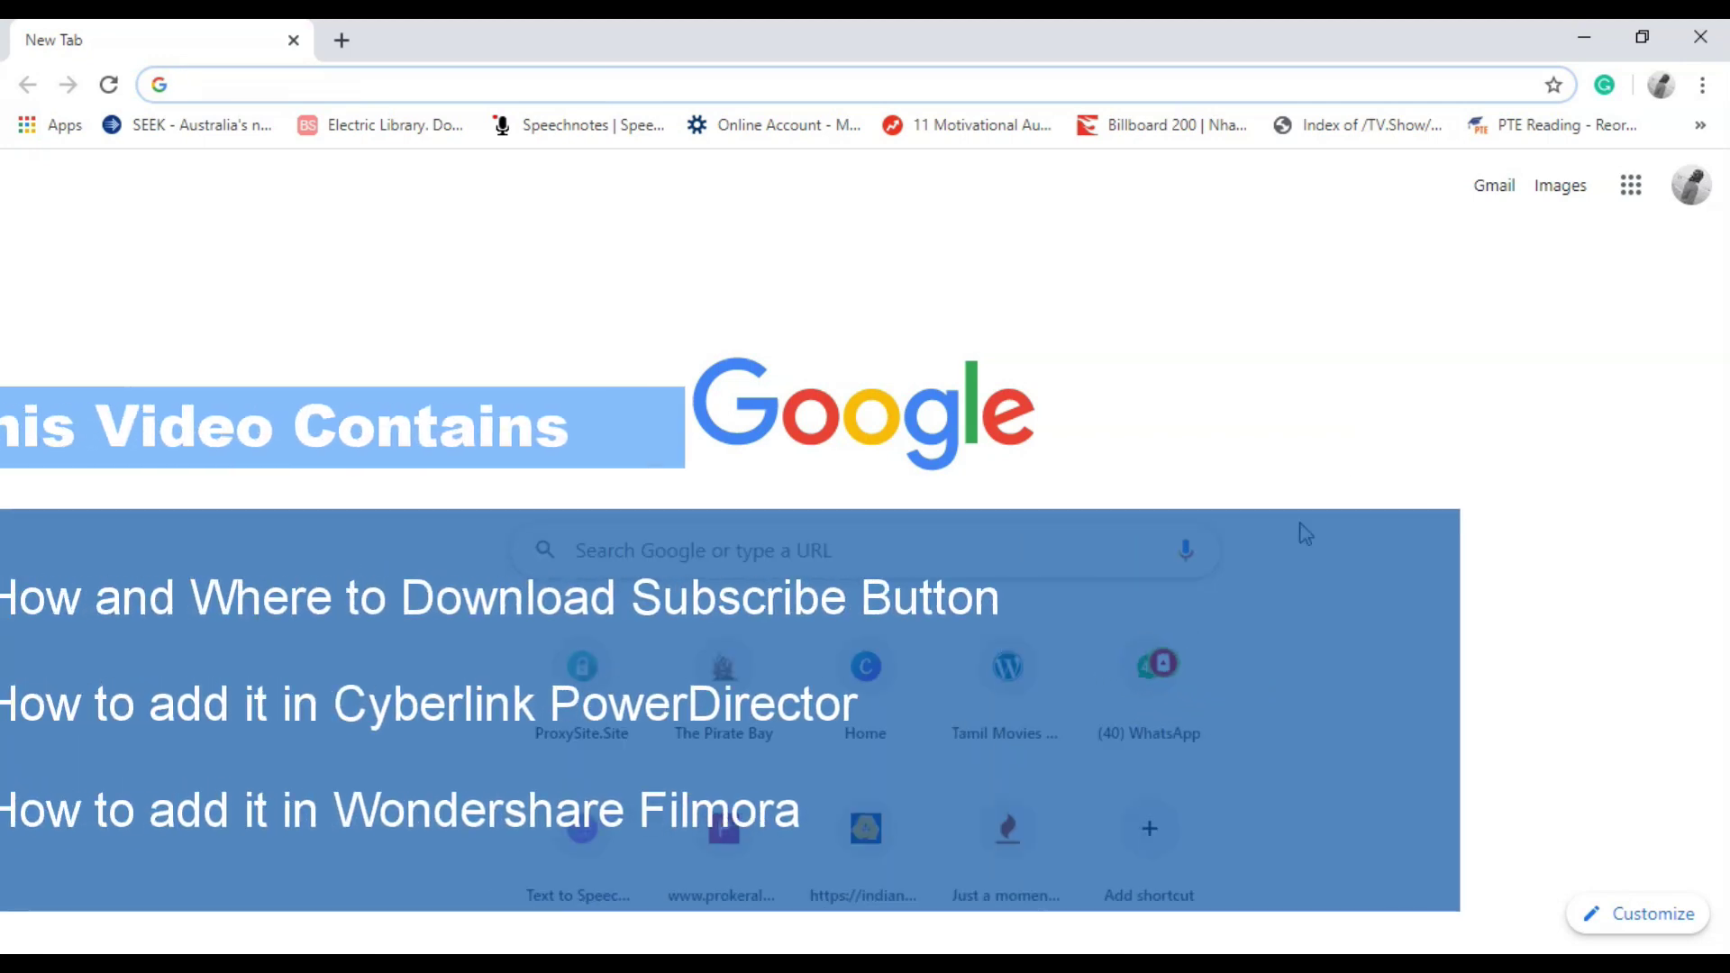
- Search Google for 'green screen subscribe button' and scroll down to the pixabay.com result
click(349, 87)
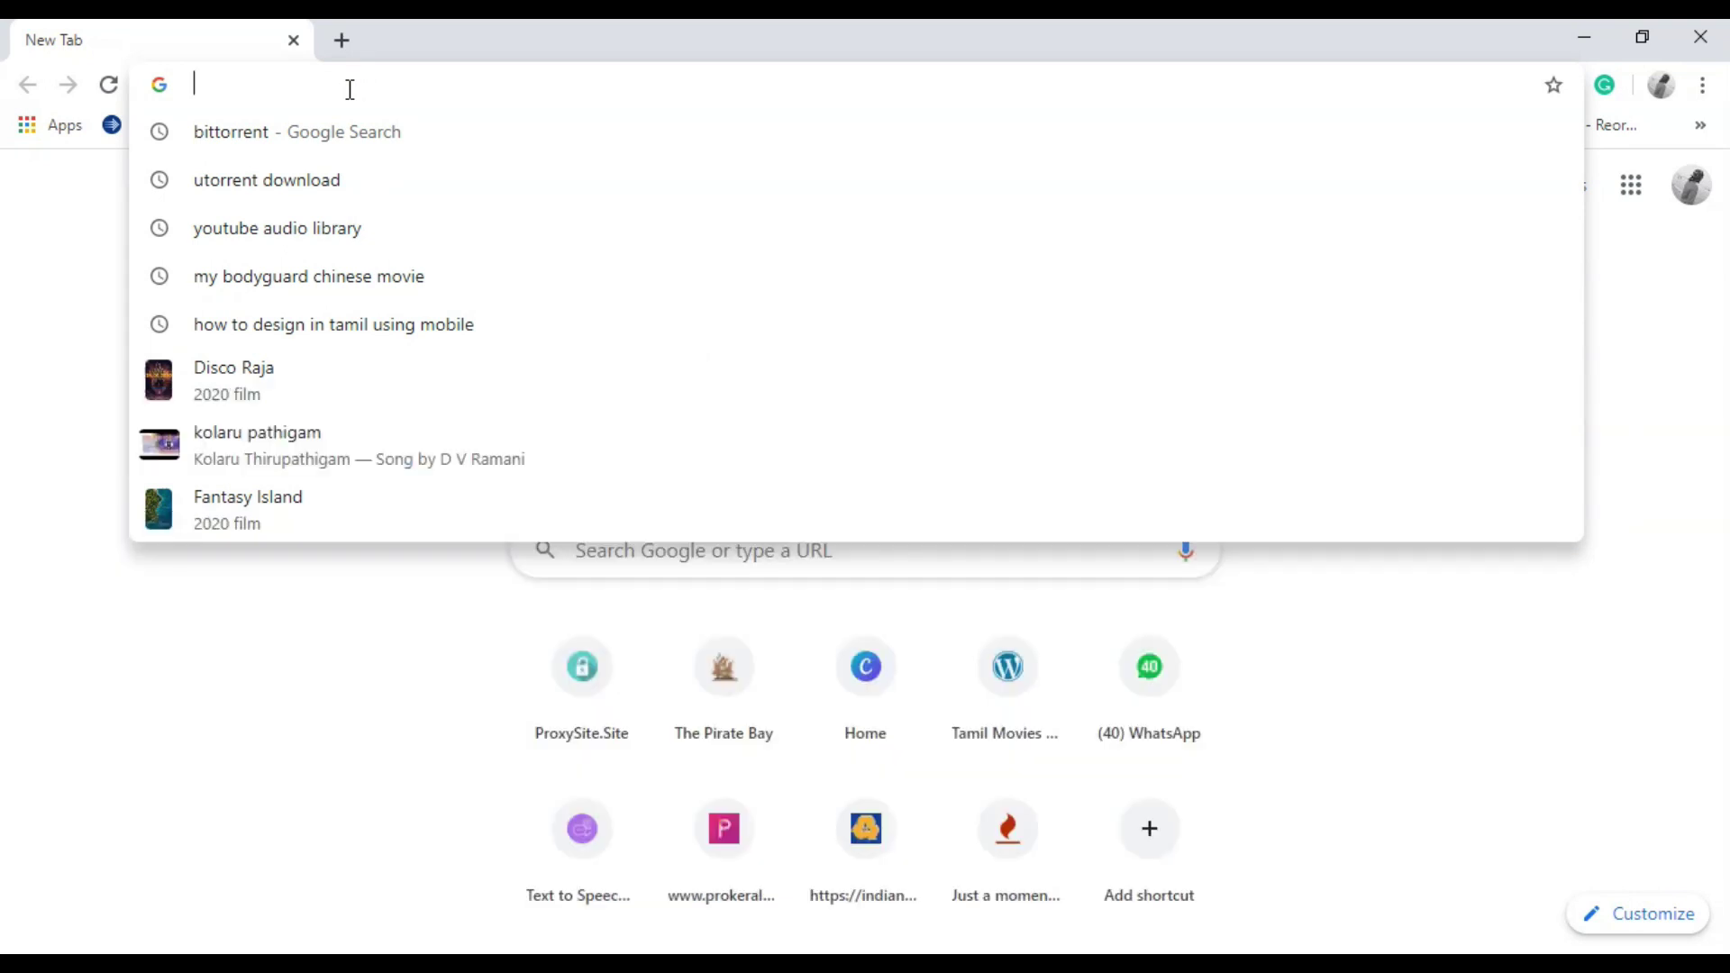
click(228, 78)
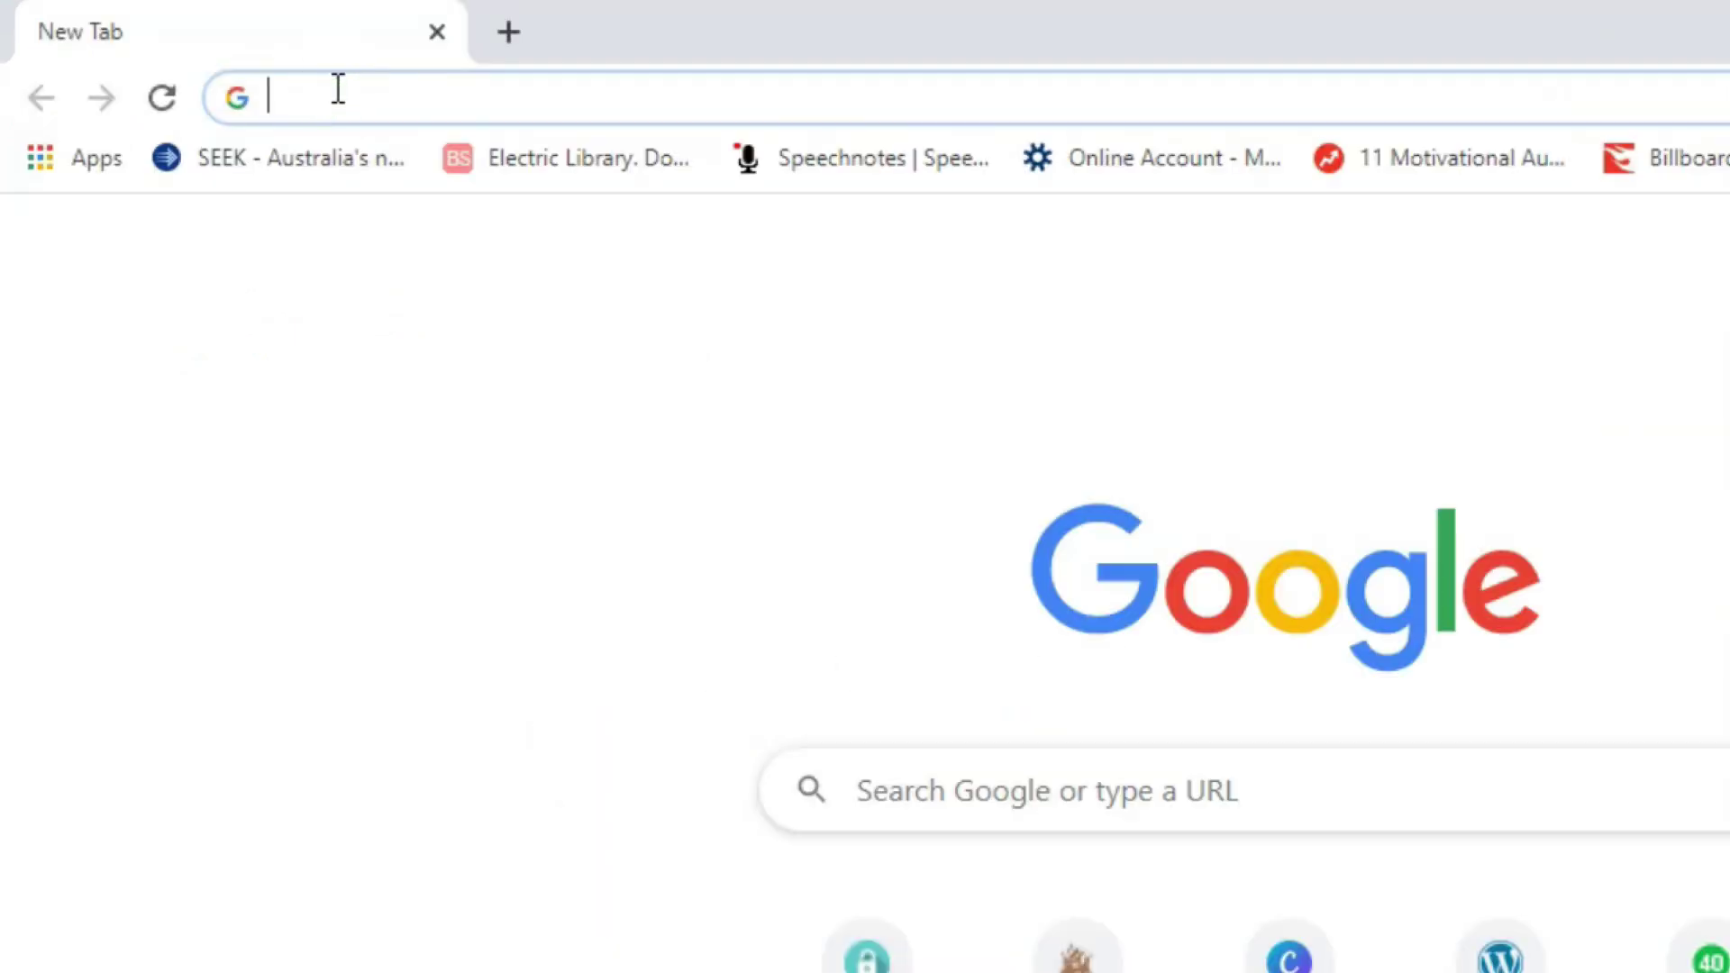
text(green)
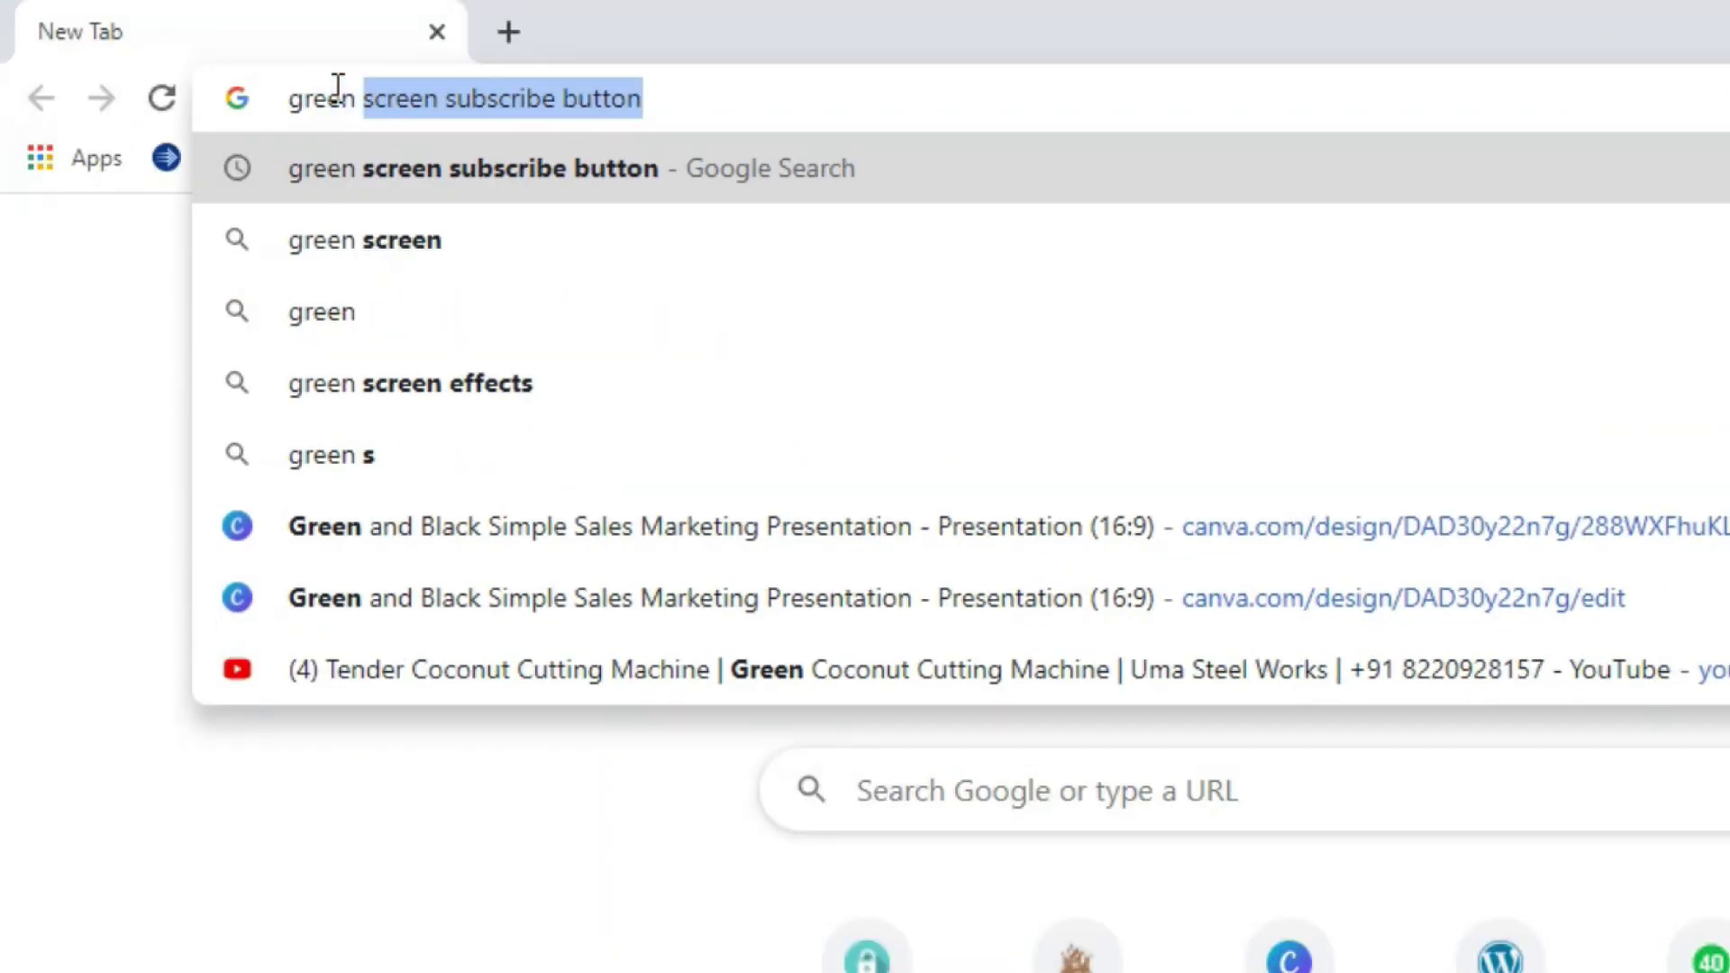
text( scree)
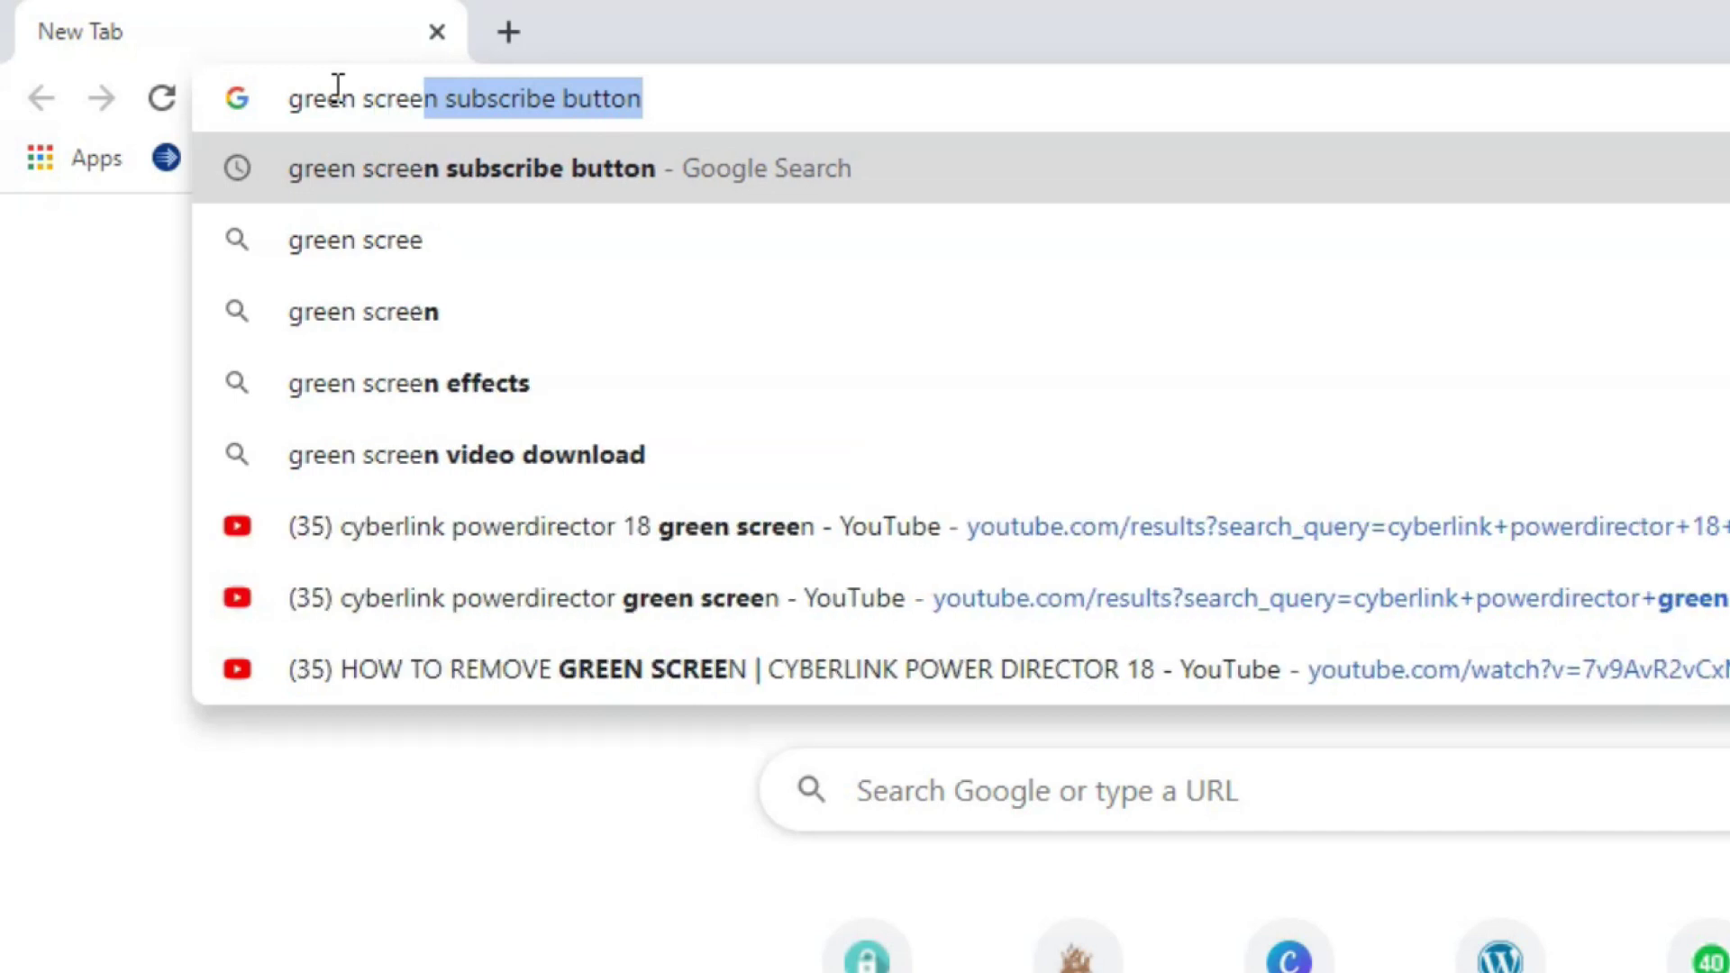
key(Right)
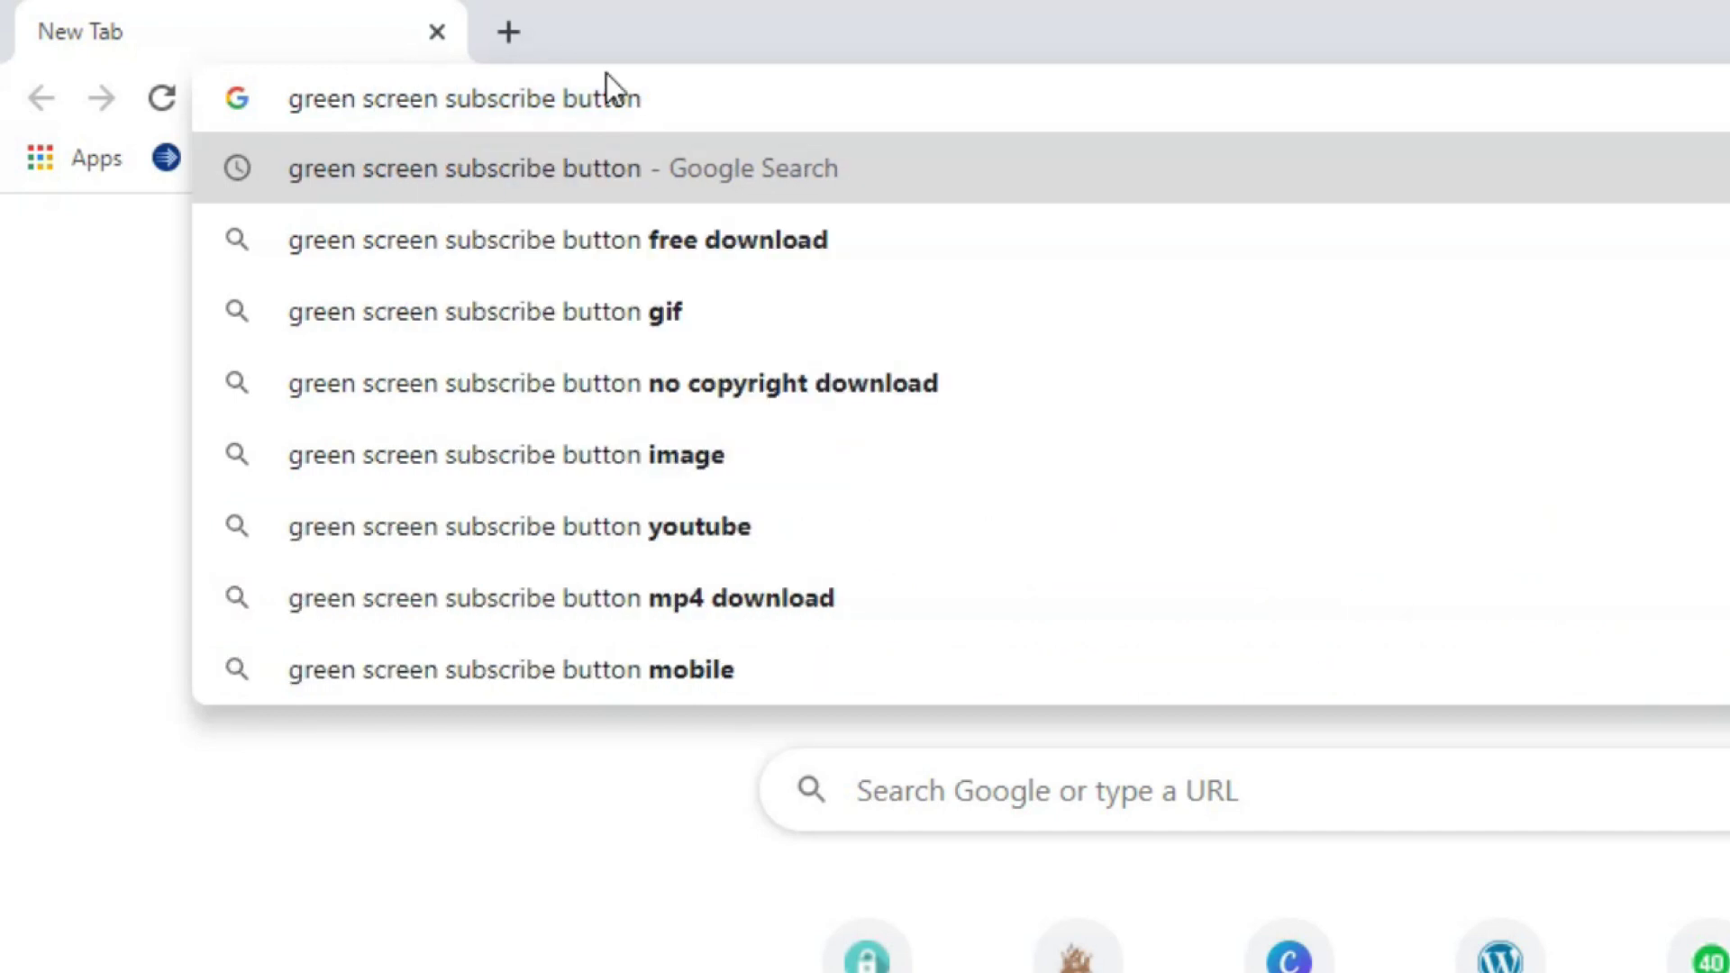
key(Return)
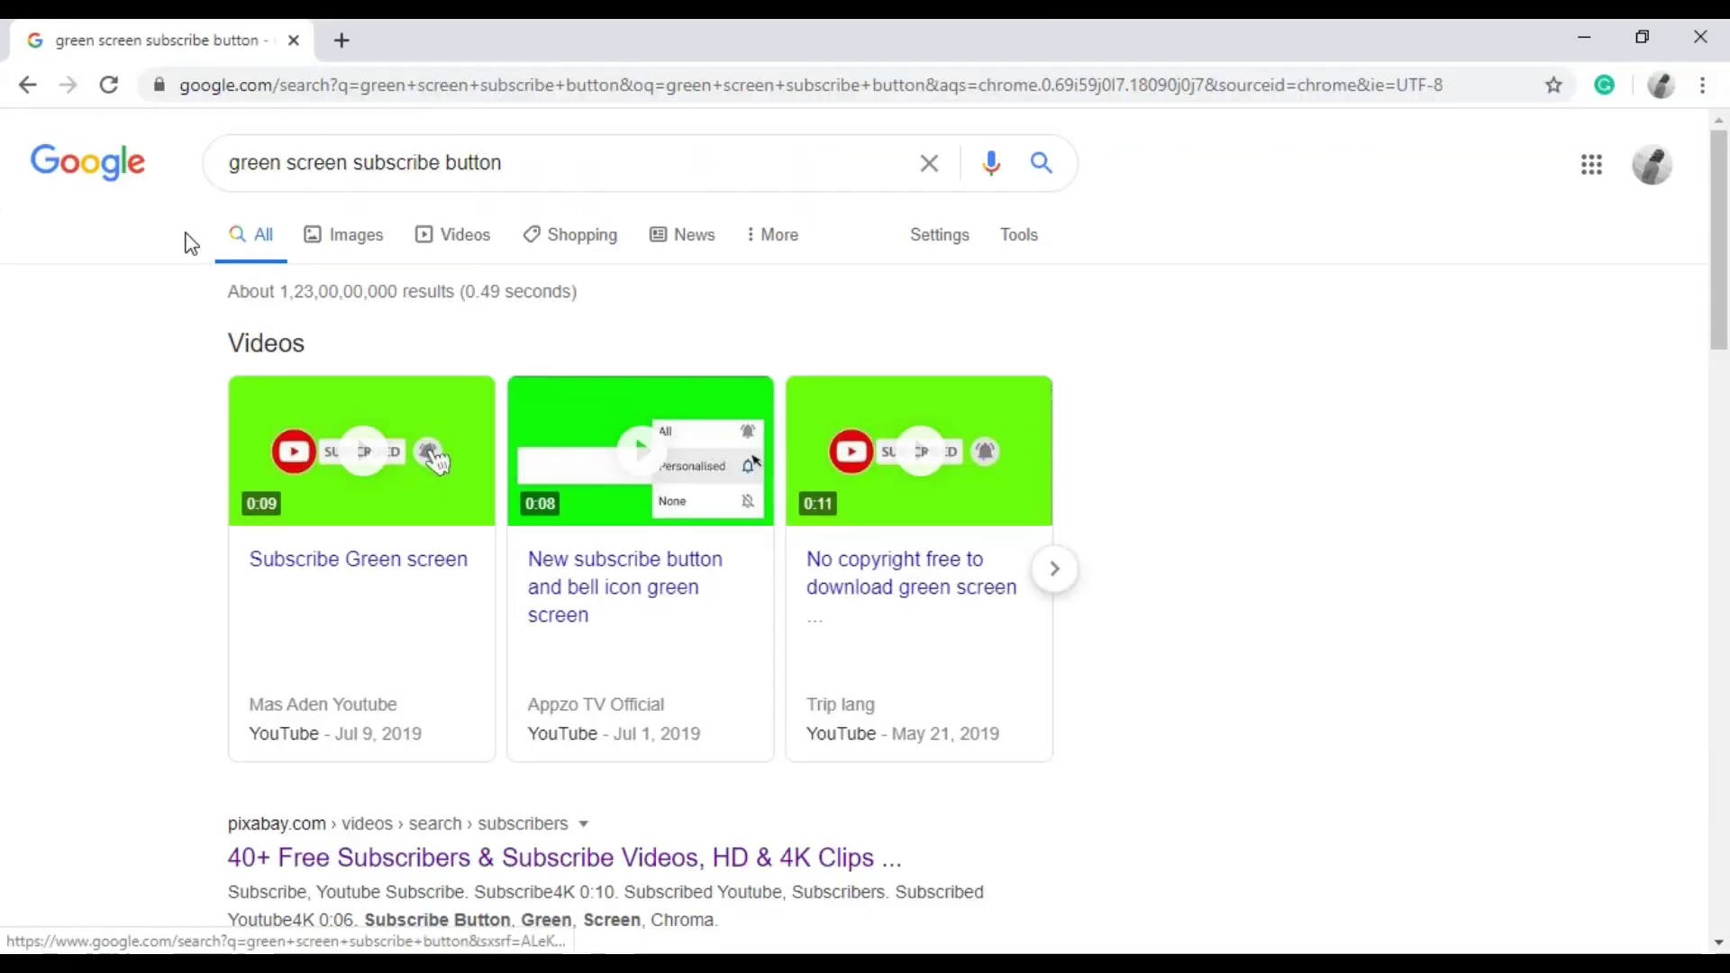
mouse_move(1720, 254)
mouse_down()
mouse_move(1727, 647)
mouse_move(1726, 256)
mouse_up()
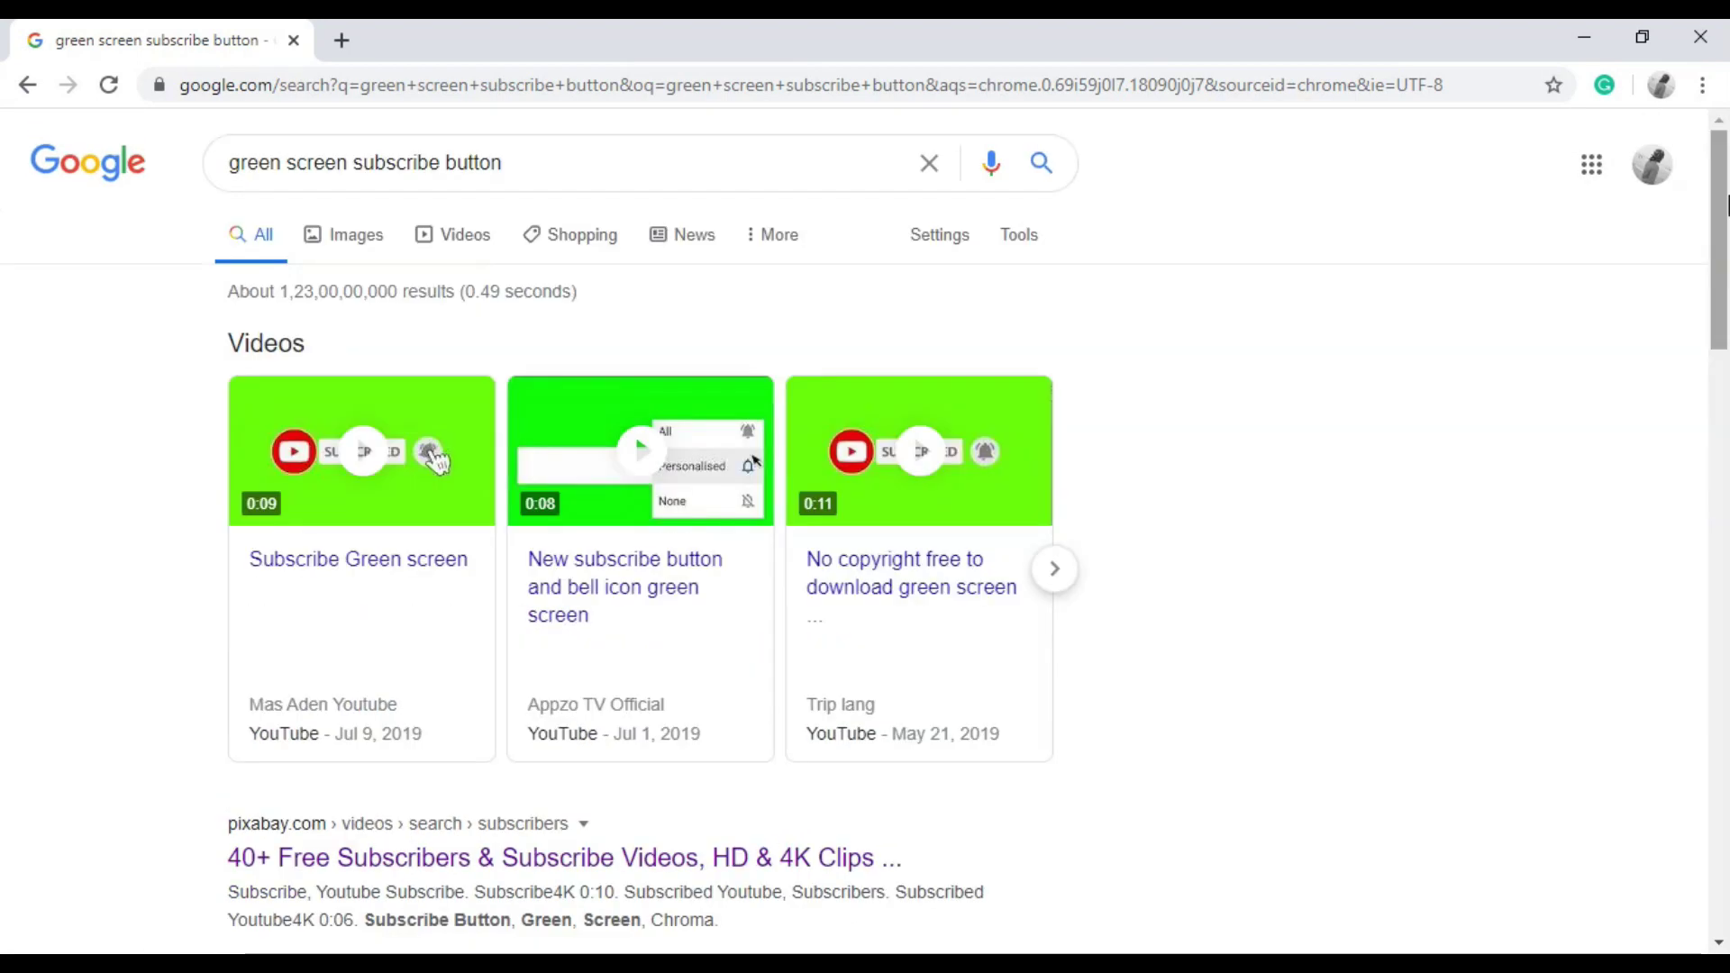
drag(1727, 173, 1727, 240)
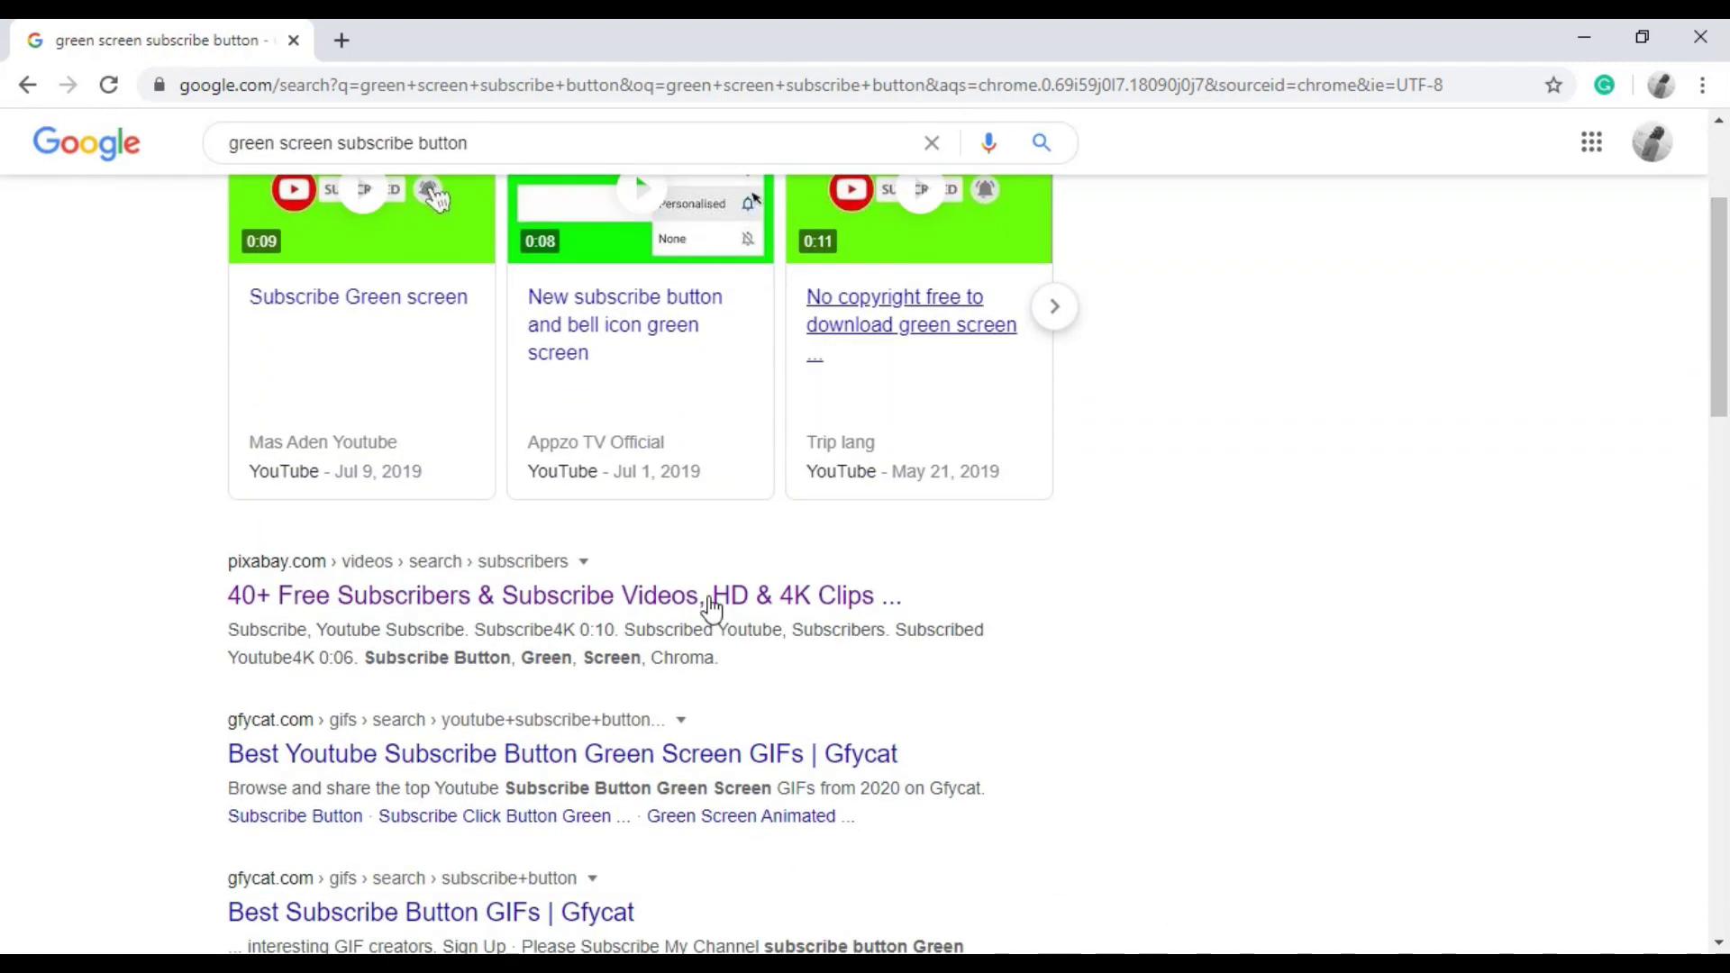
- From Pixabay's subscribe videos, open the green-screen red Subscribed button clip with the bell
click(458, 610)
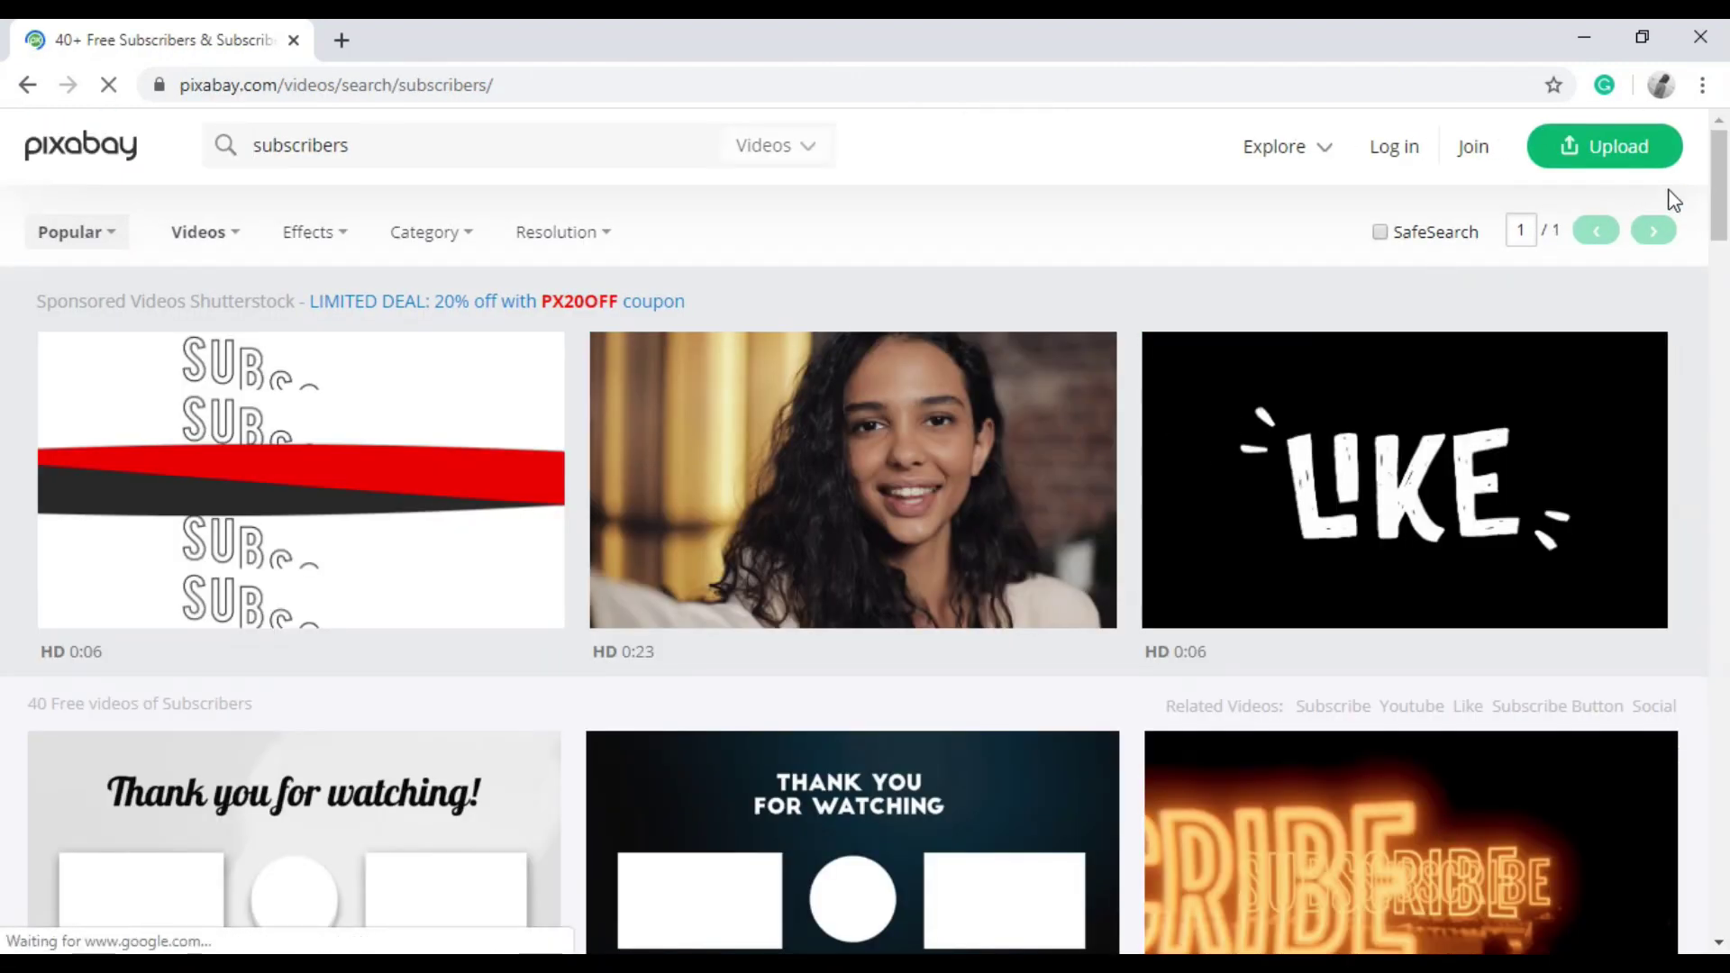
drag(1726, 195, 1727, 329)
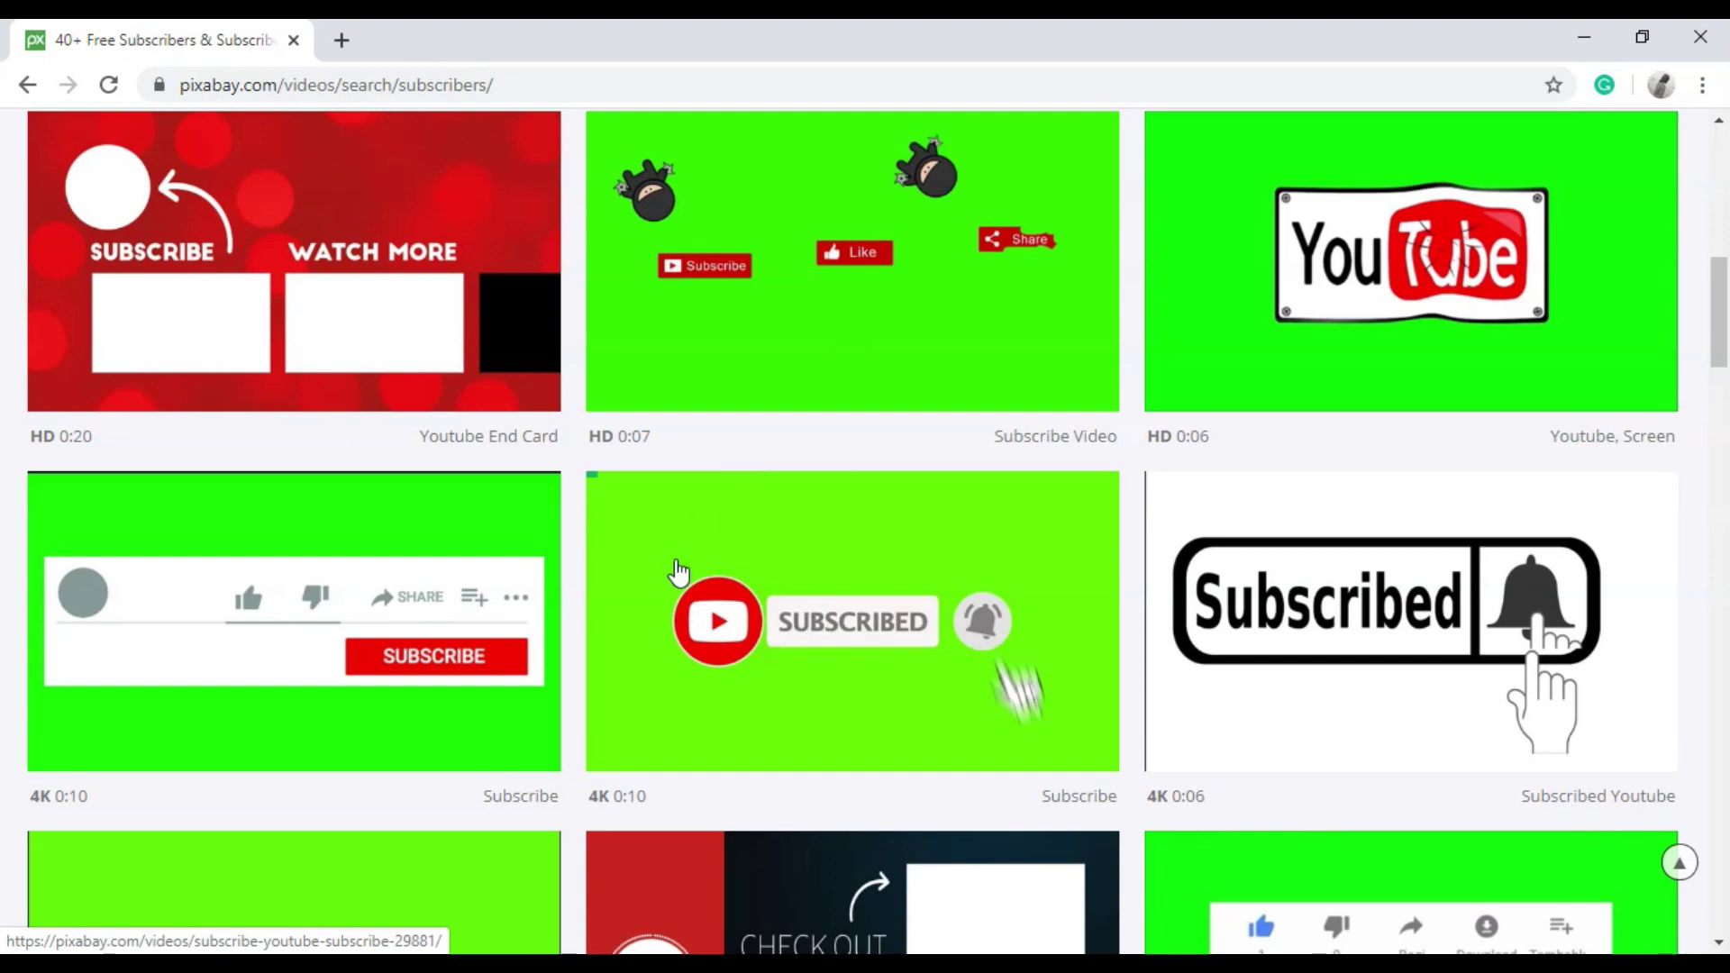
click(867, 667)
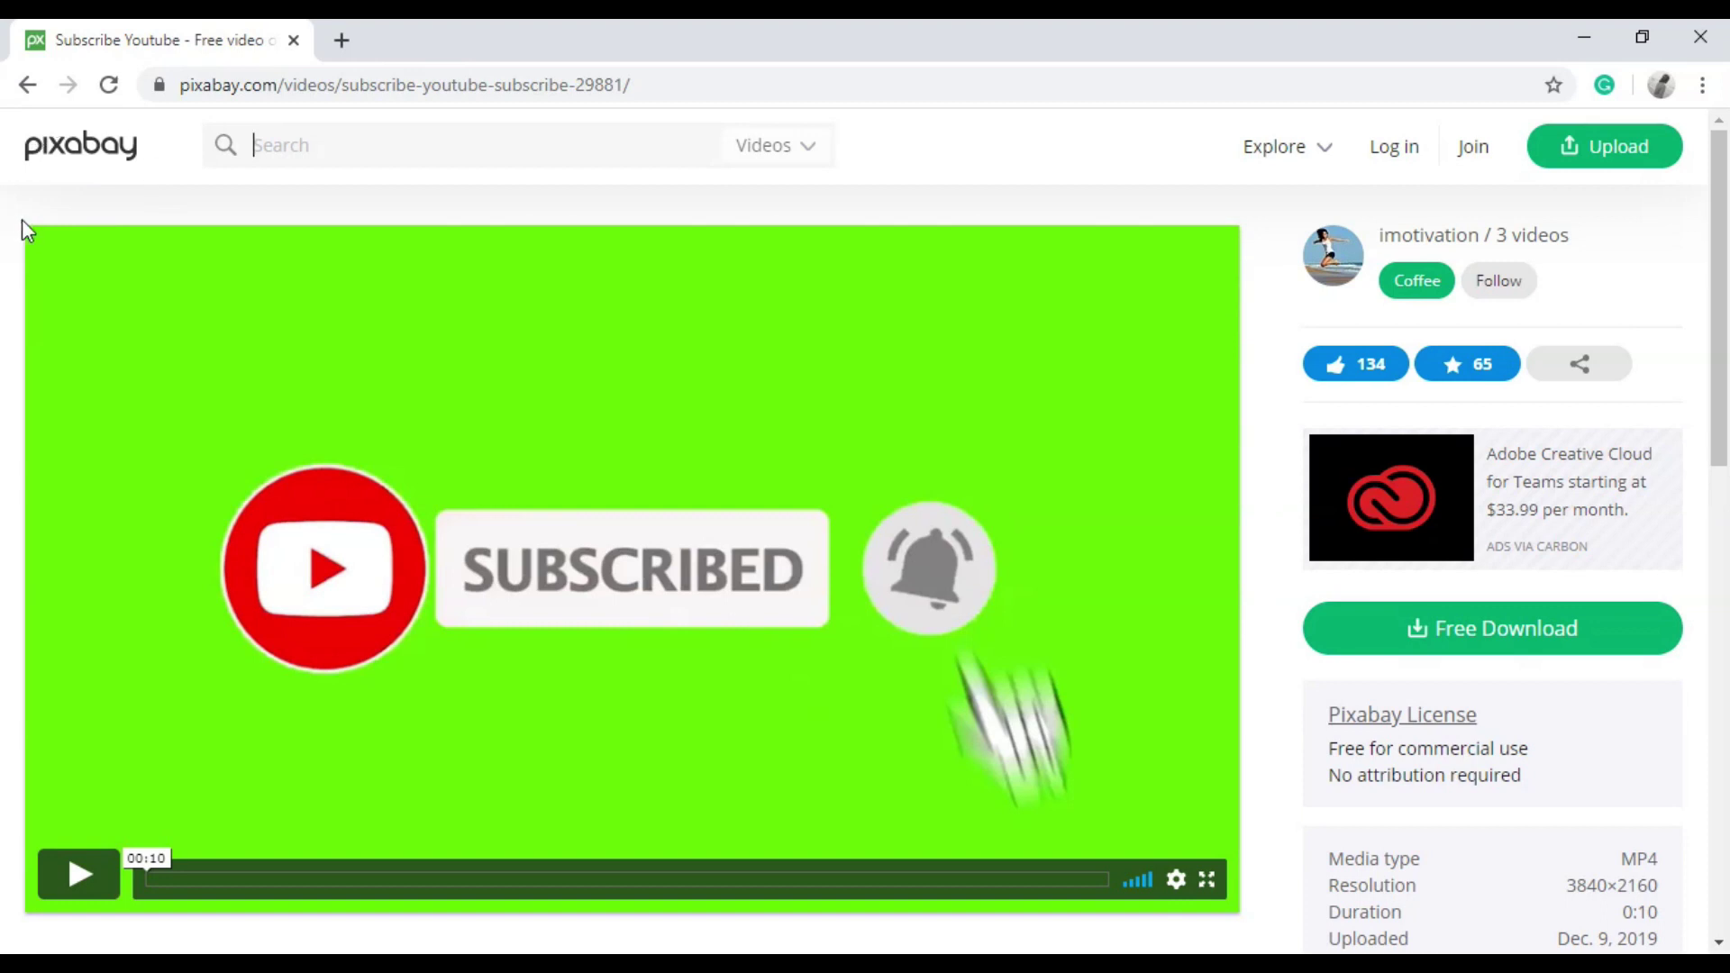
- Replay the clip preview, pause it near the end, and scroll back up to Free Download
click(68, 899)
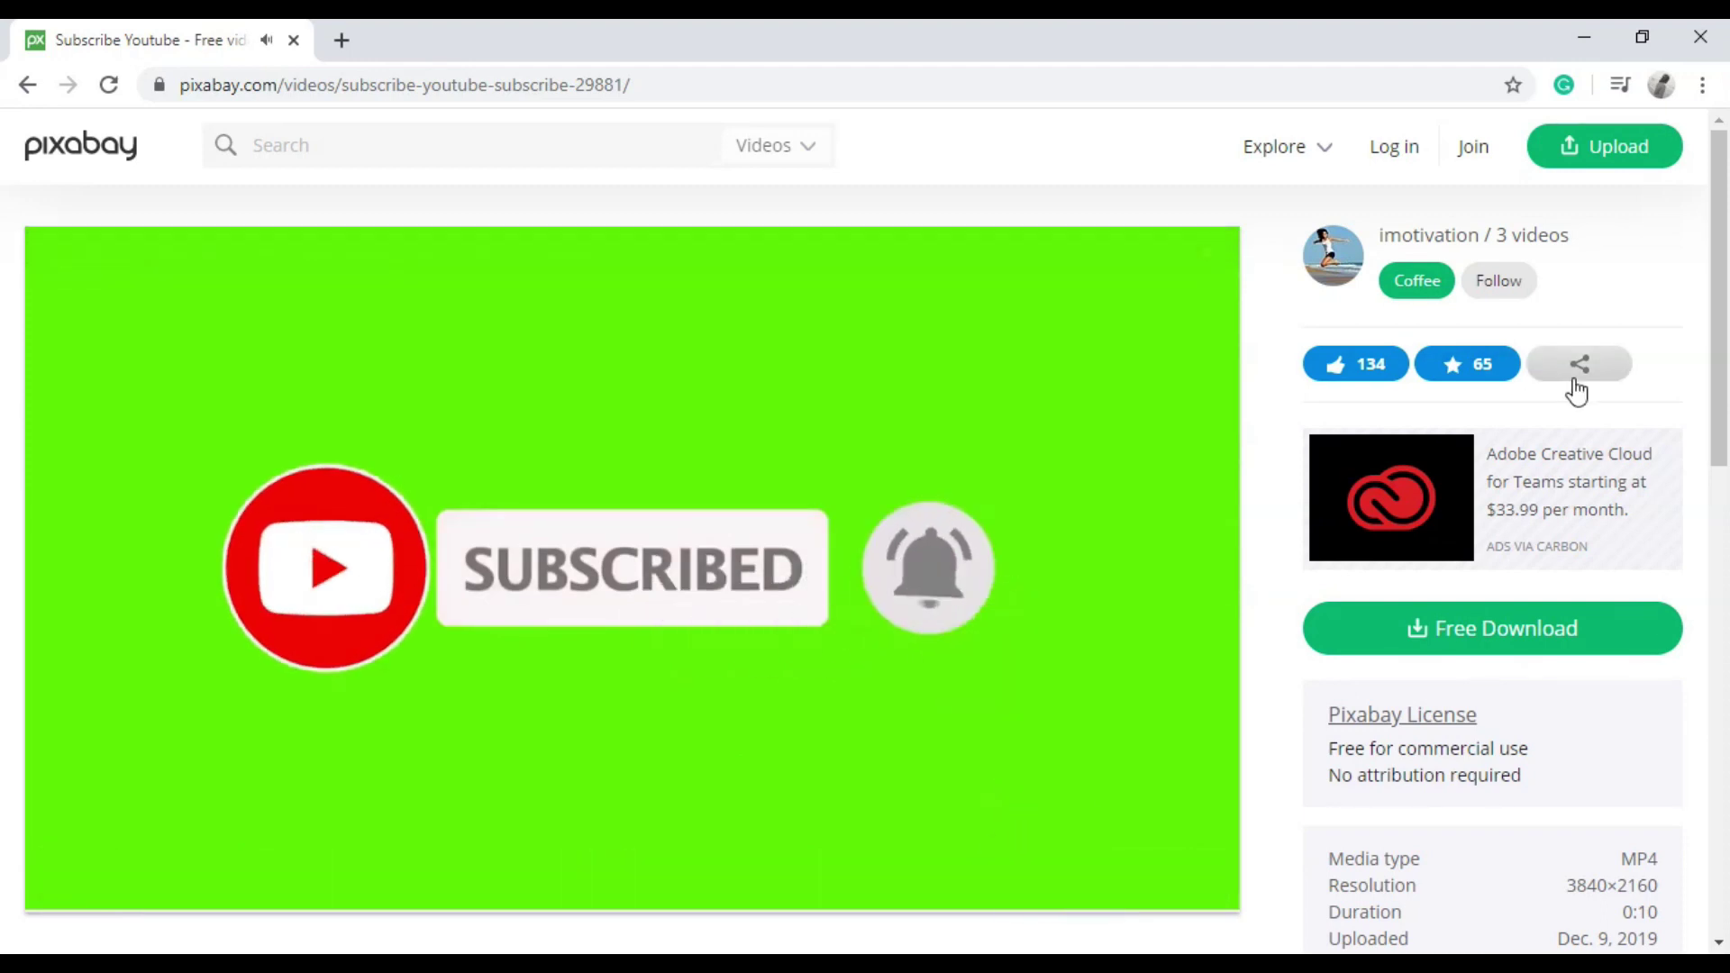
scroll(1726, 293, down, 2)
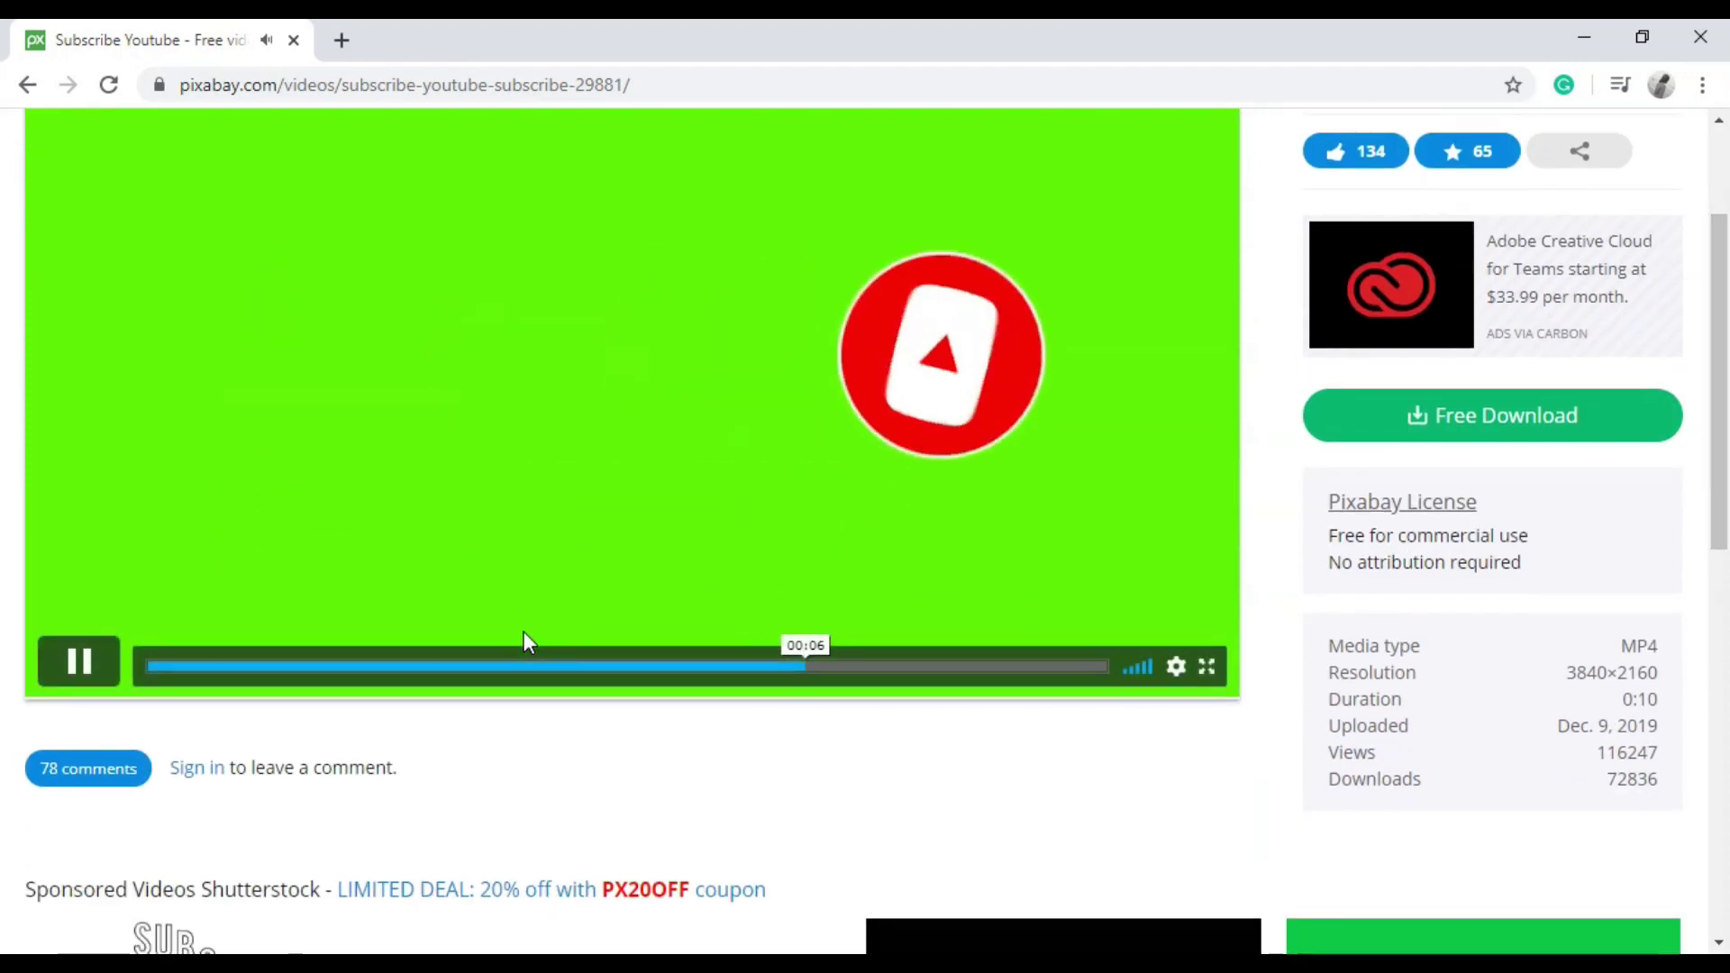
click(82, 663)
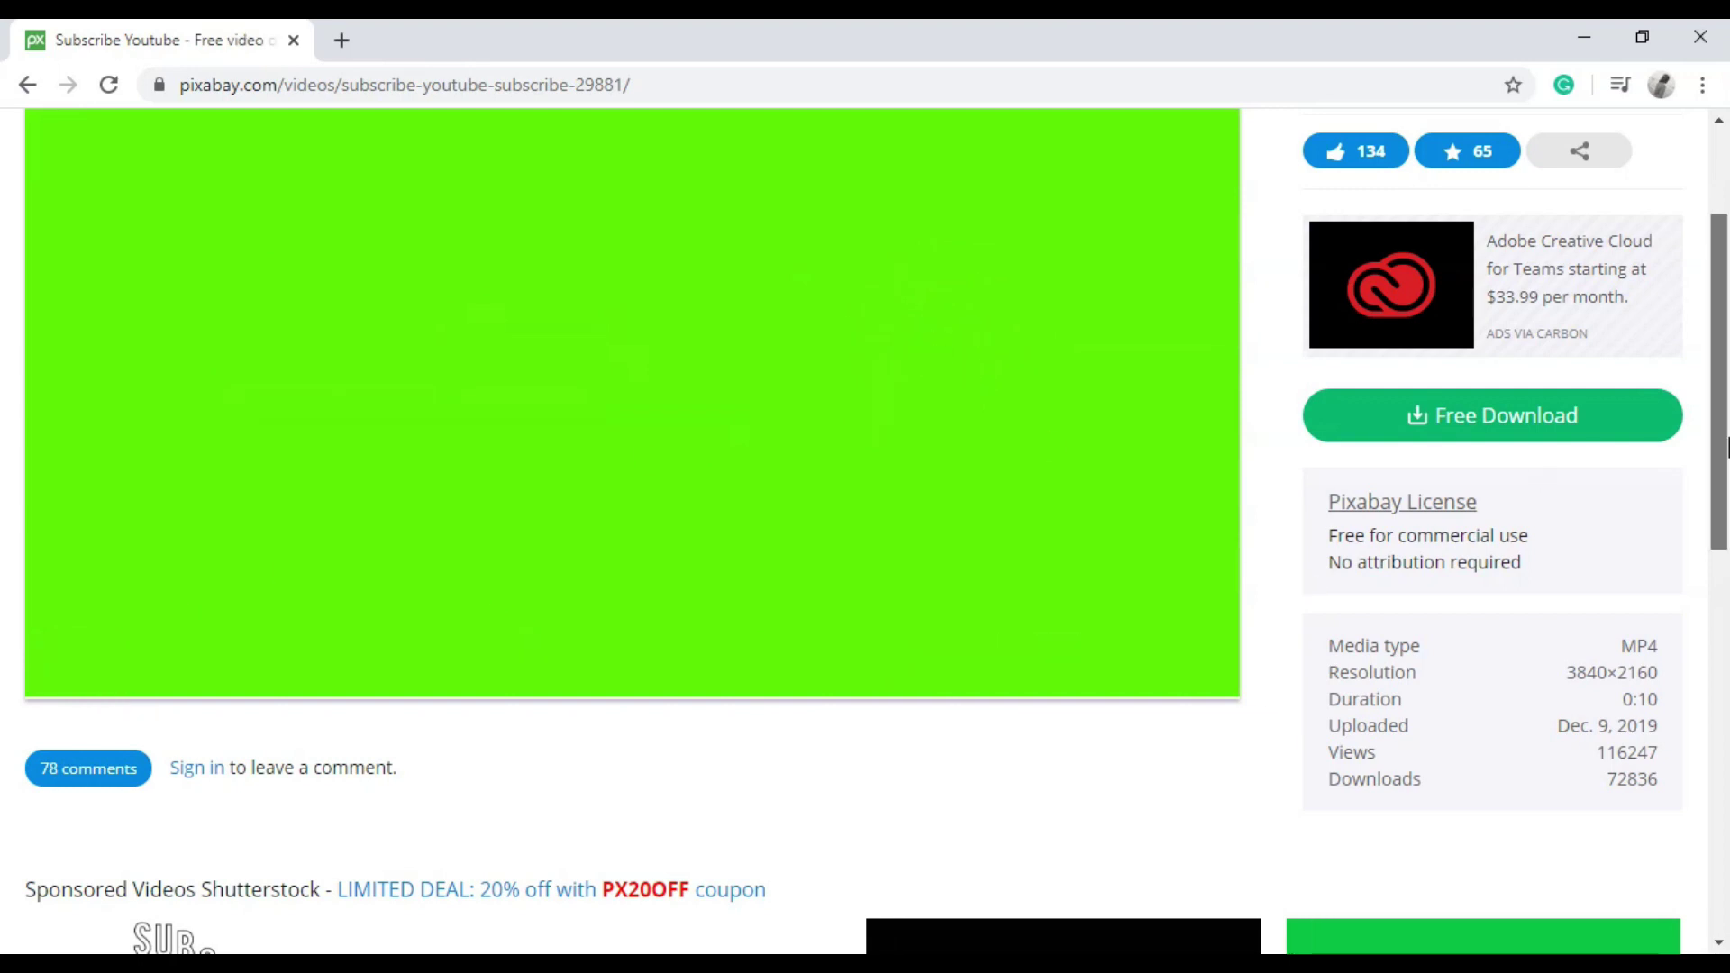
scroll(1700, 463, up, 2)
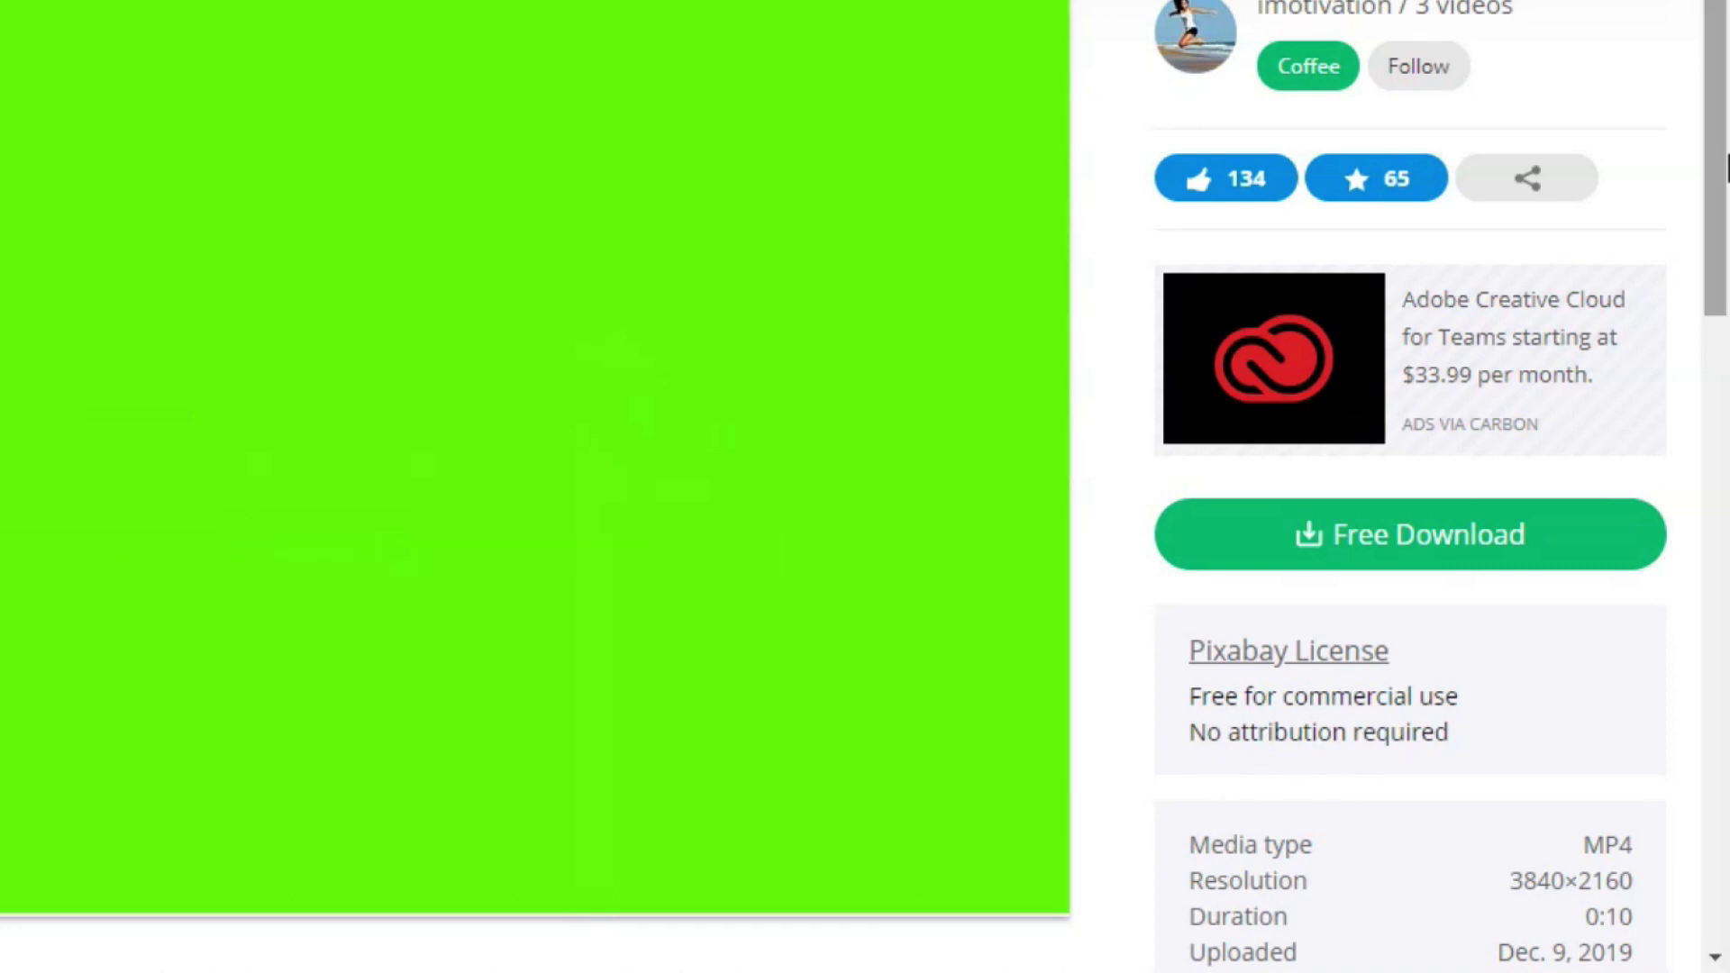
- Download the clip at 1920×1080, dismiss the thank-the-author message, and open the downloaded file
click(1408, 559)
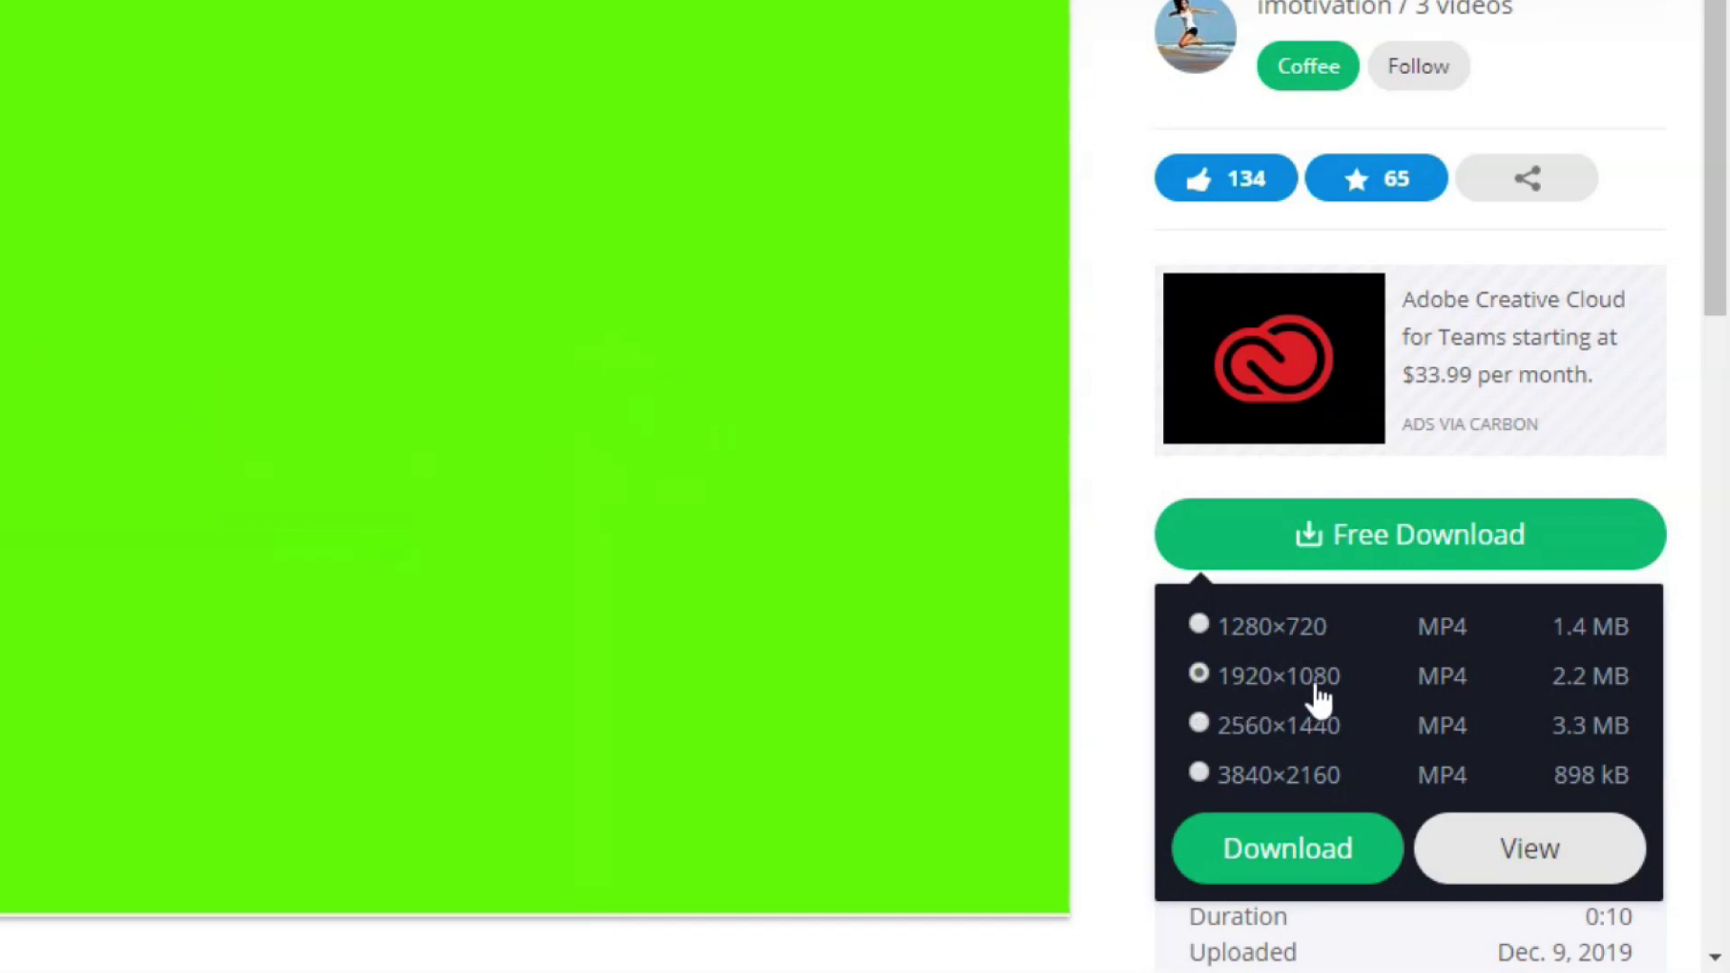
click(1279, 878)
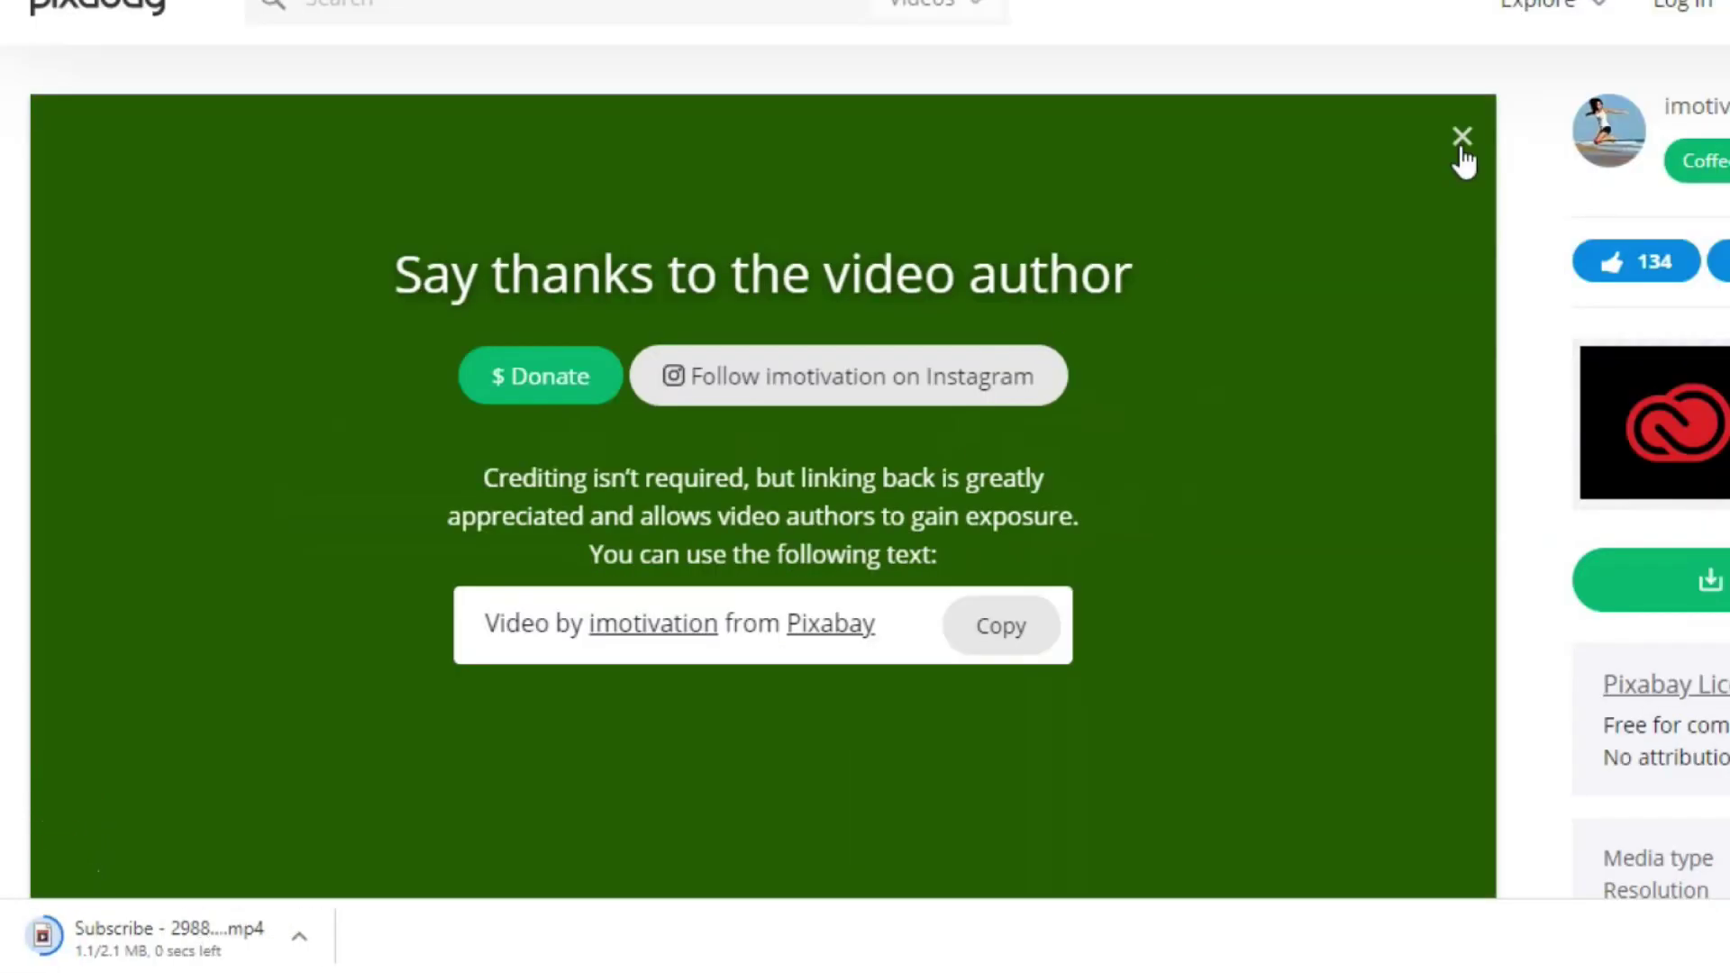
click(1462, 144)
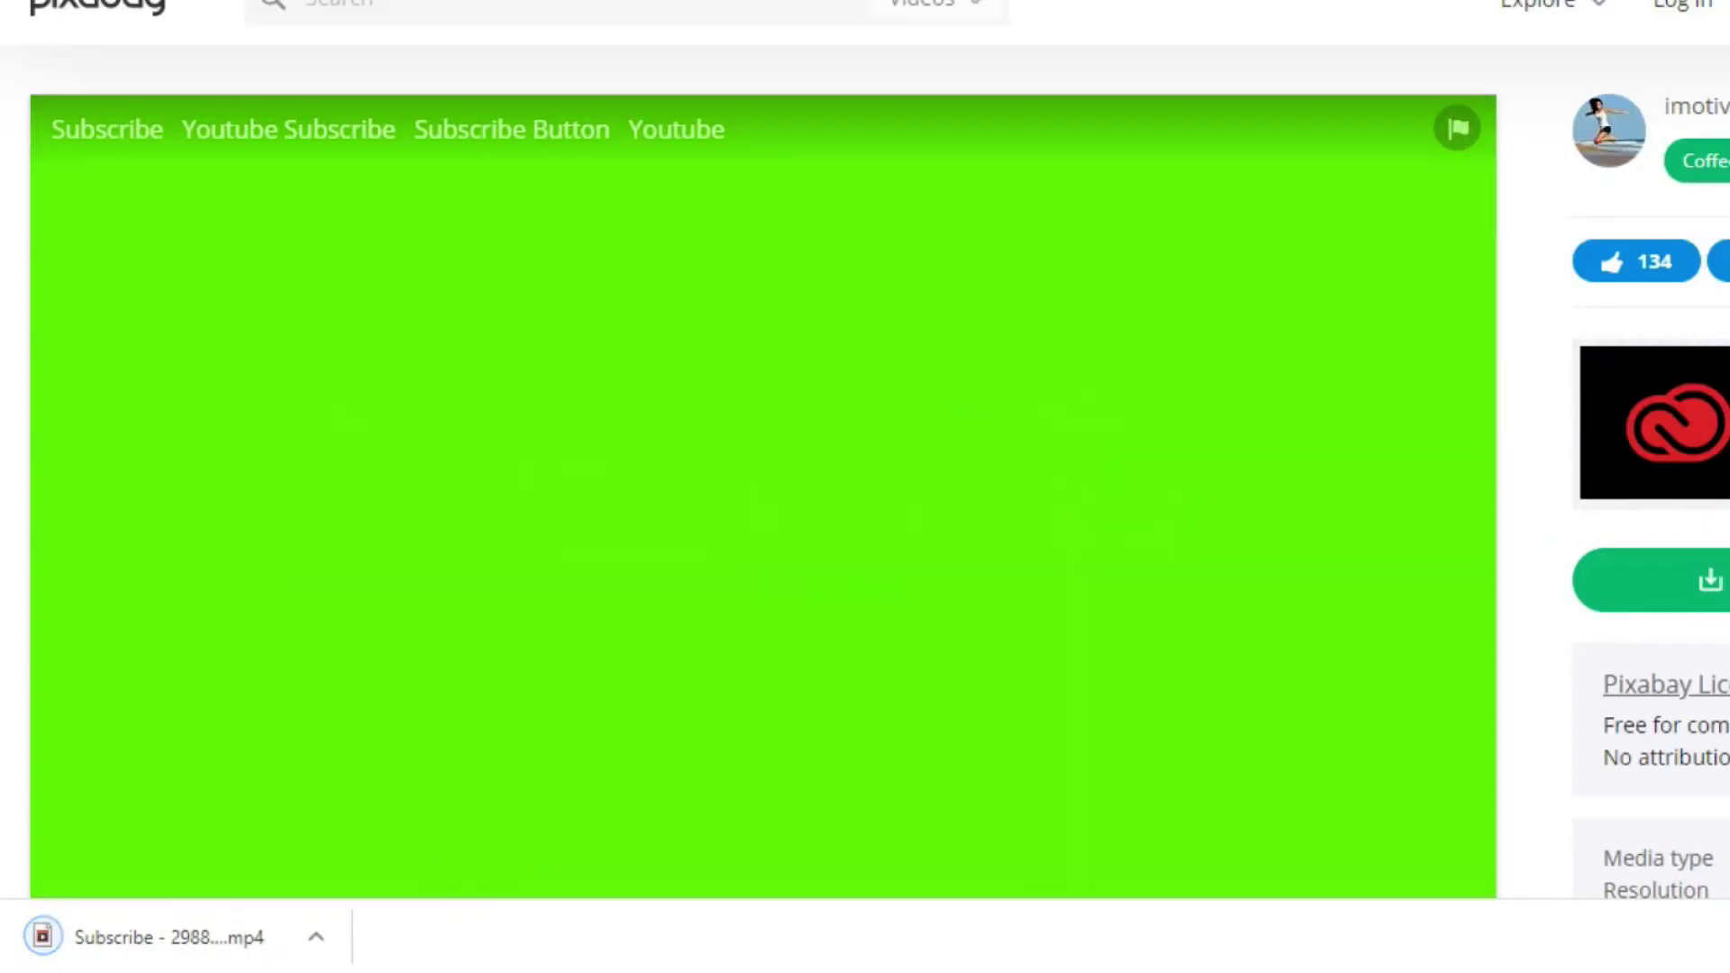
click(316, 946)
click(394, 744)
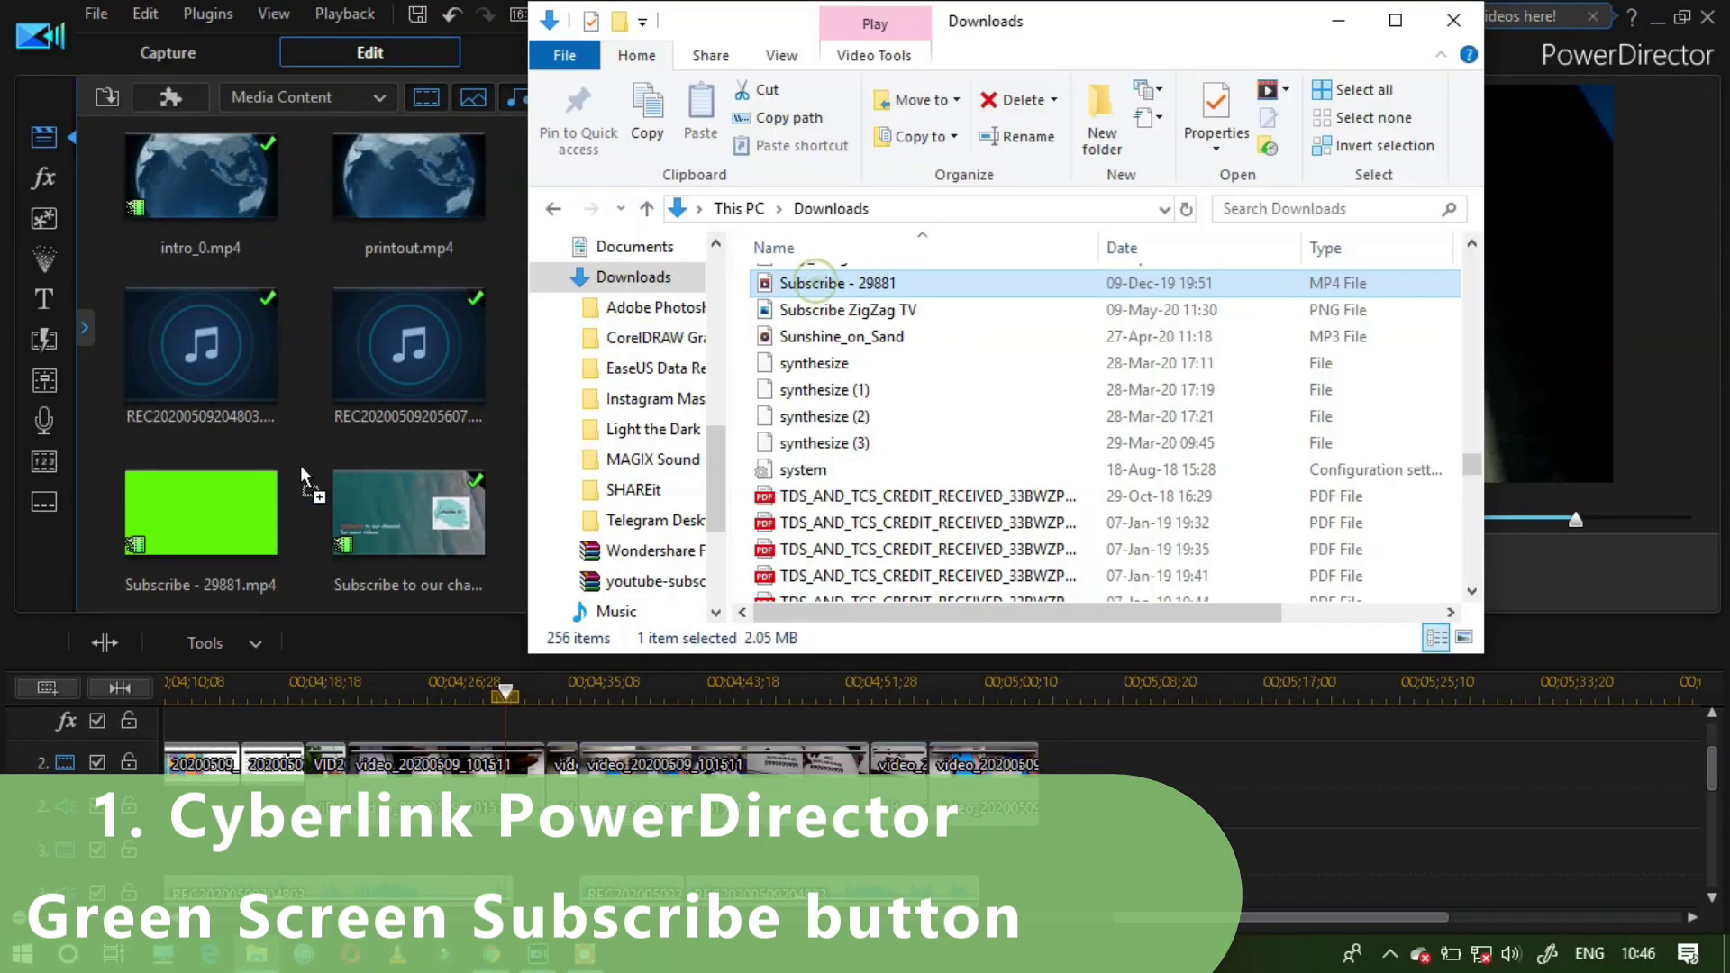
- Minimize the Downloads folder window to reveal PowerDirector's media library with Subscribe - 29881.mp4
click(1361, 20)
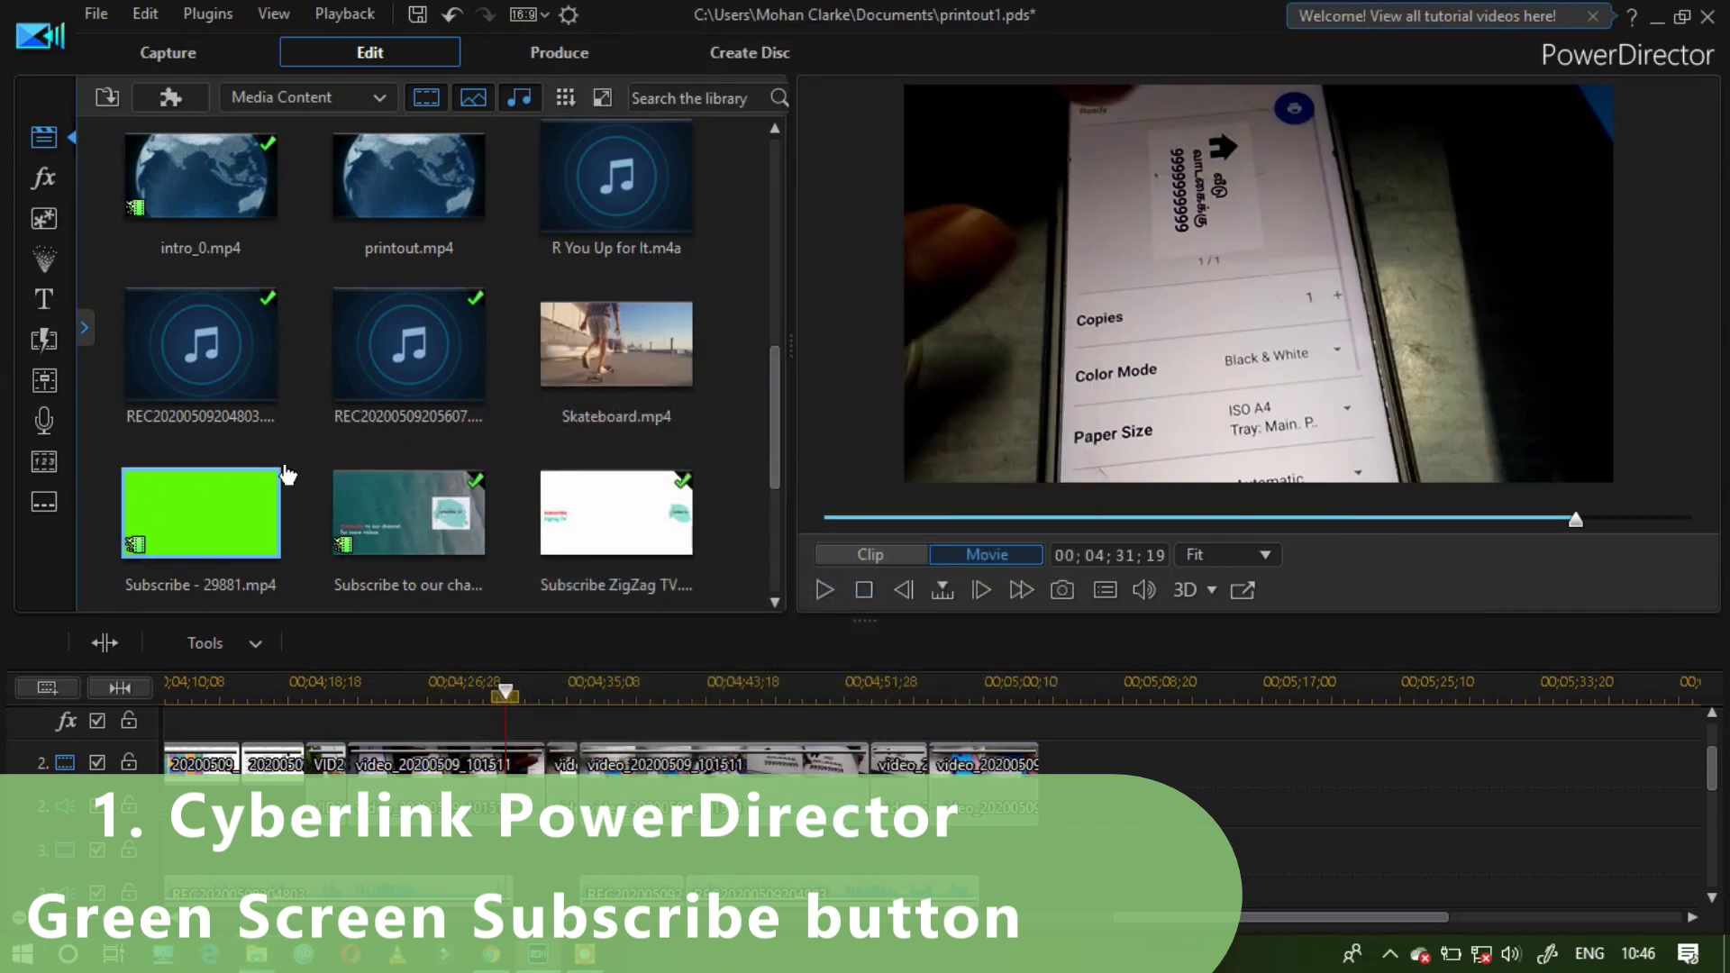
- Place Subscribe - 29881.mp4 on track 5 of the timeline
drag(771, 466, 781, 510)
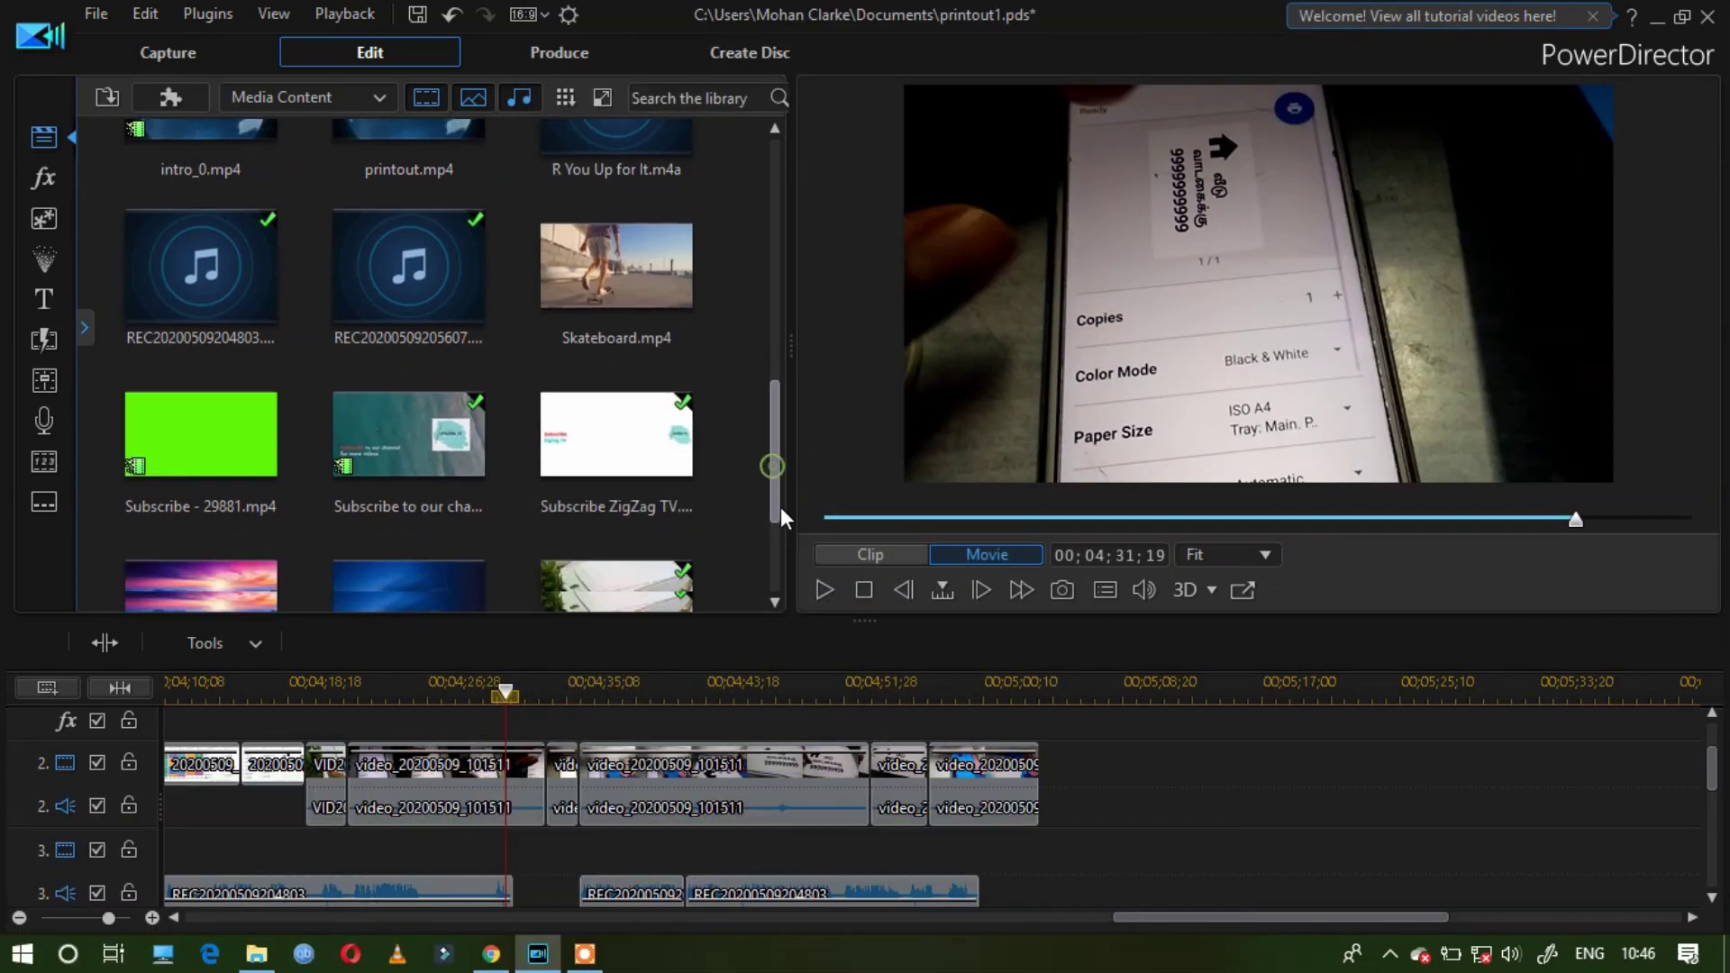
drag(1717, 775, 1717, 806)
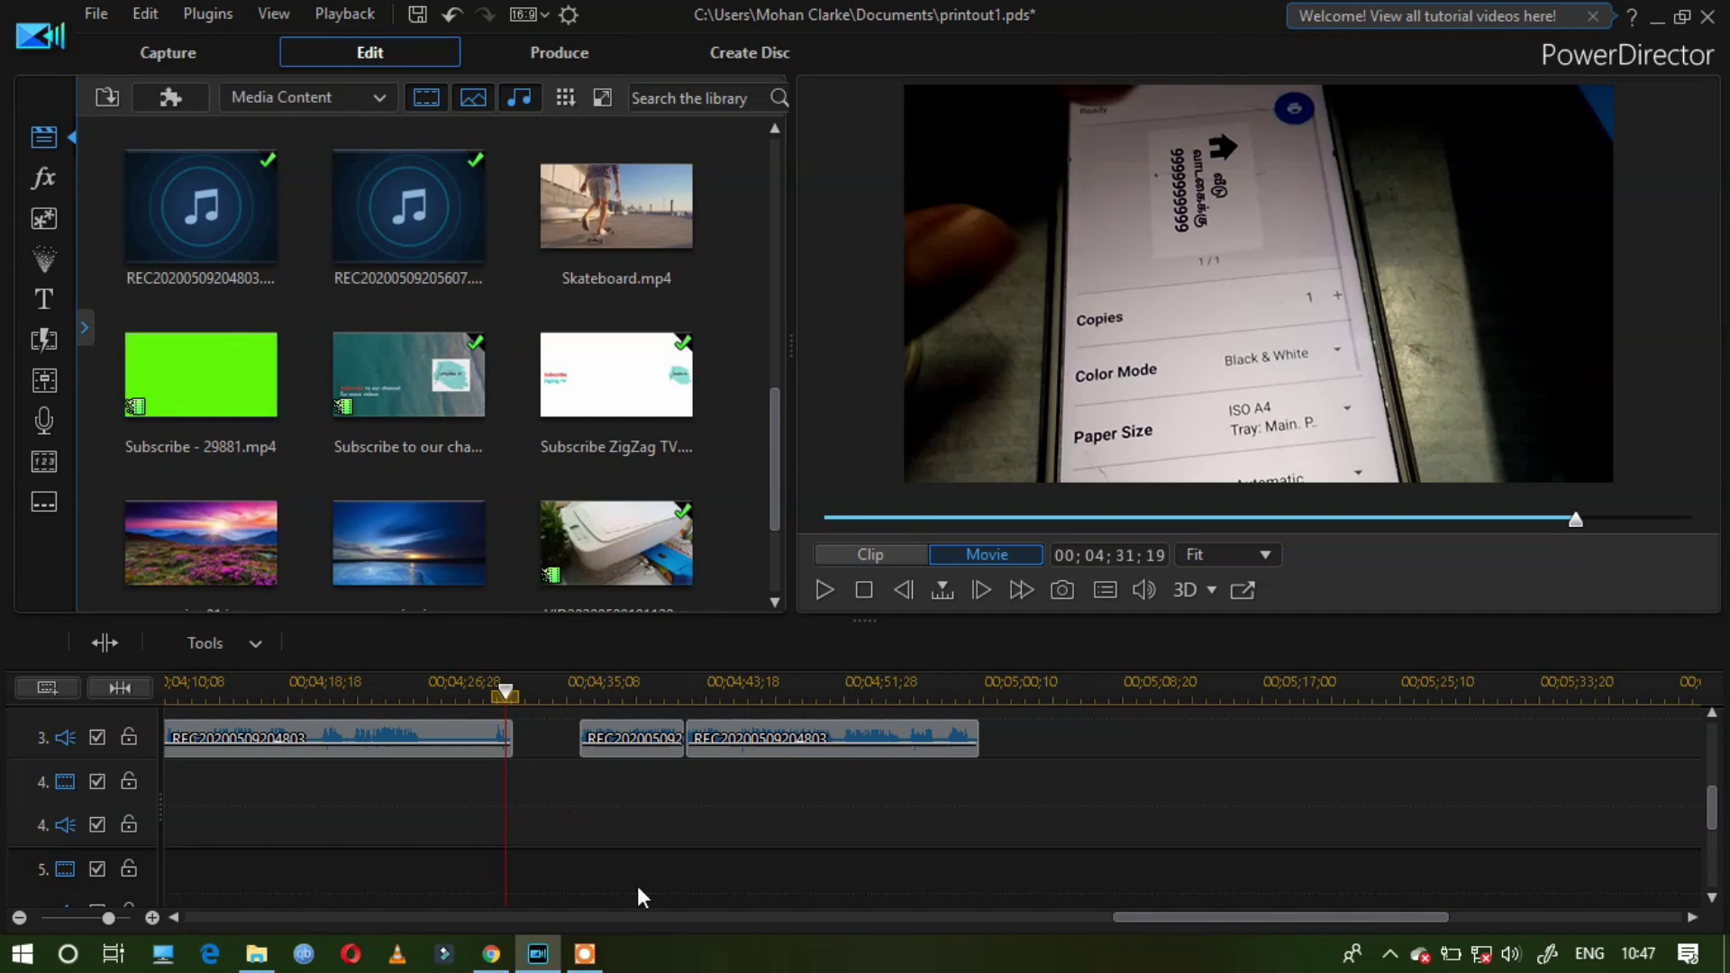
mouse_move(1717, 811)
mouse_down()
mouse_move(1717, 784)
mouse_move(1717, 833)
mouse_up()
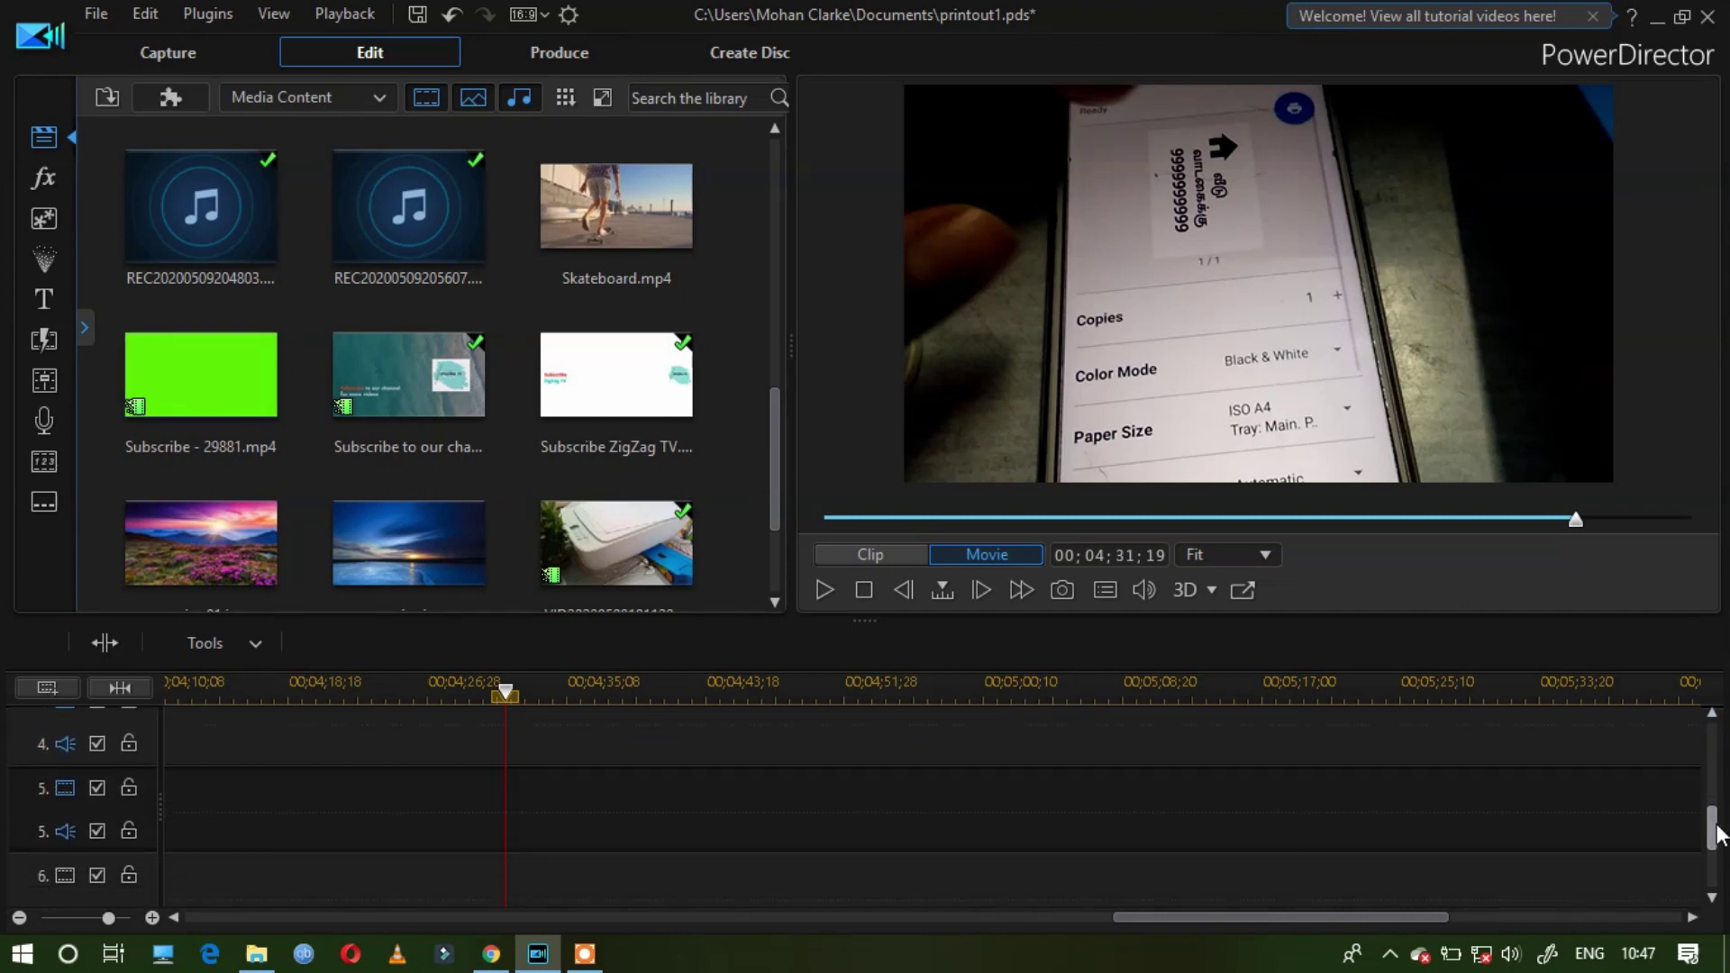
drag(208, 360, 511, 837)
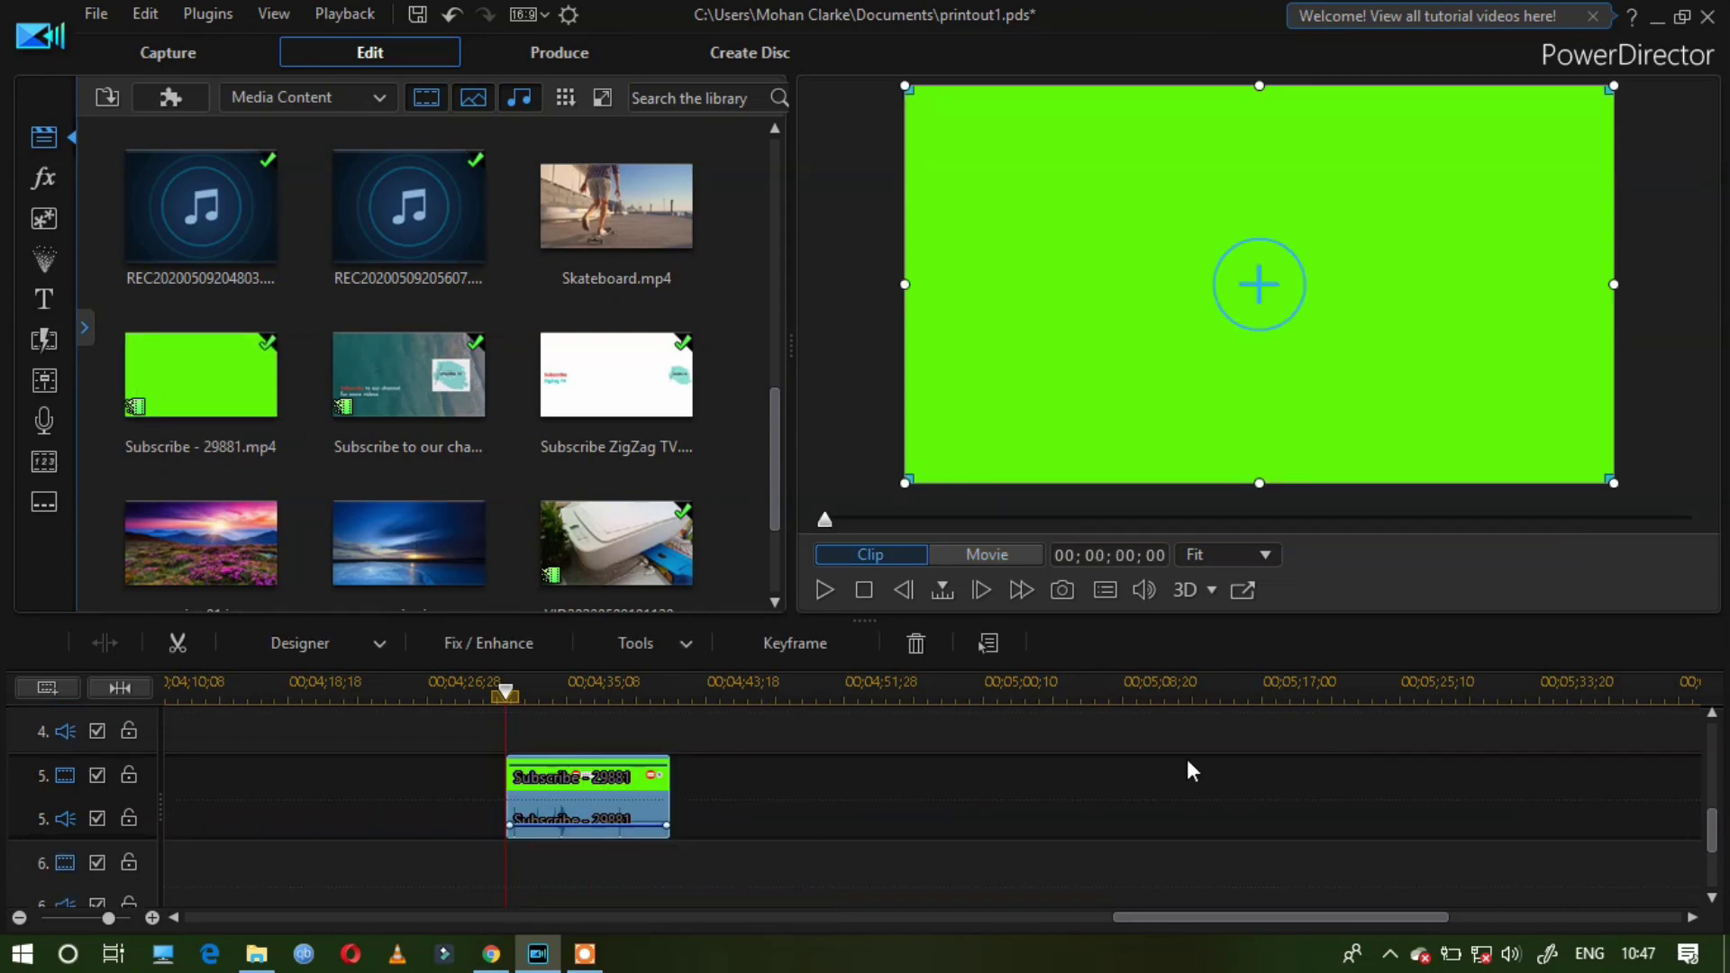
- Play the timeline from just before the Subscribe clip to preview its bell animation
click(467, 692)
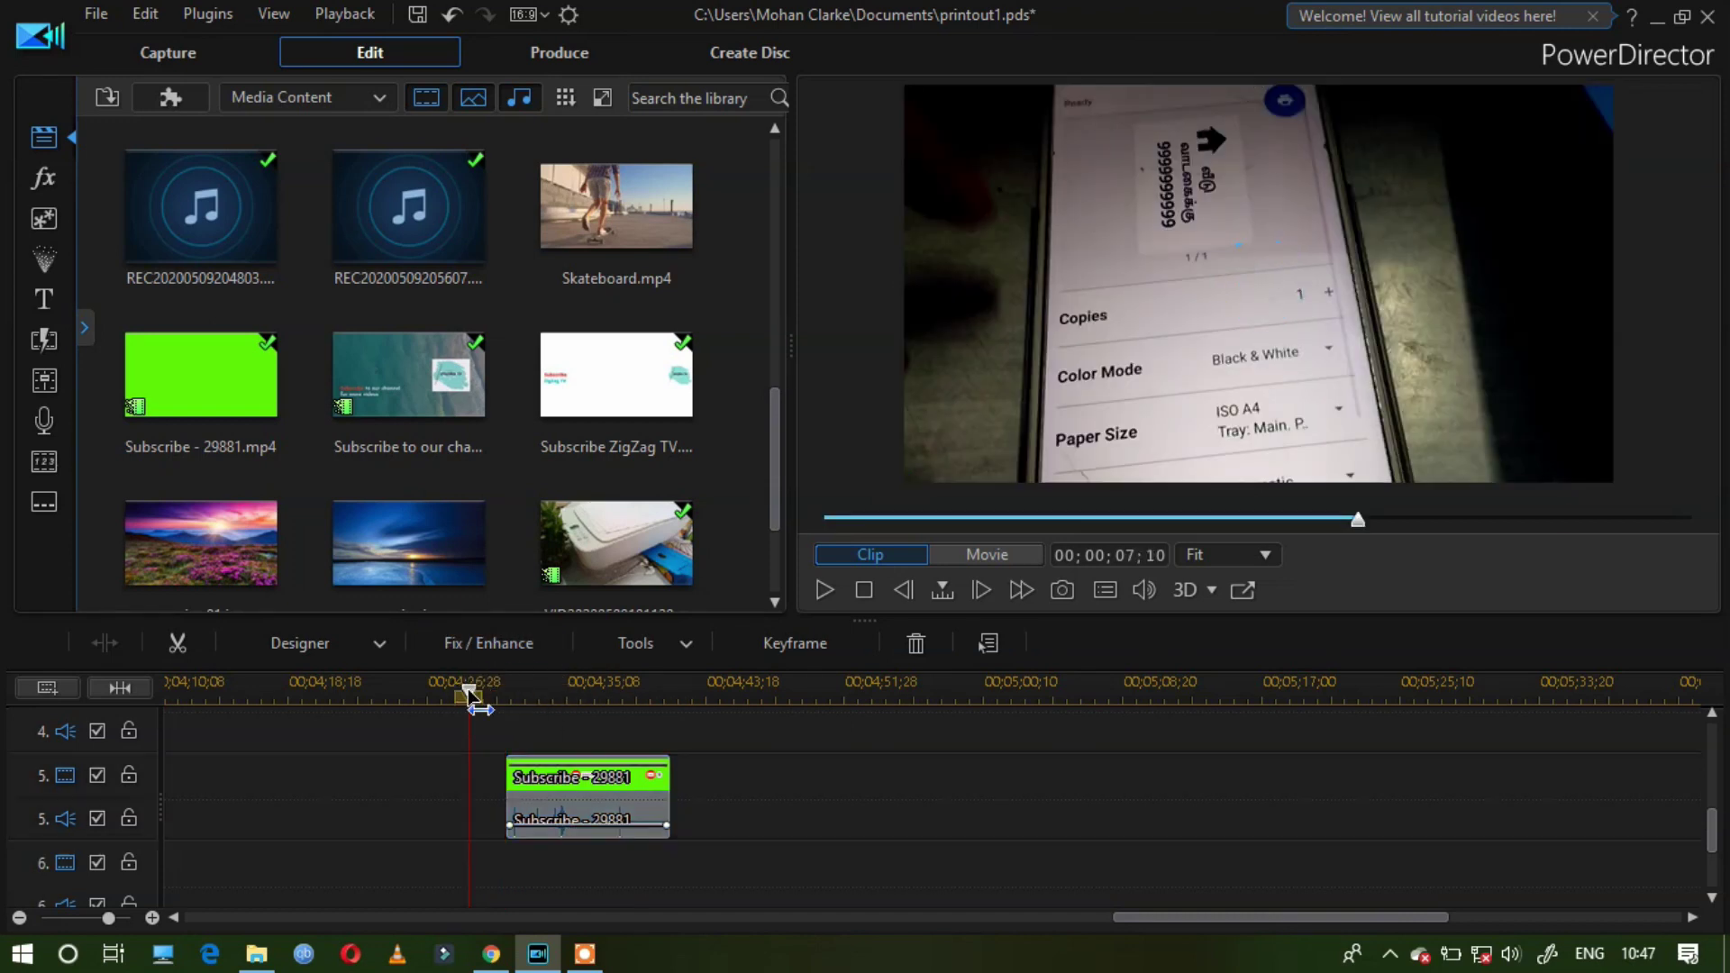
key(space)
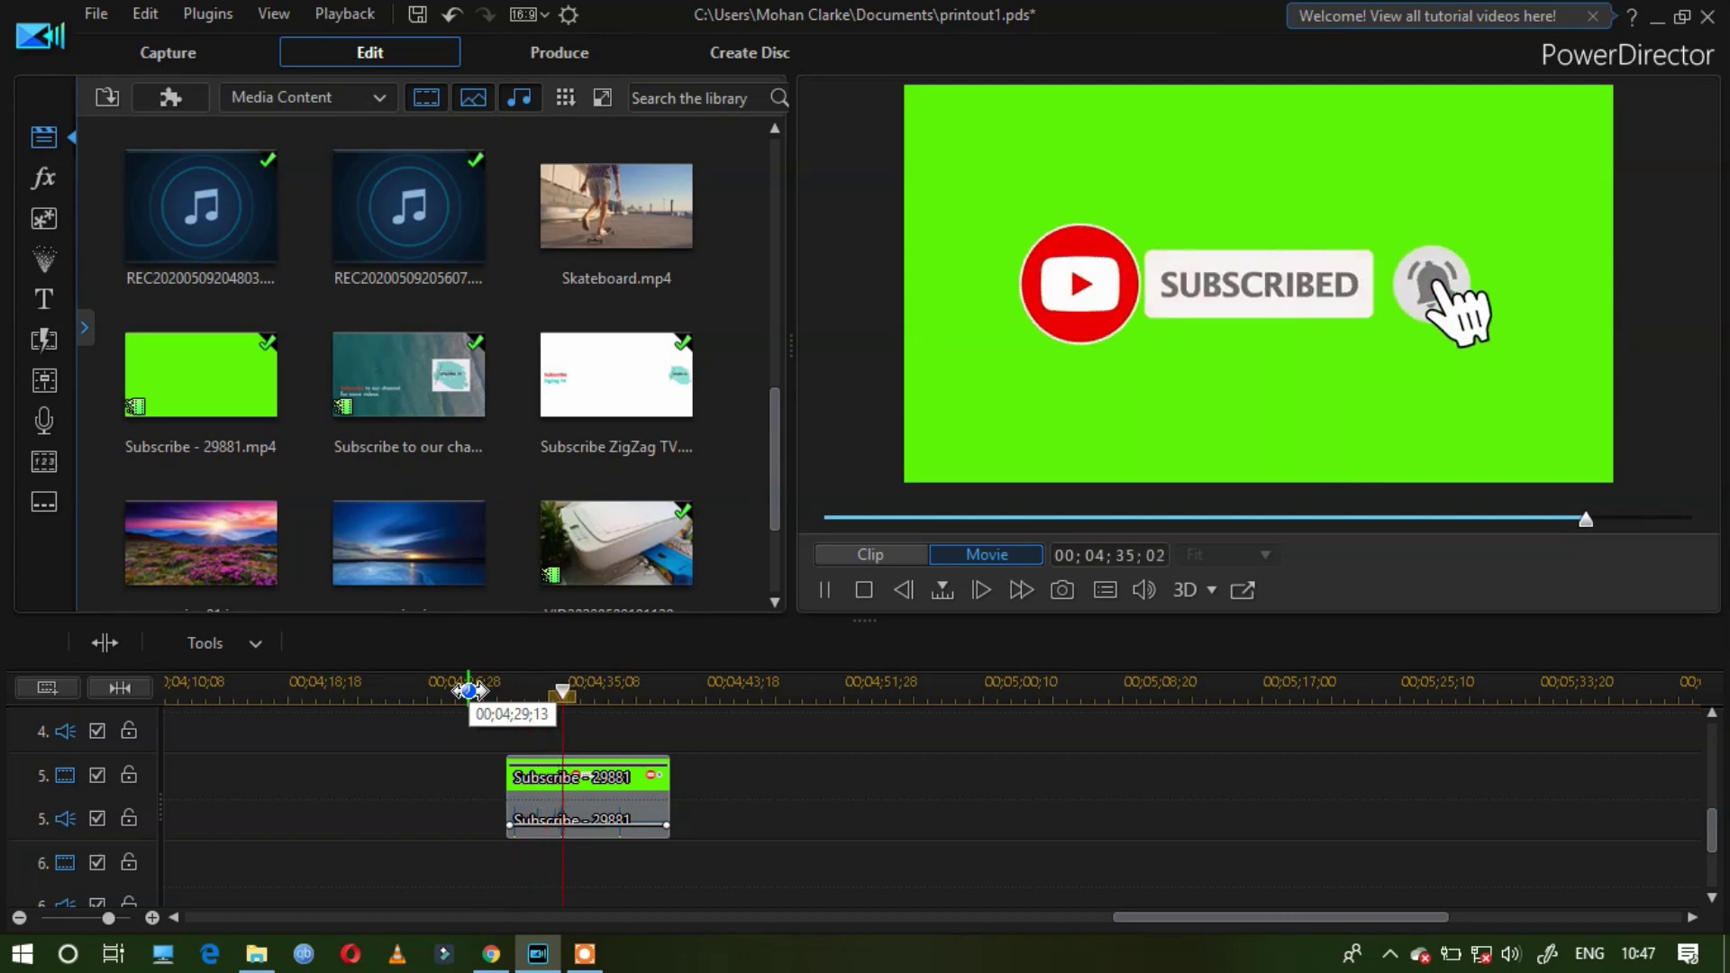
key(space)
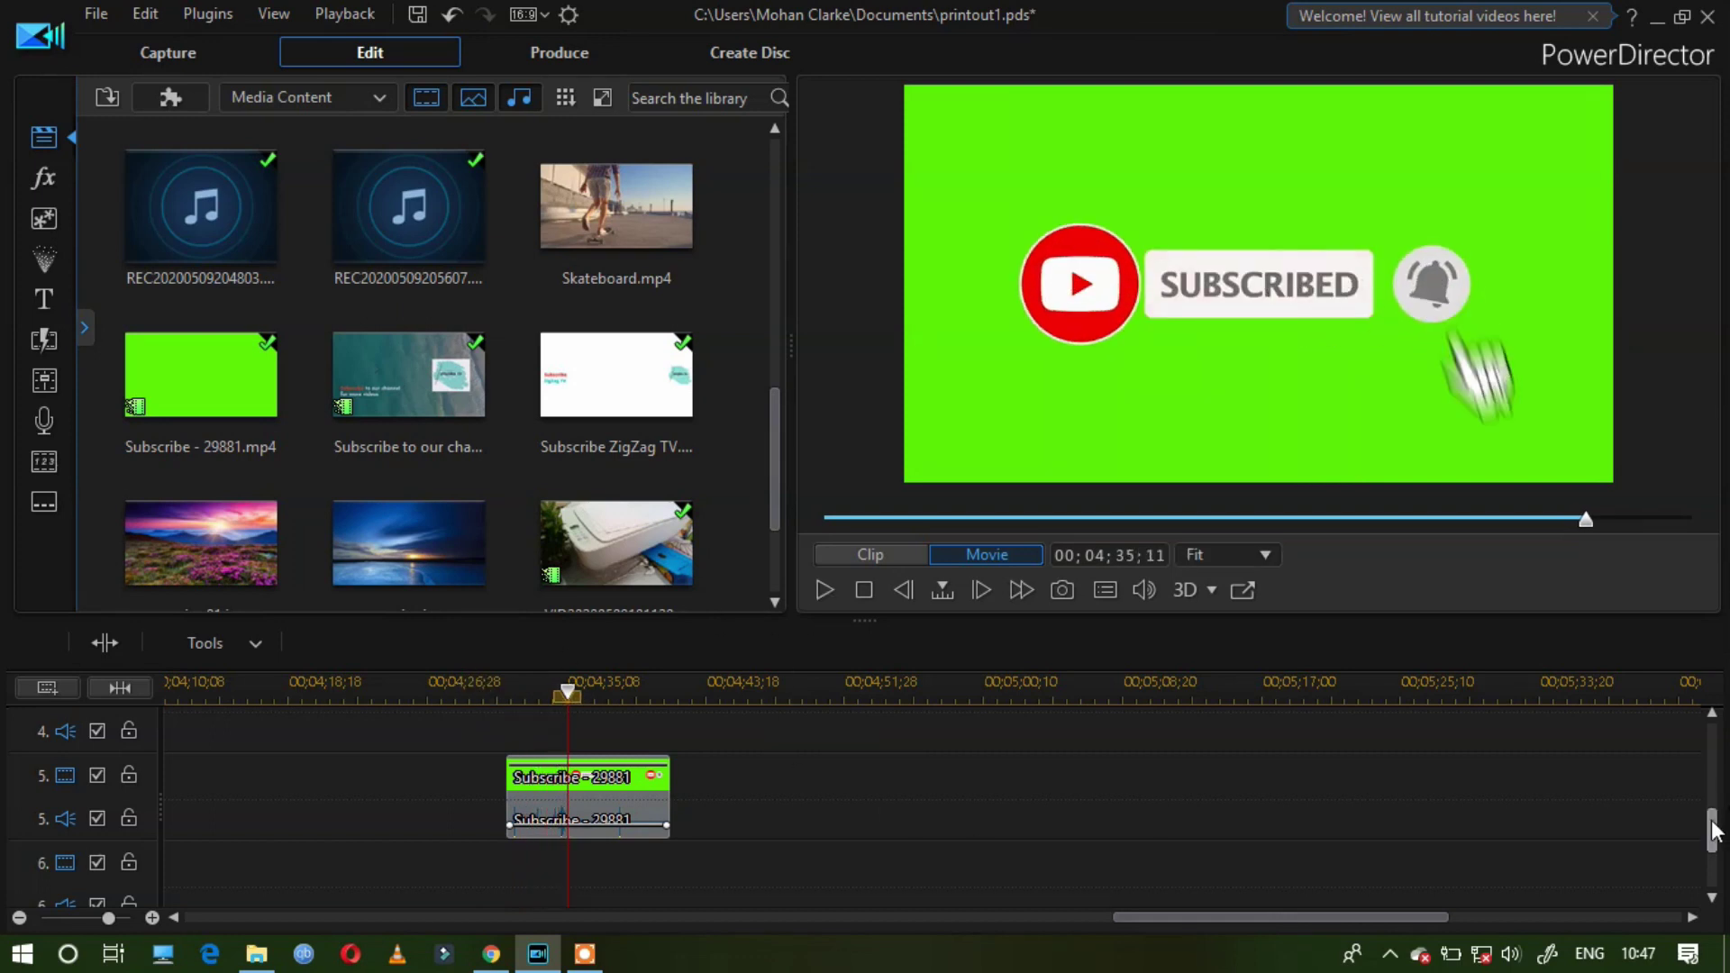
mouse_move(1716, 834)
mouse_down()
mouse_move(1715, 770)
mouse_move(1716, 822)
mouse_up()
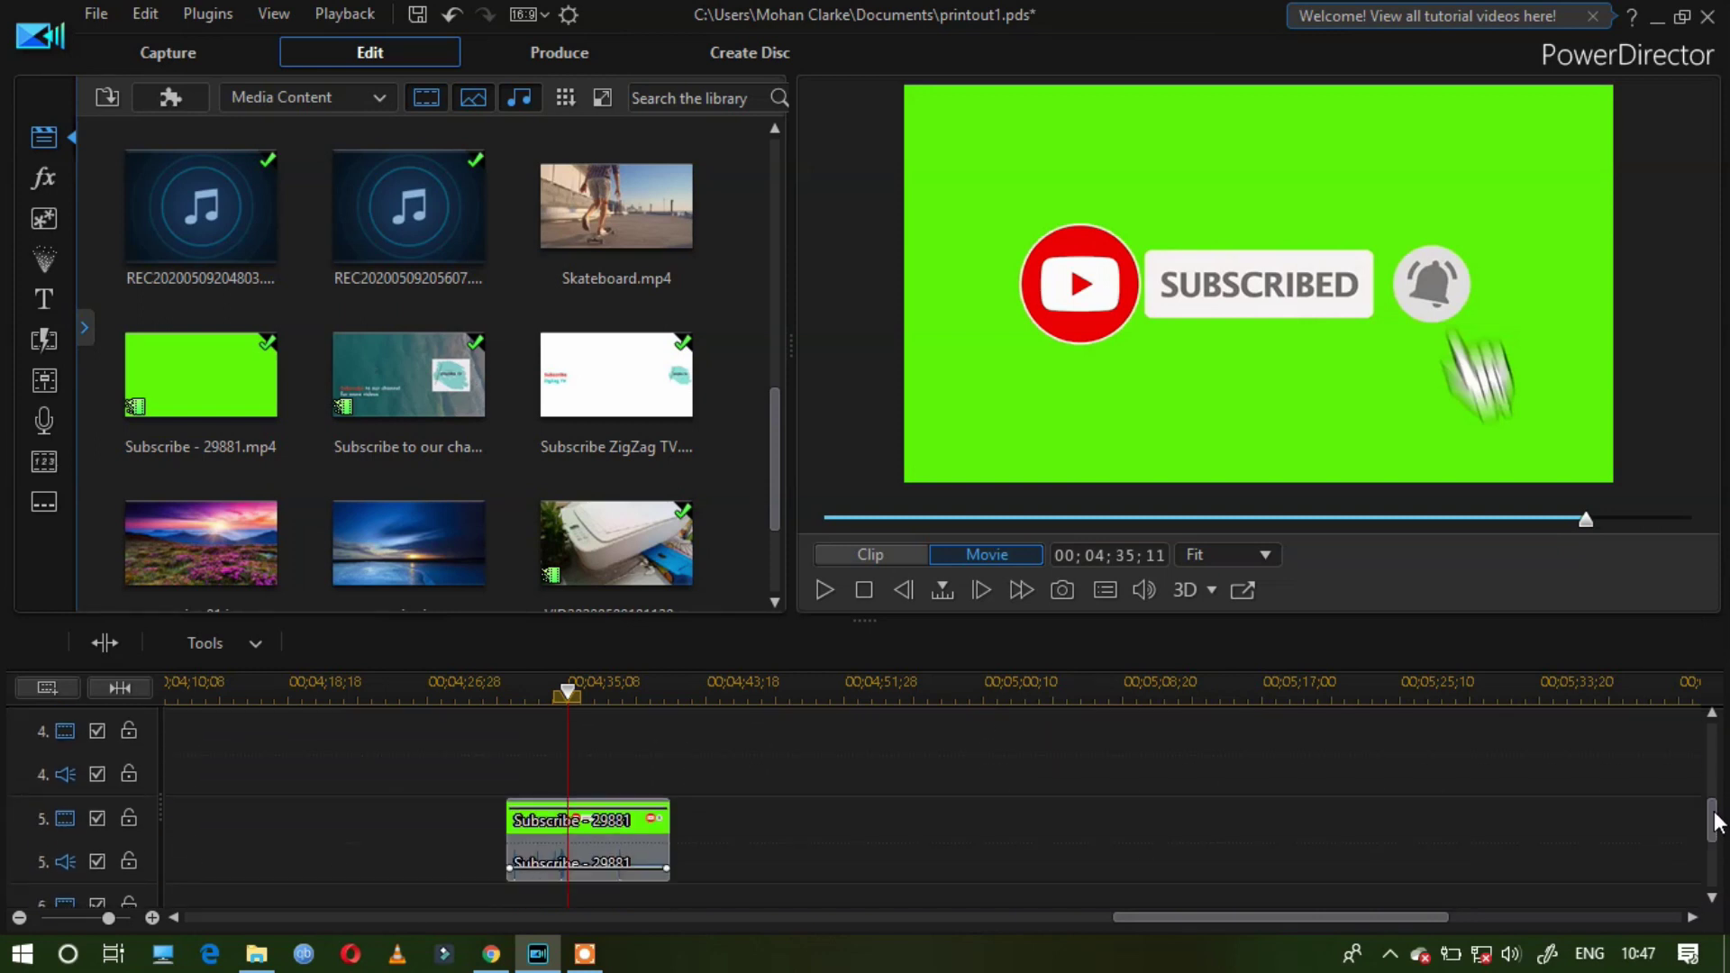
- Select the Subscribe clip on track 5 and open it in the PiP Designer
click(543, 835)
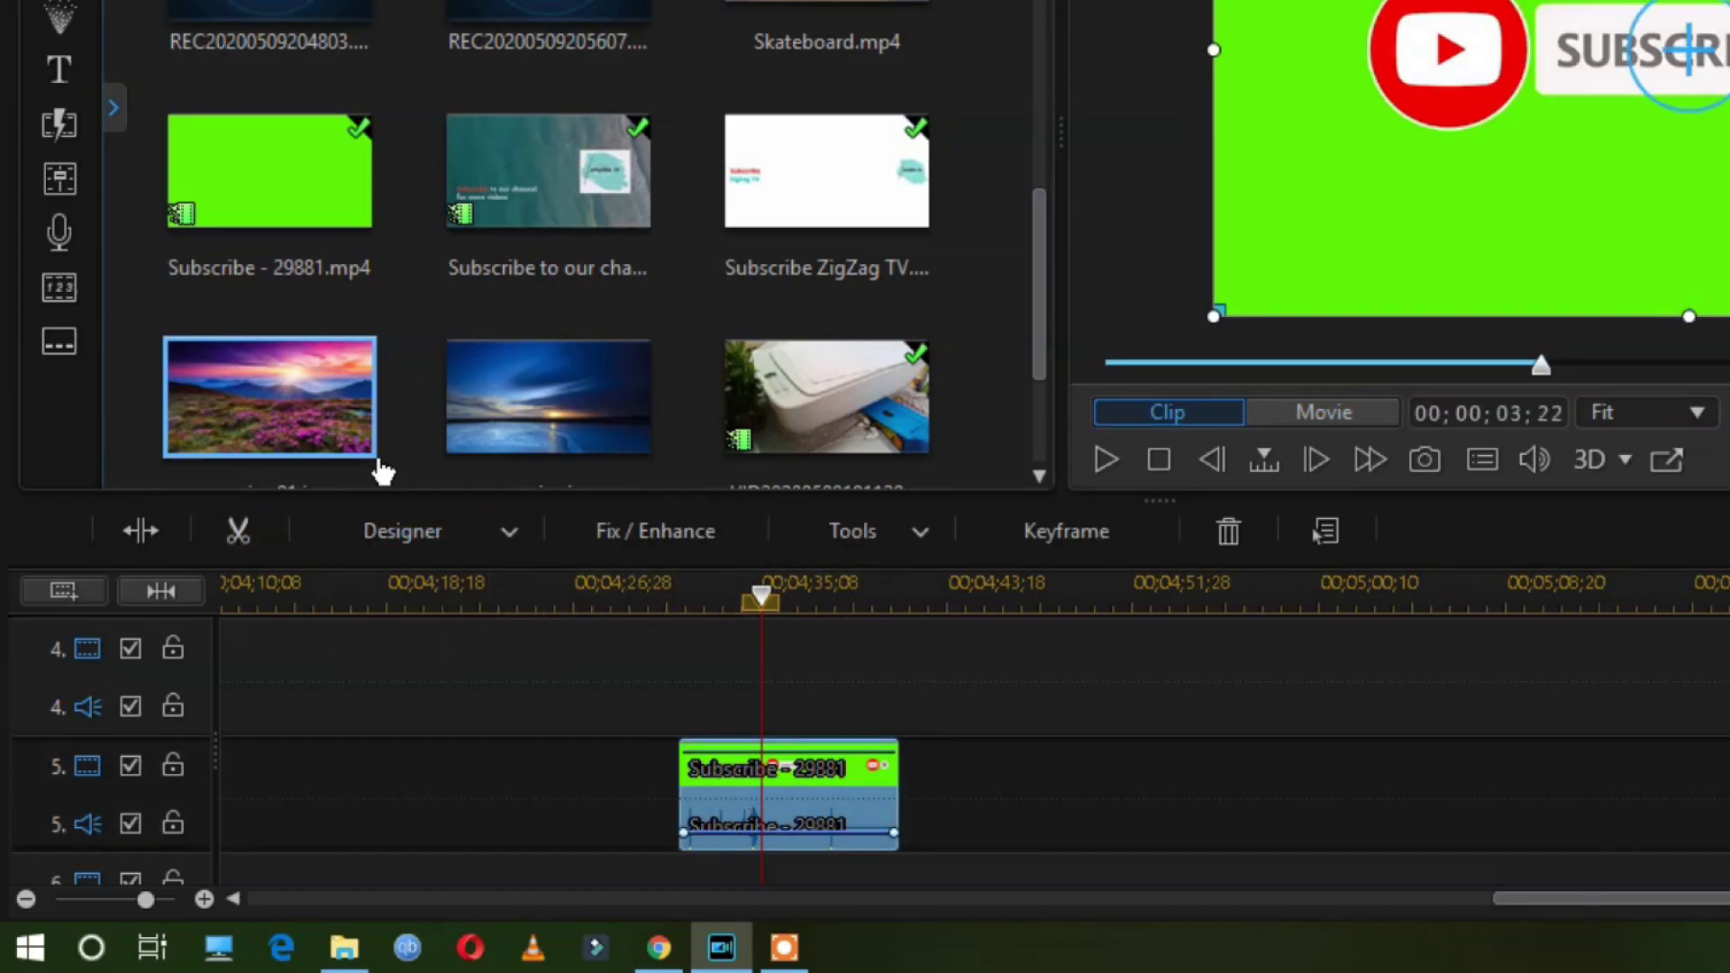
click(508, 532)
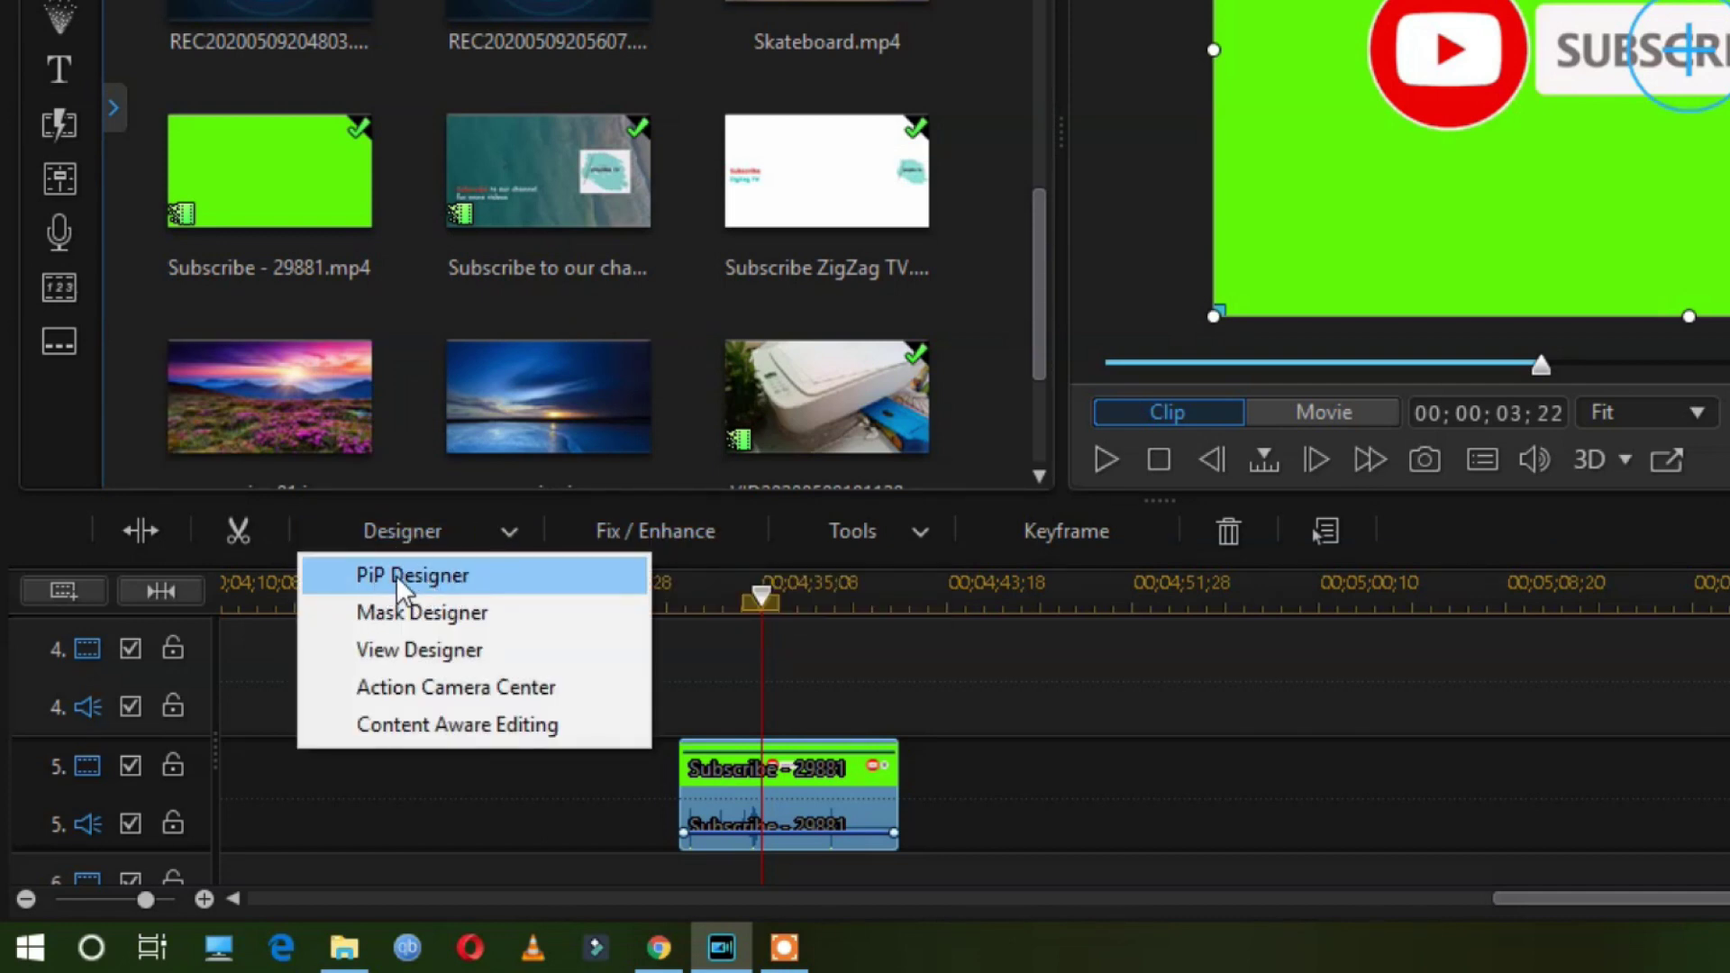
click(426, 578)
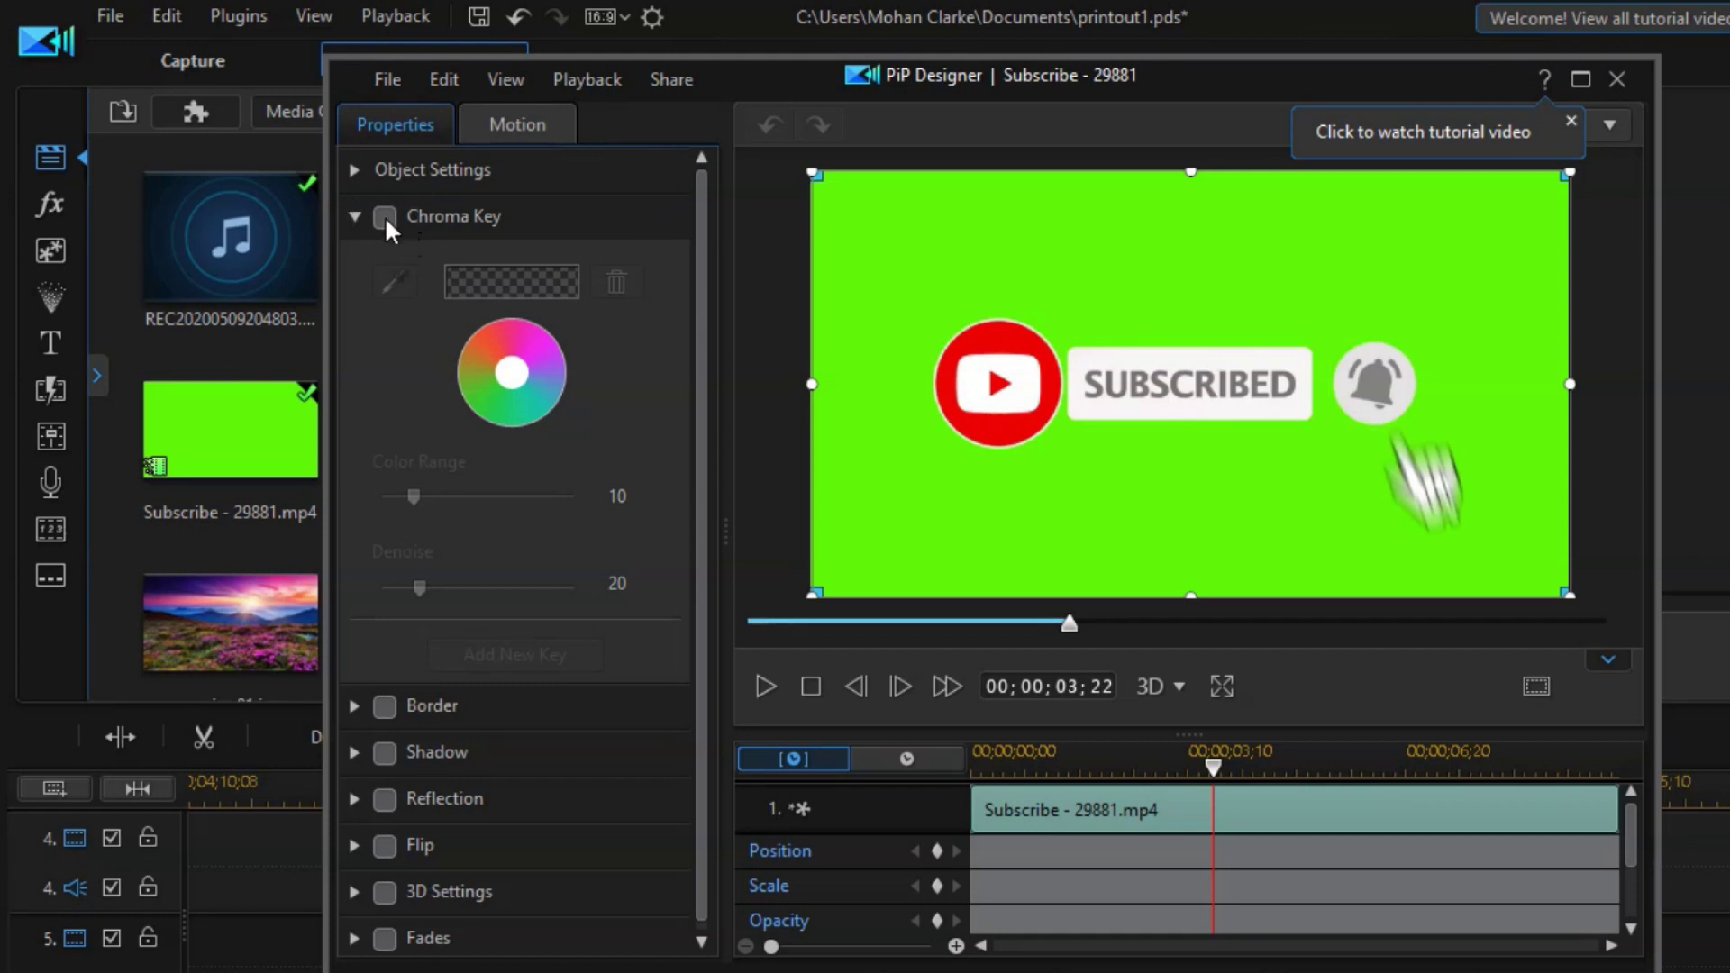
- Enable Chroma Key and sample the green background with the eyedropper to remove it
click(385, 220)
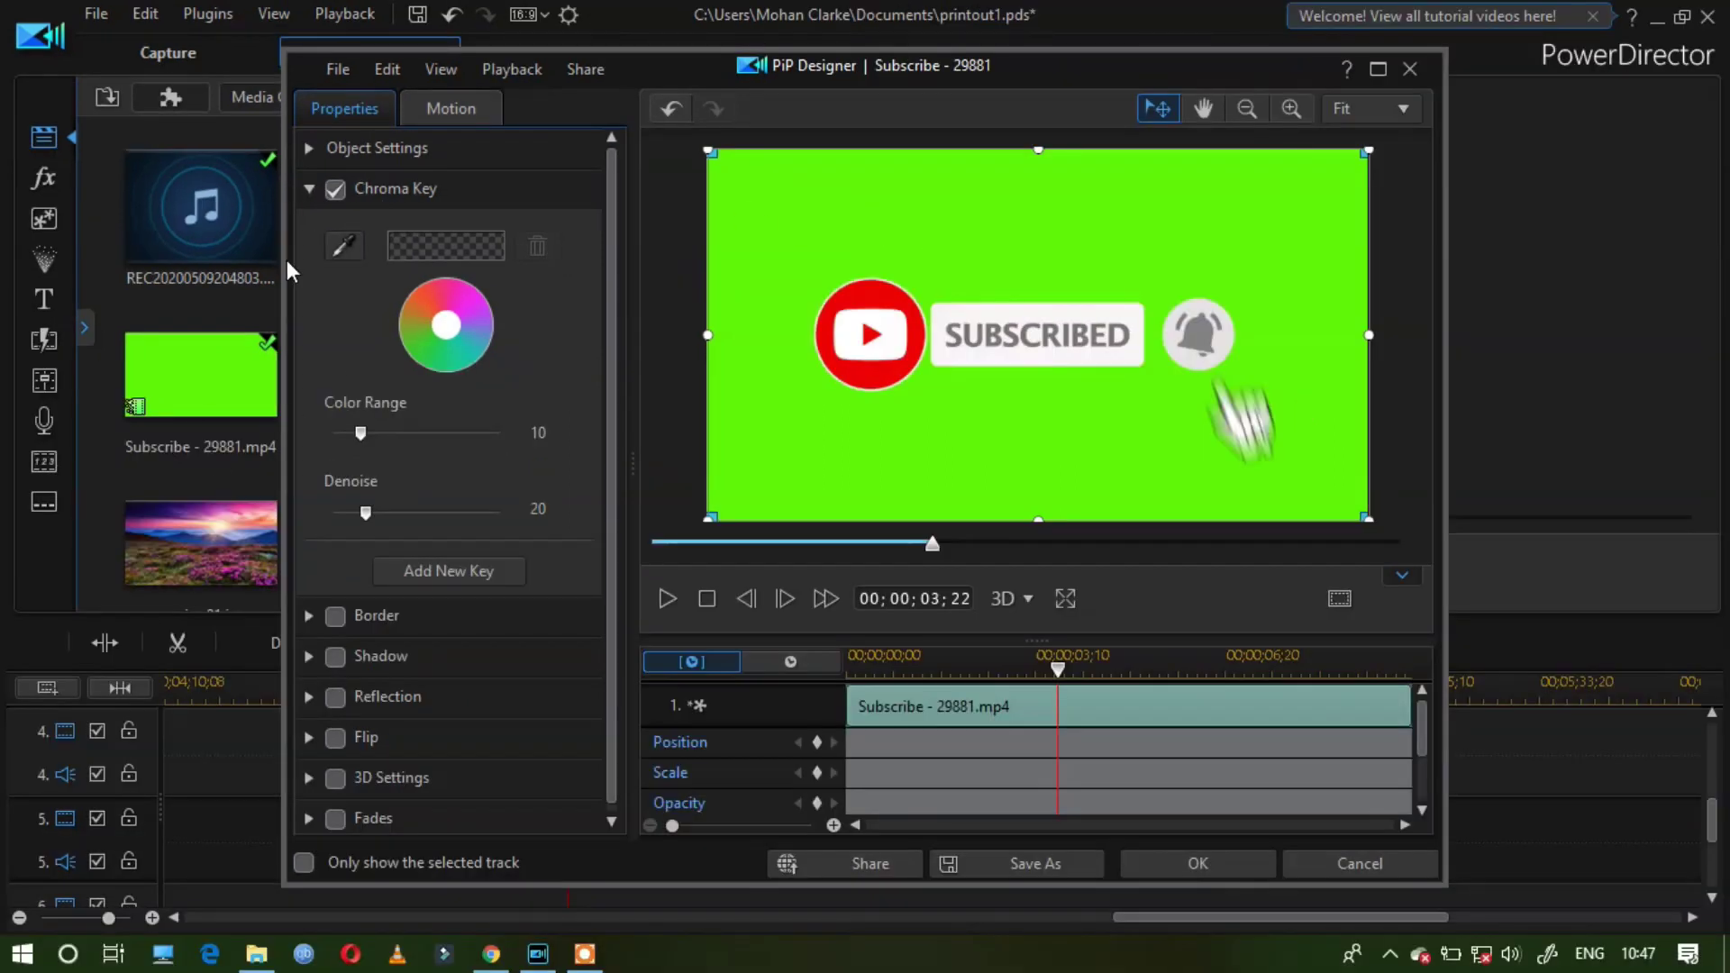
click(344, 251)
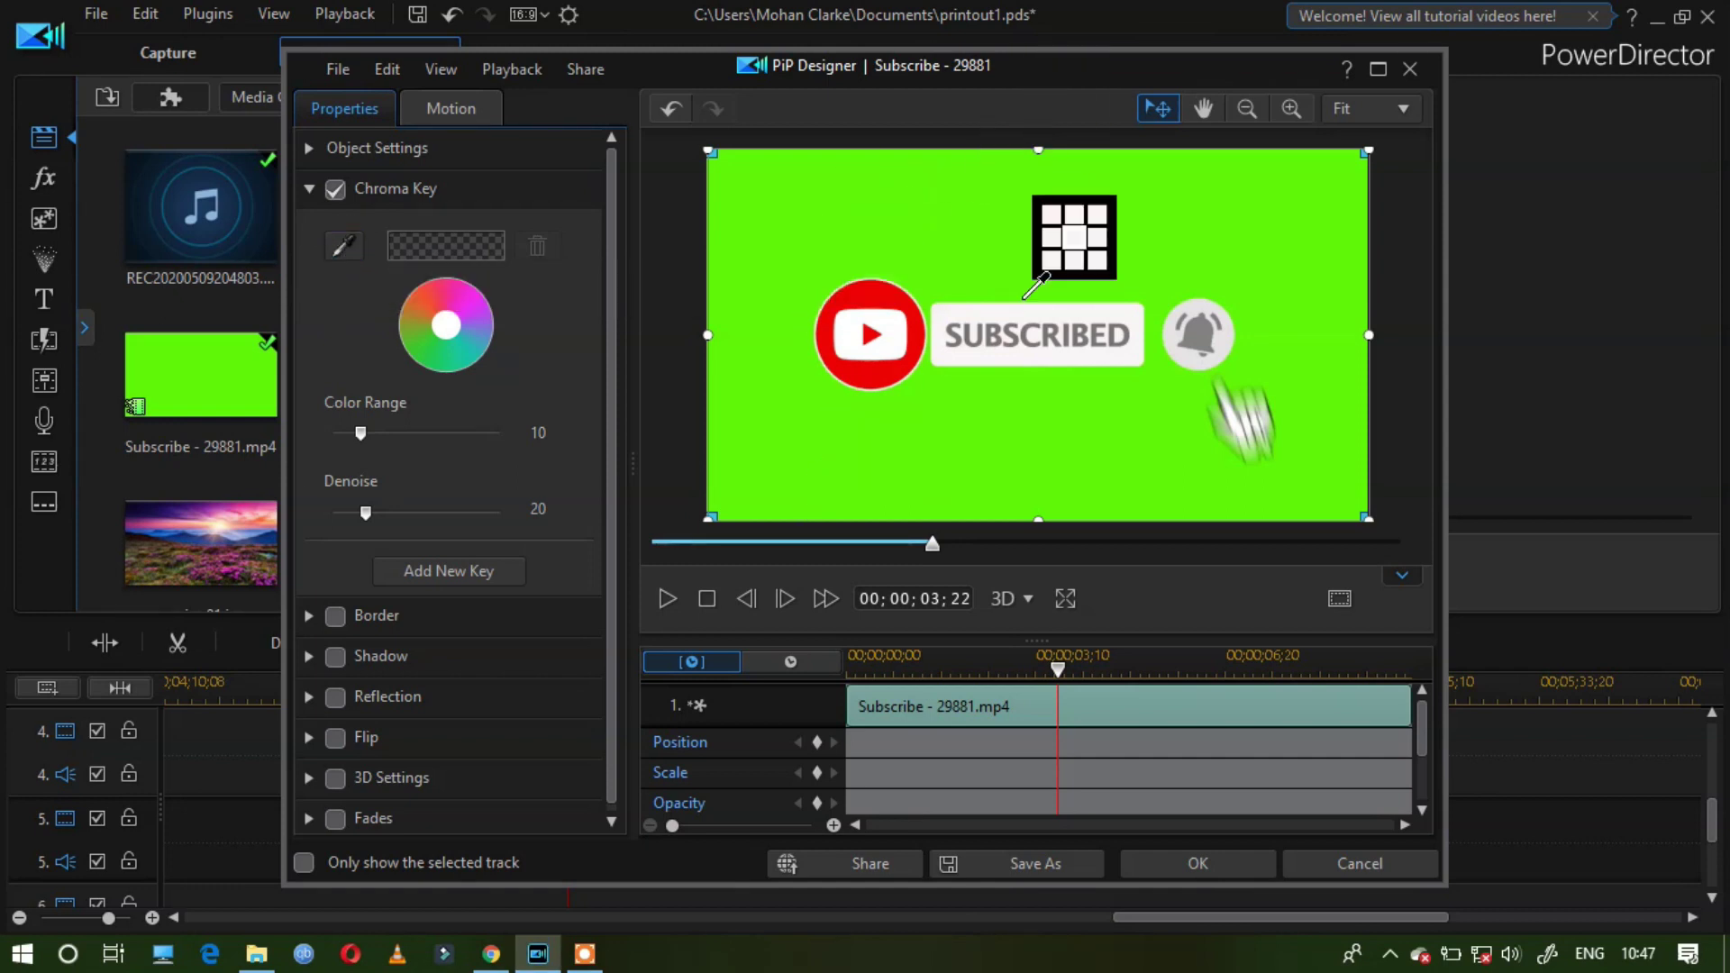
click(964, 297)
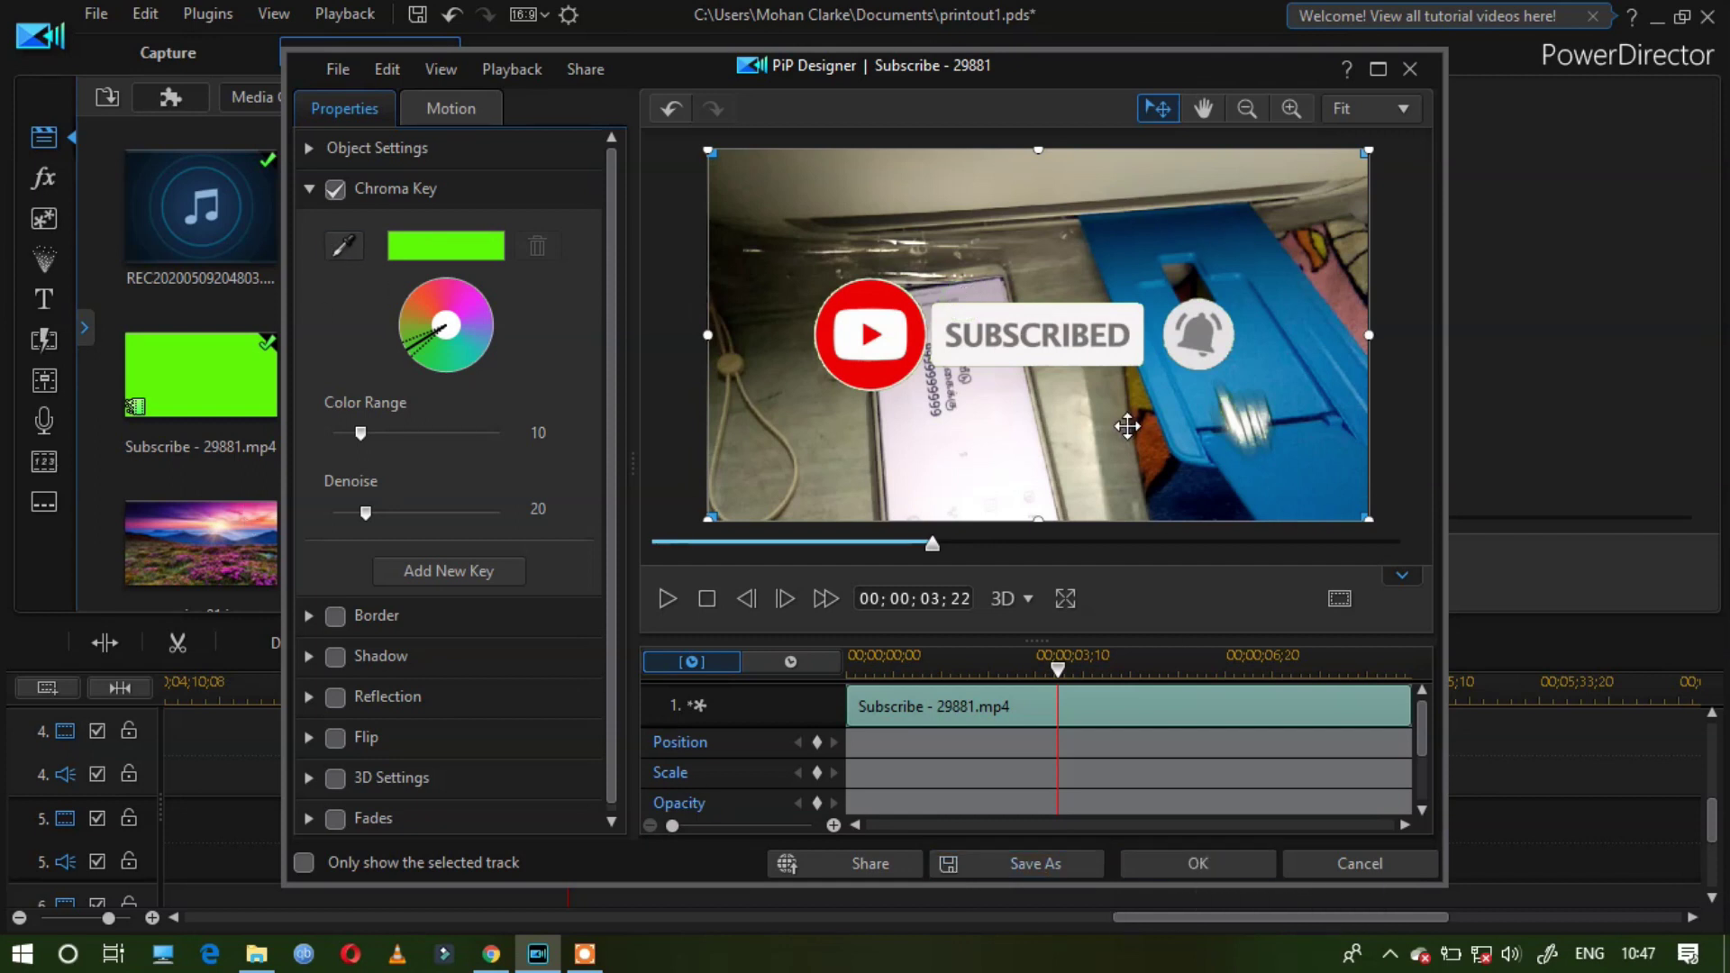
- Shrink the subscribe button, move it to the frame's centre line, and apply the PiP changes
drag(1127, 427, 1144, 539)
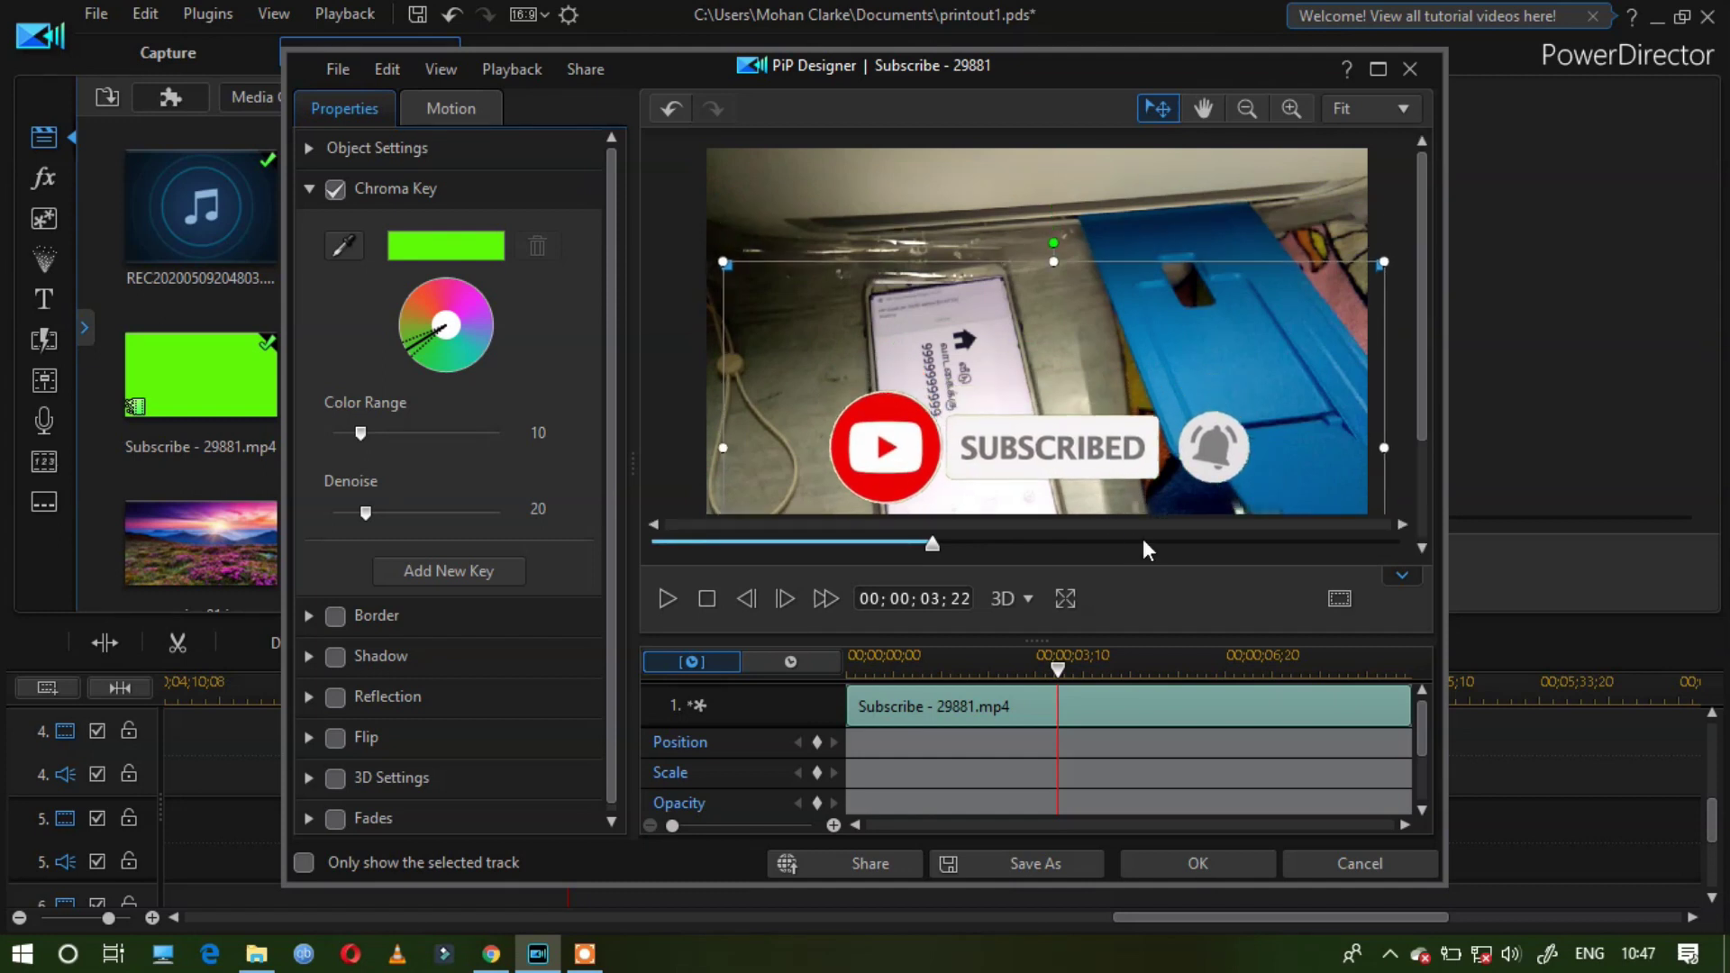
drag(1117, 381, 1112, 359)
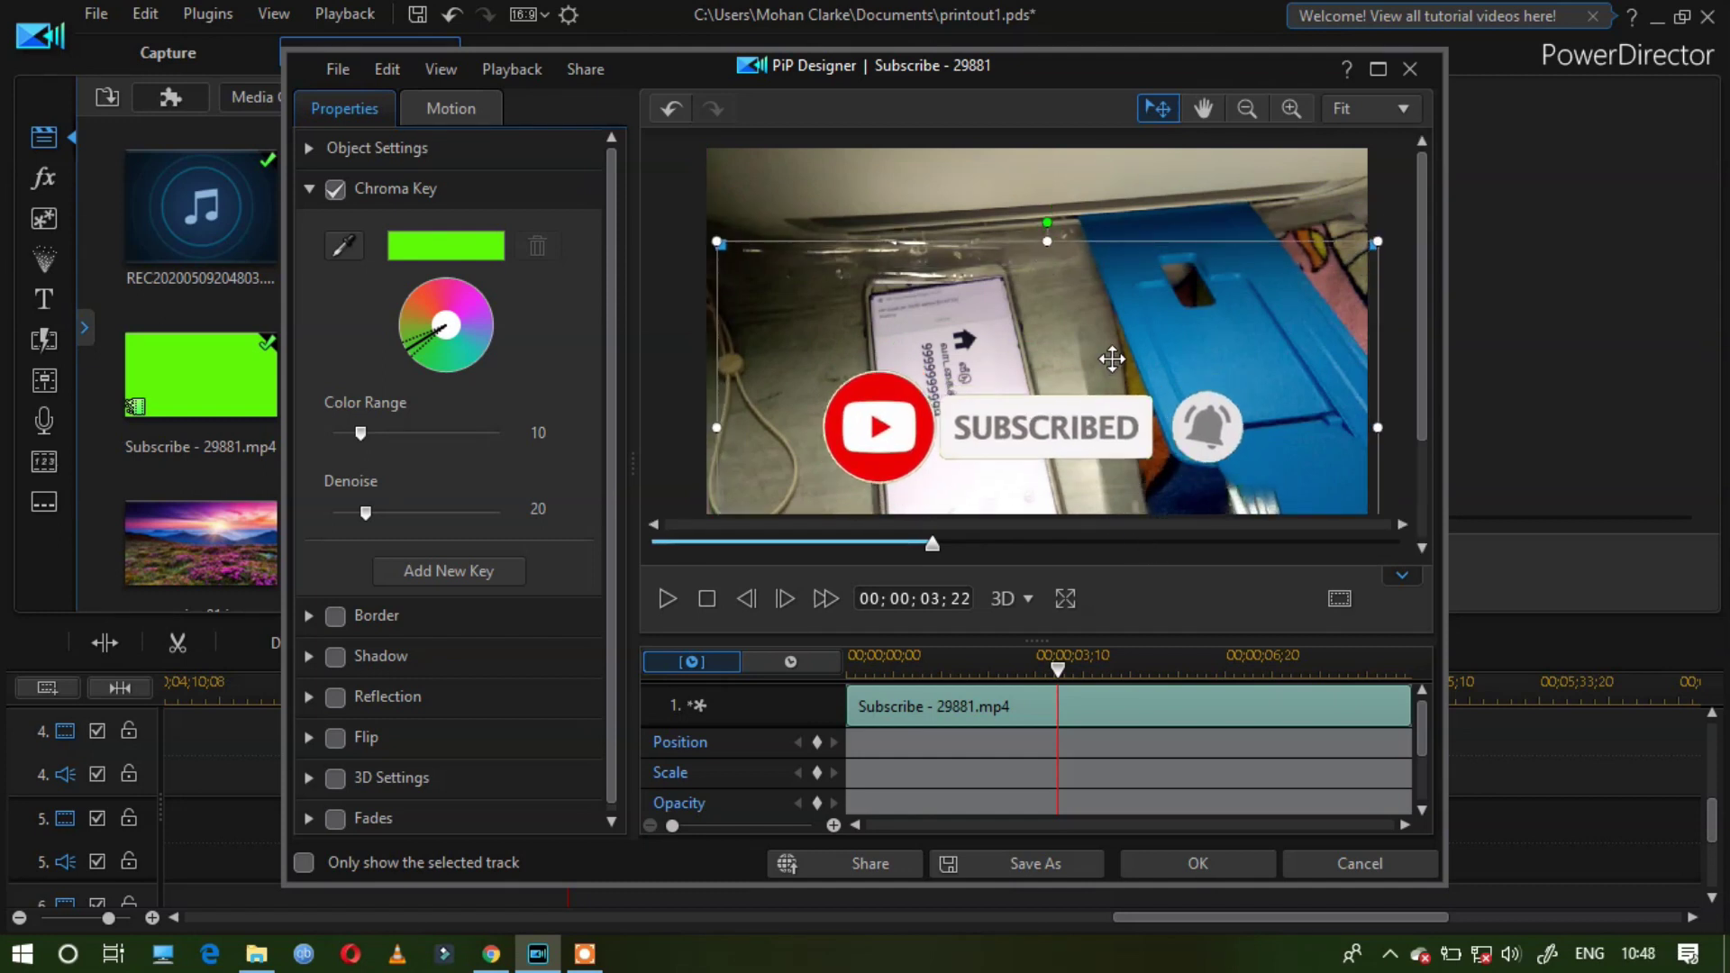
drag(1376, 237, 1141, 335)
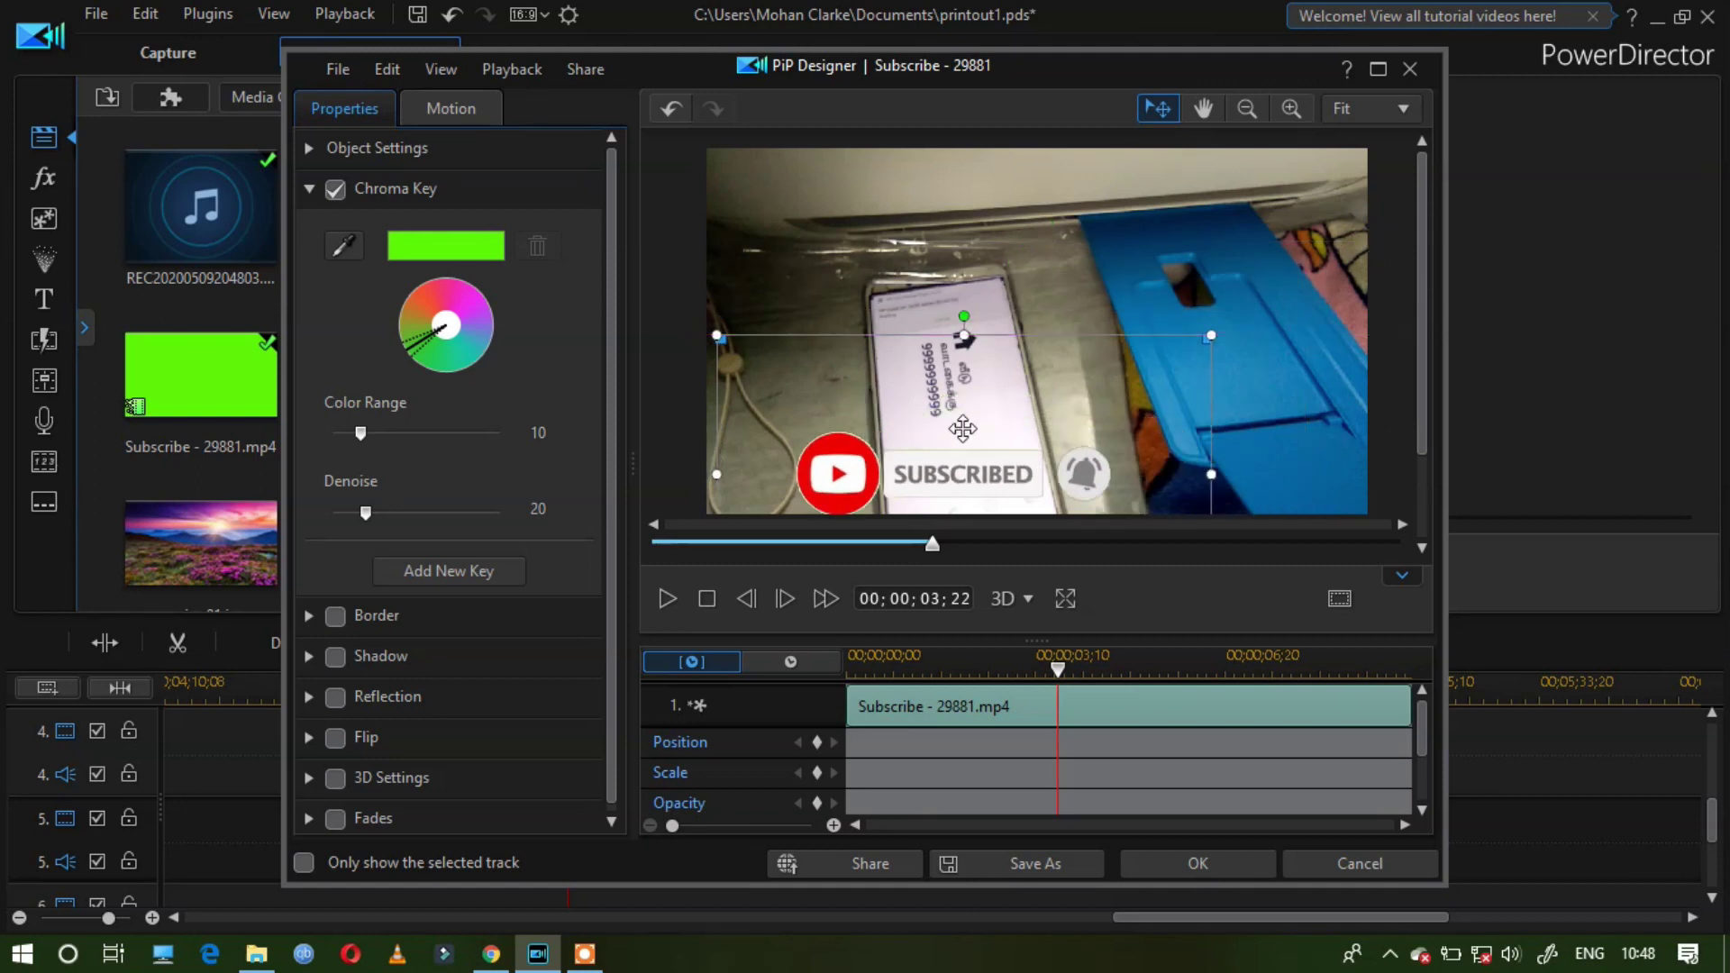
drag(963, 428, 1042, 367)
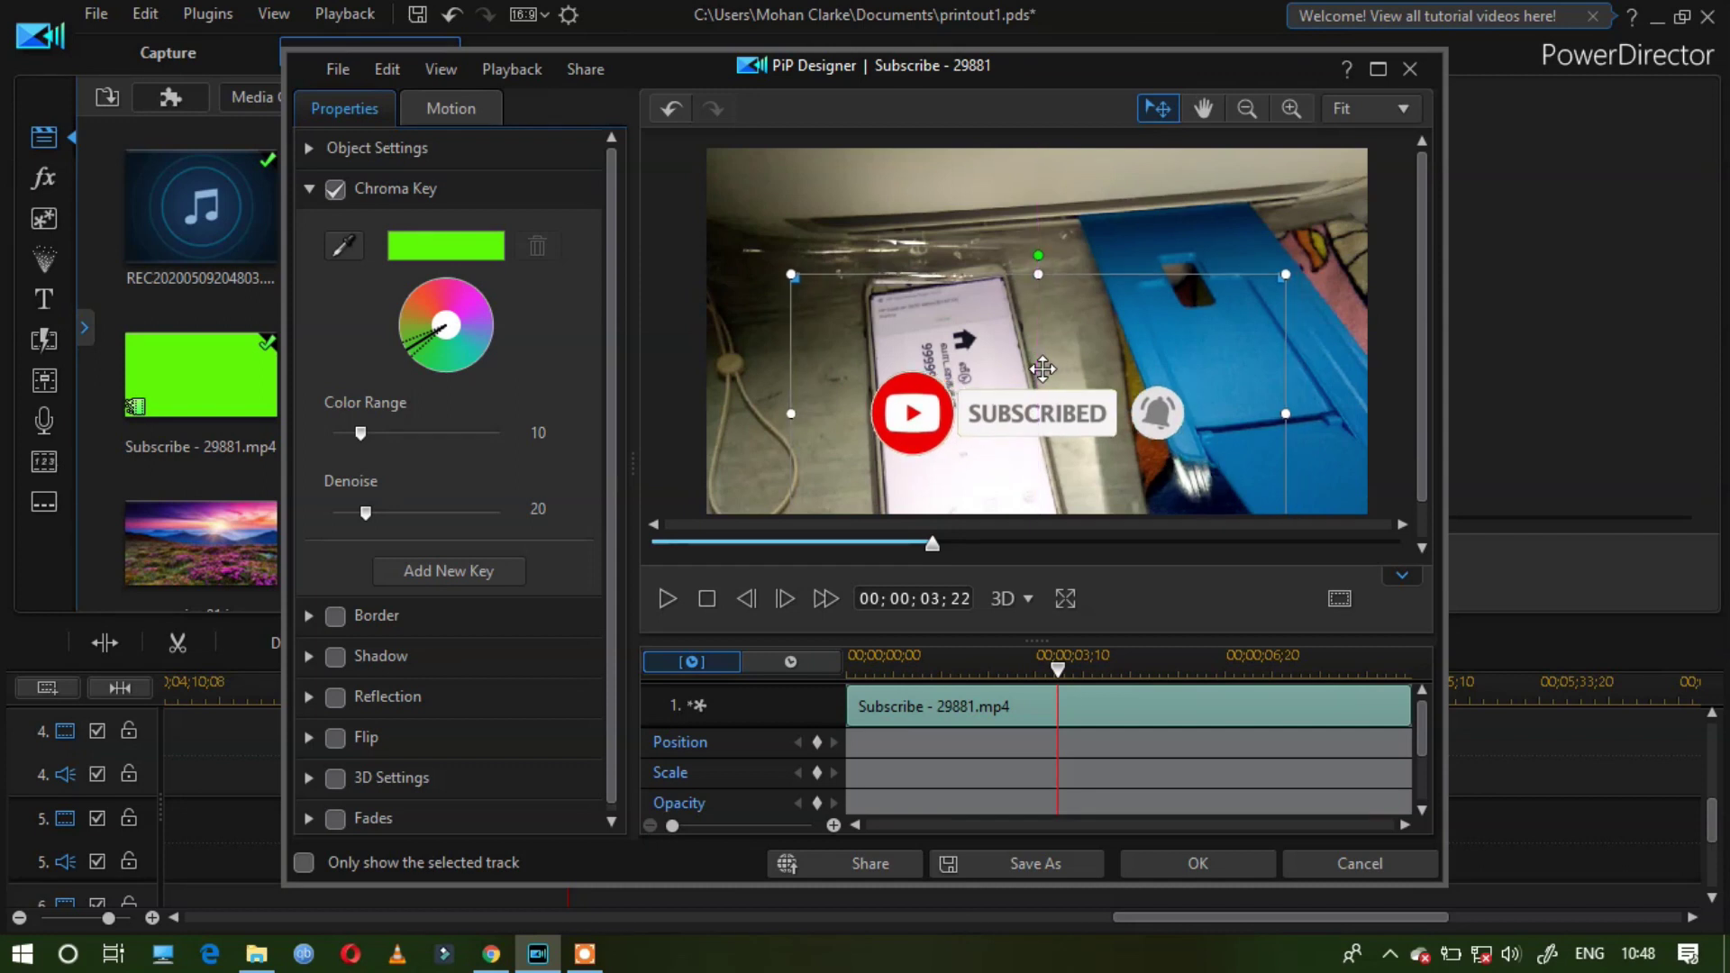
click(1175, 861)
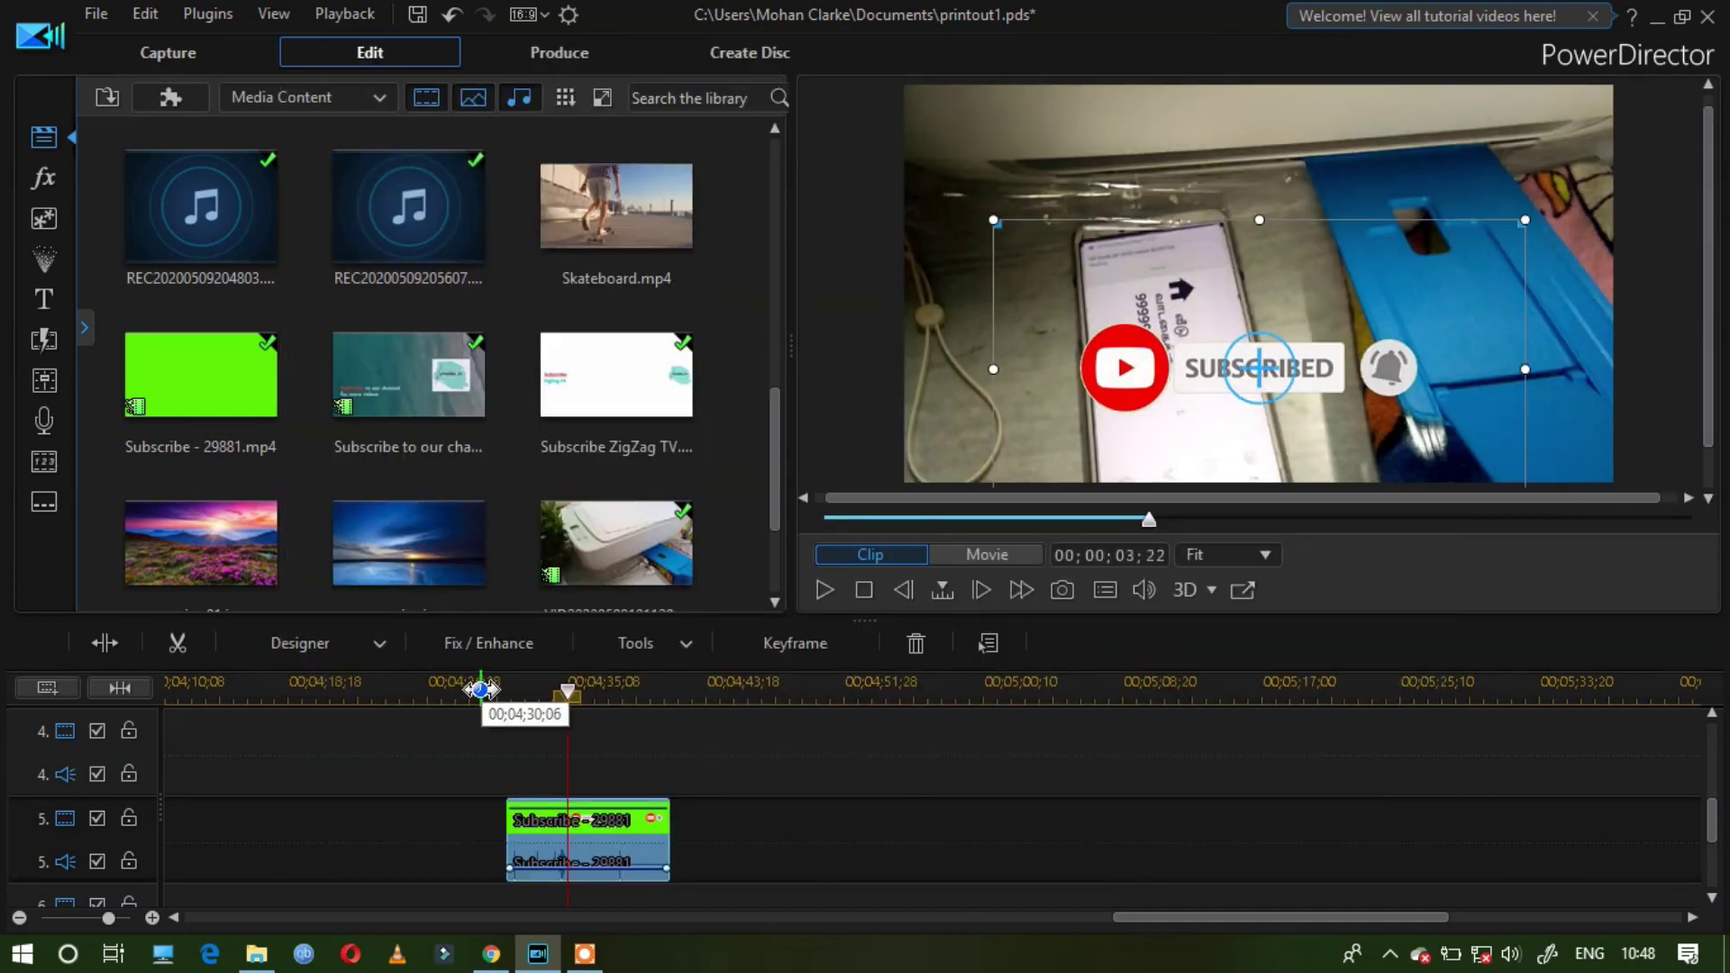
- Play the timeline from before the Subscribe clip to check the keyed button over the footage
click(477, 687)
key(space)
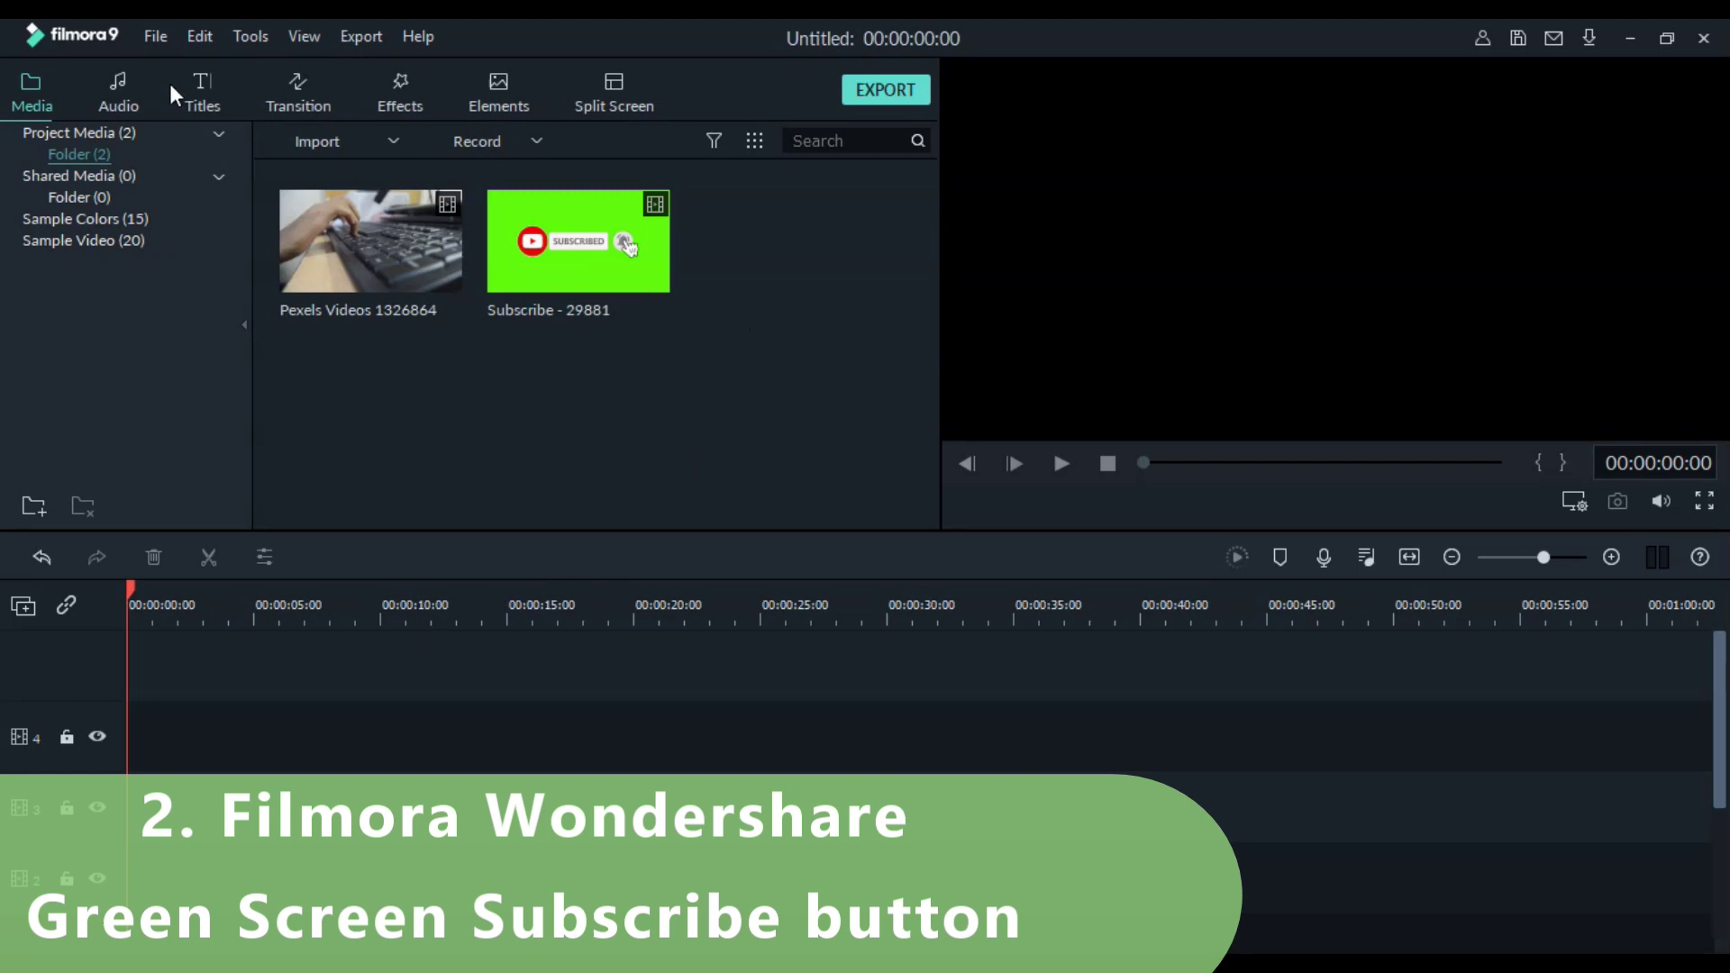
- Preview the Pexels Videos 1326864 and Subscribe clips, then place the Pexels clip on track 3
click(365, 261)
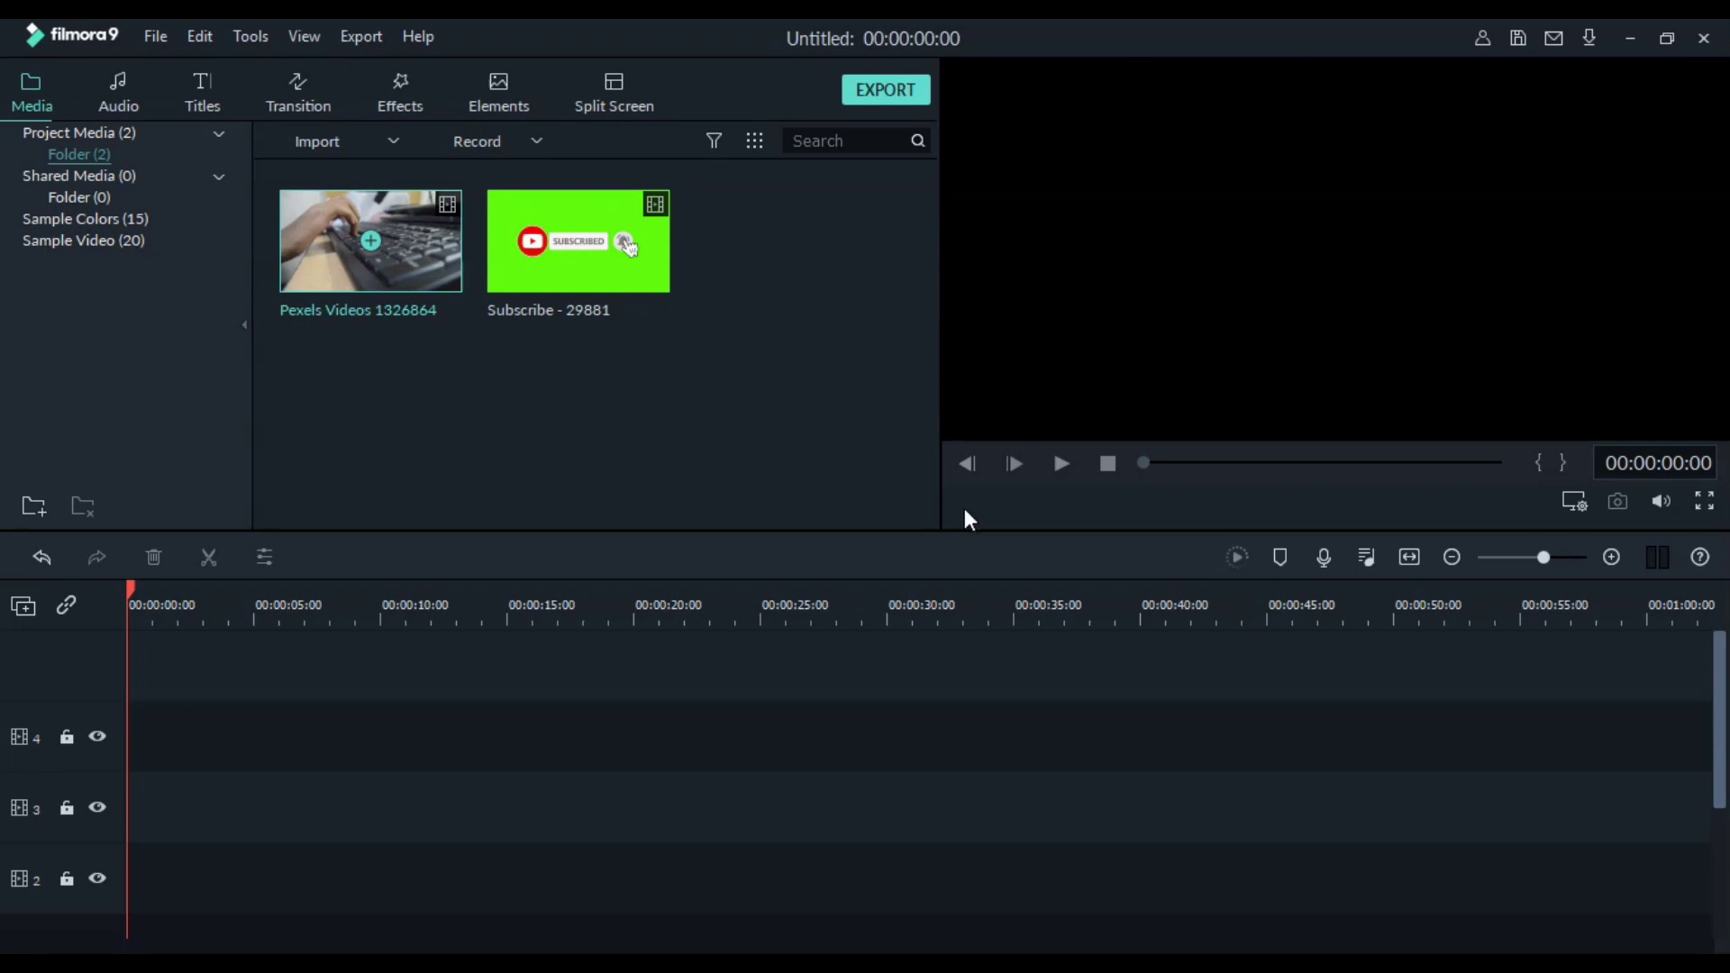
click(1064, 464)
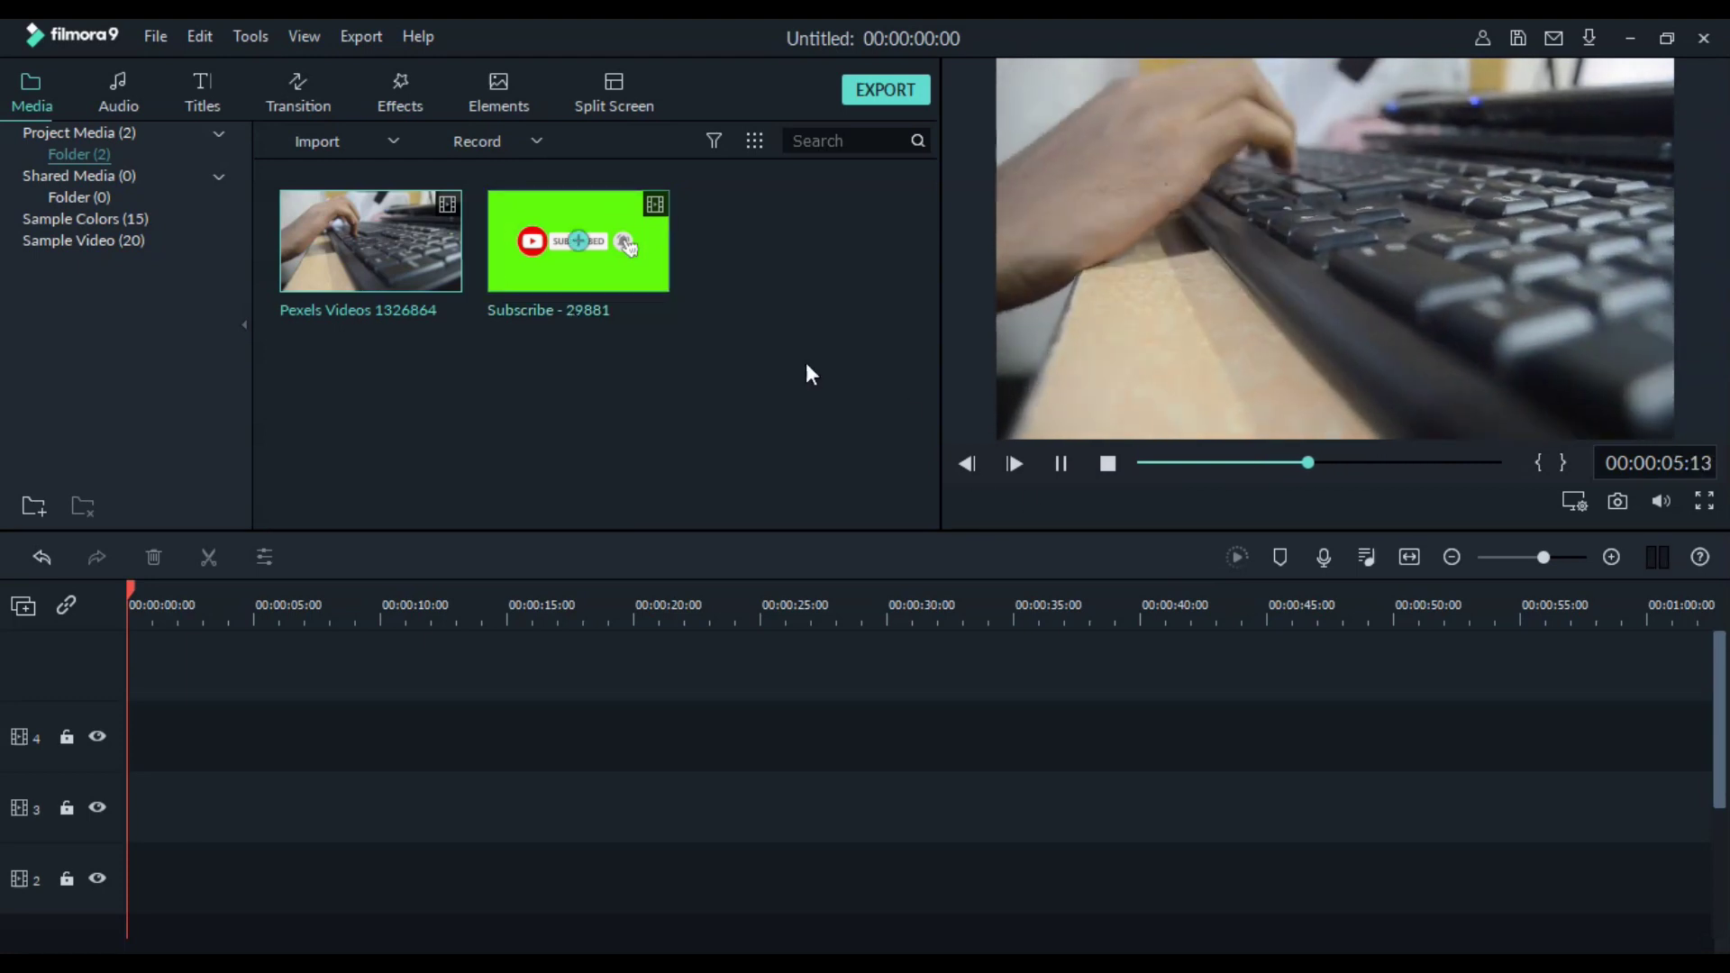
click(1061, 465)
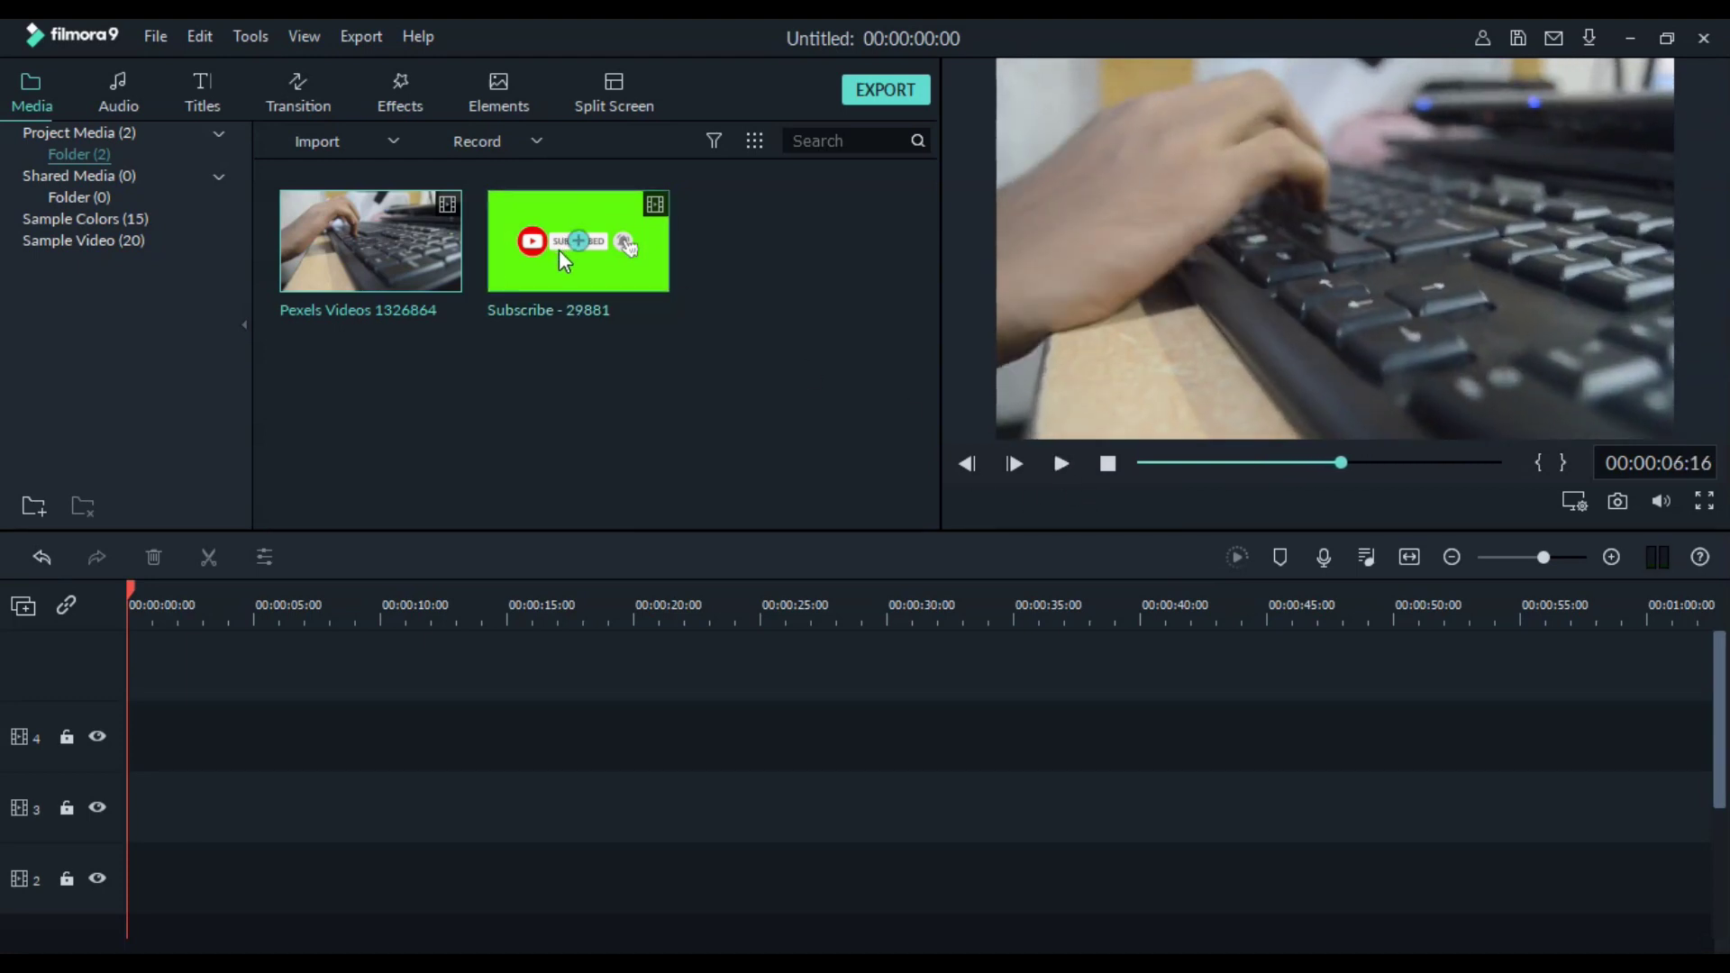
click(566, 246)
click(1061, 463)
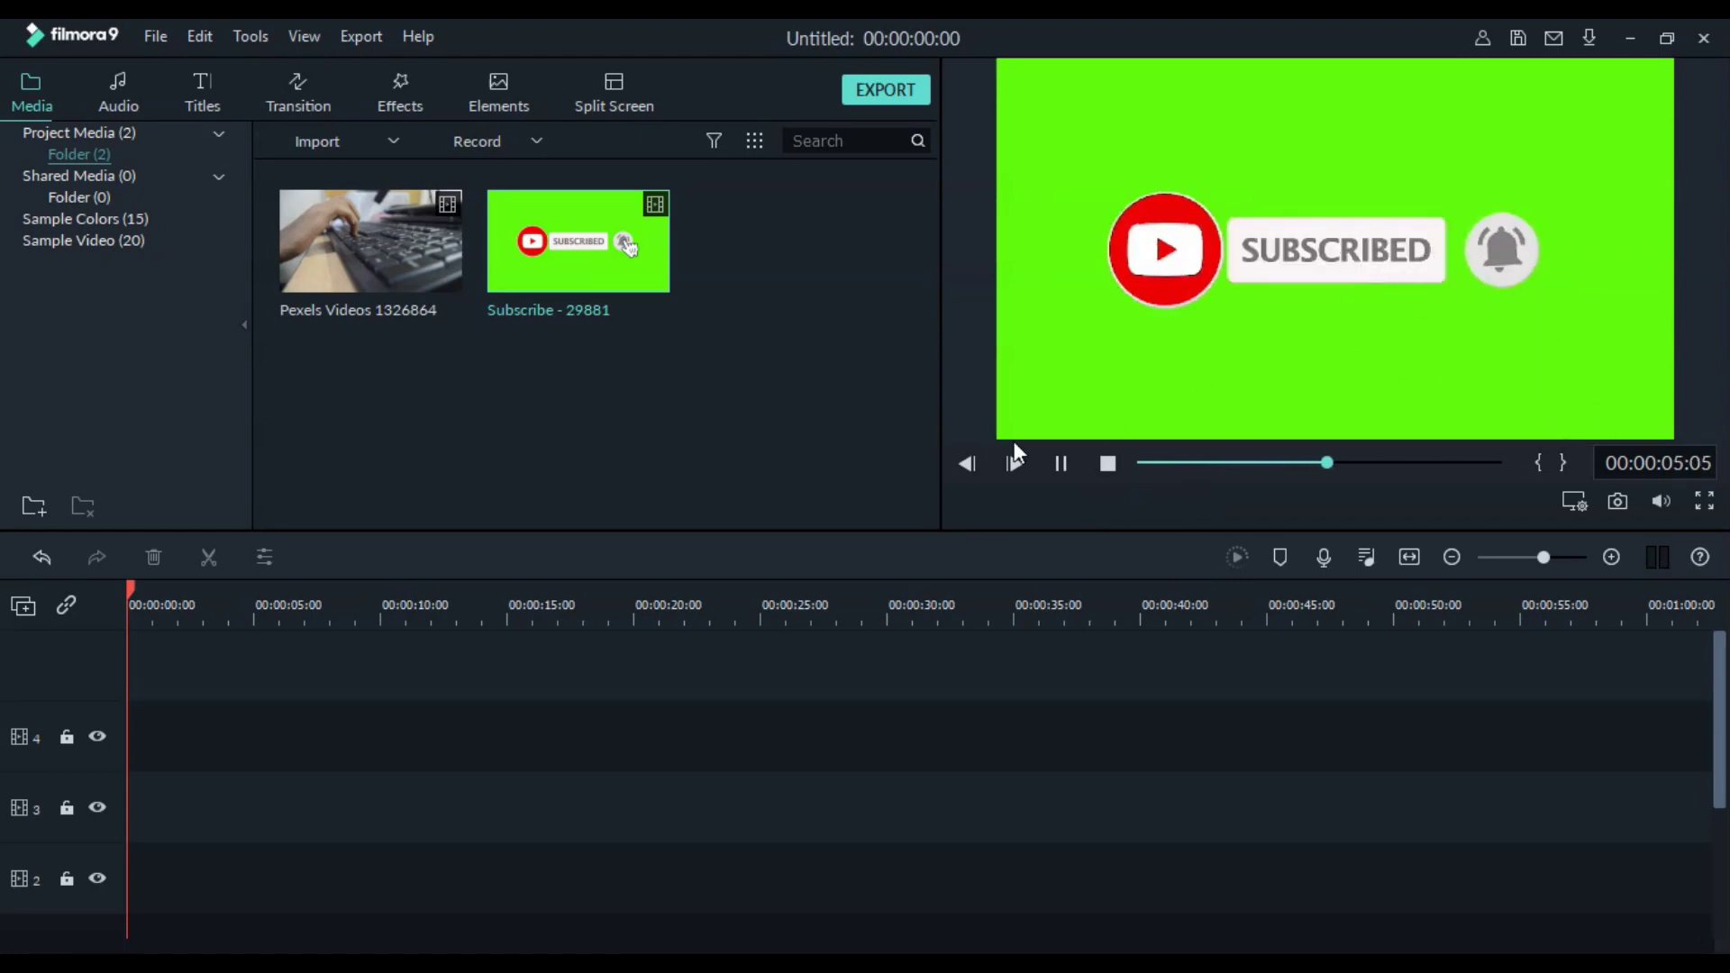
click(1060, 470)
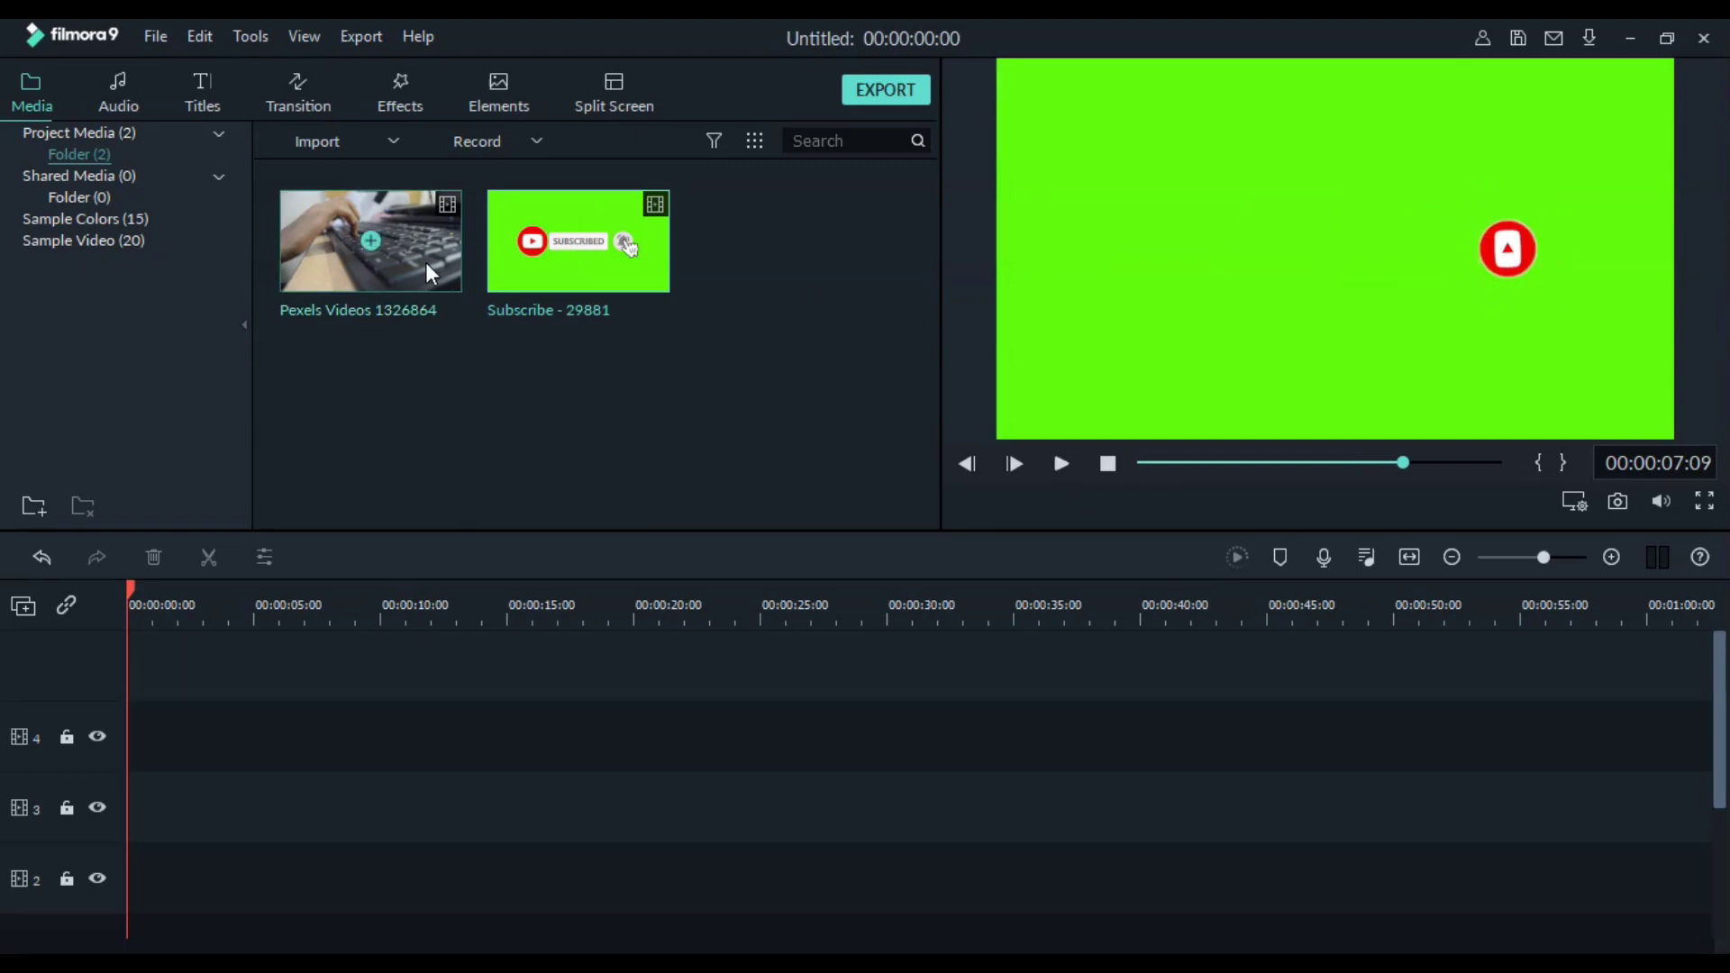
drag(429, 273, 120, 810)
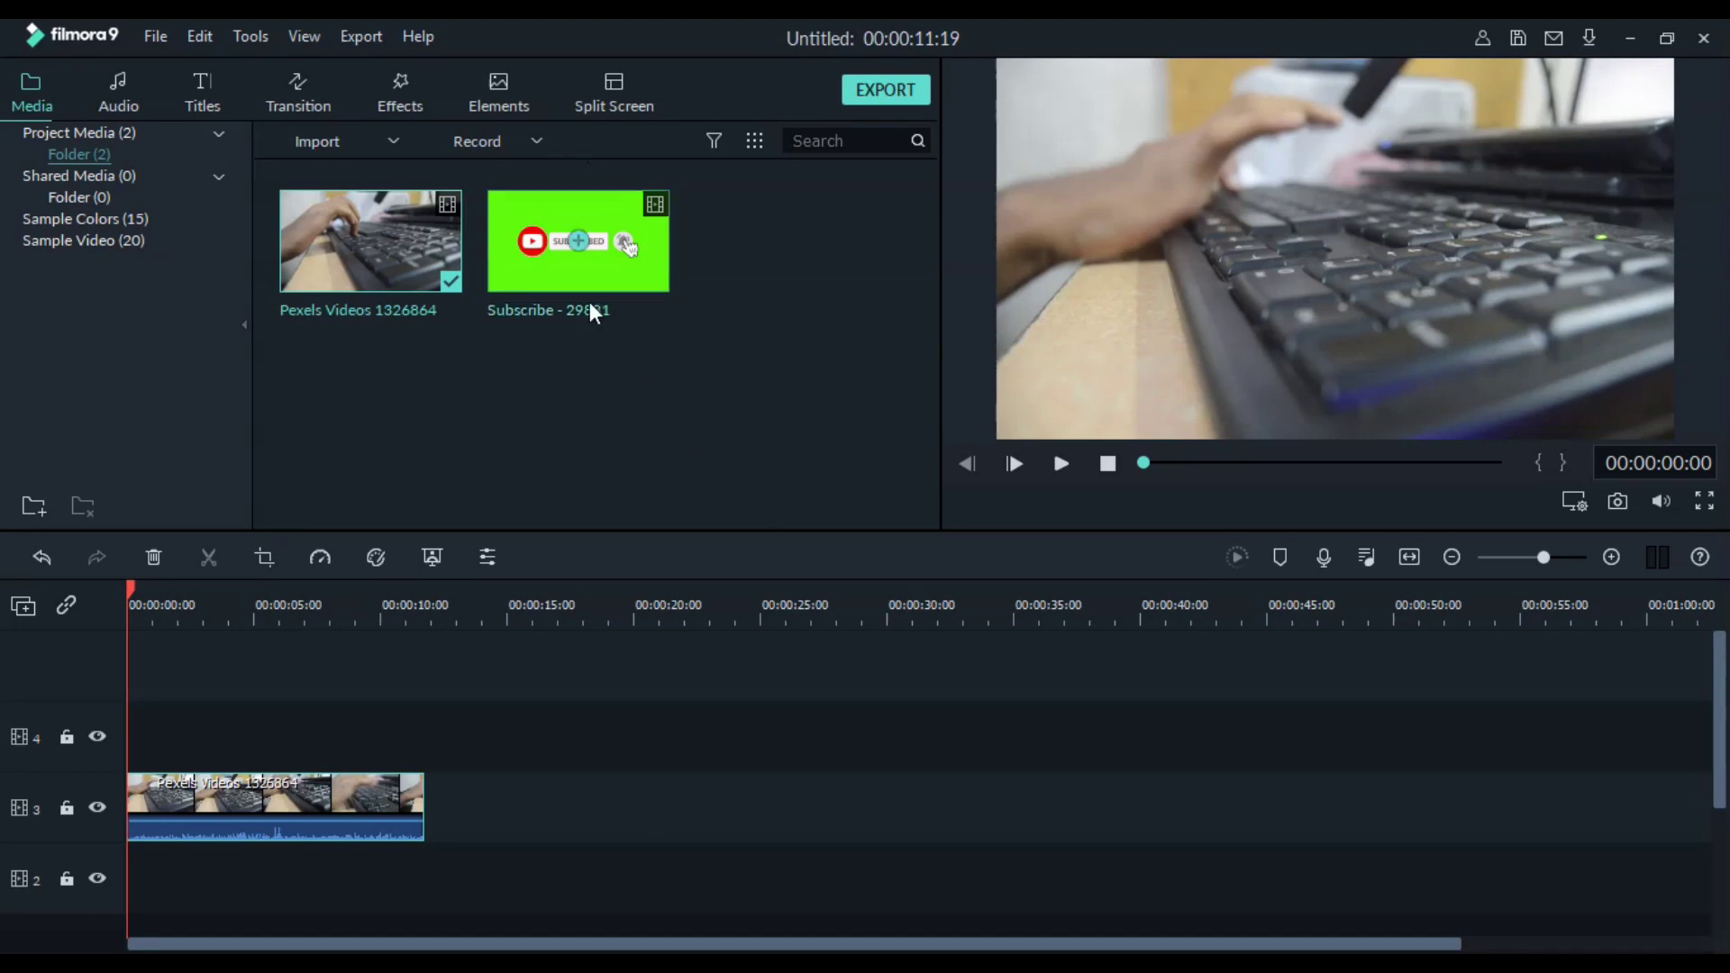
drag(617, 272, 165, 755)
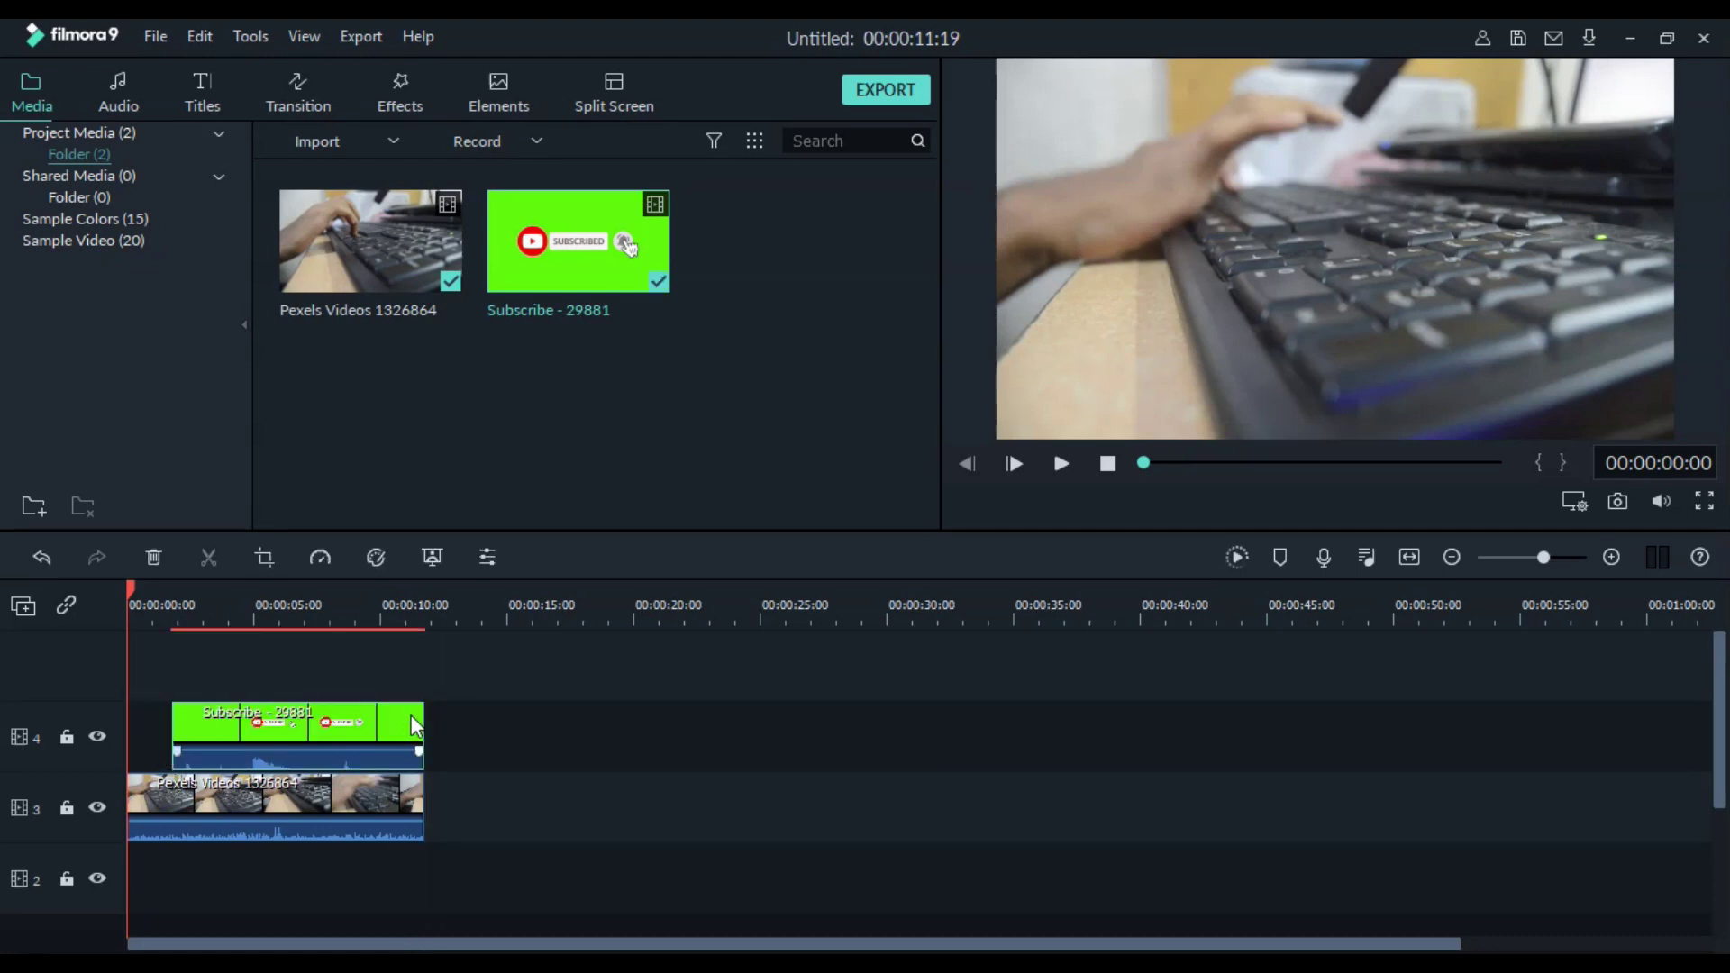
click(484, 738)
drag(311, 760, 249, 739)
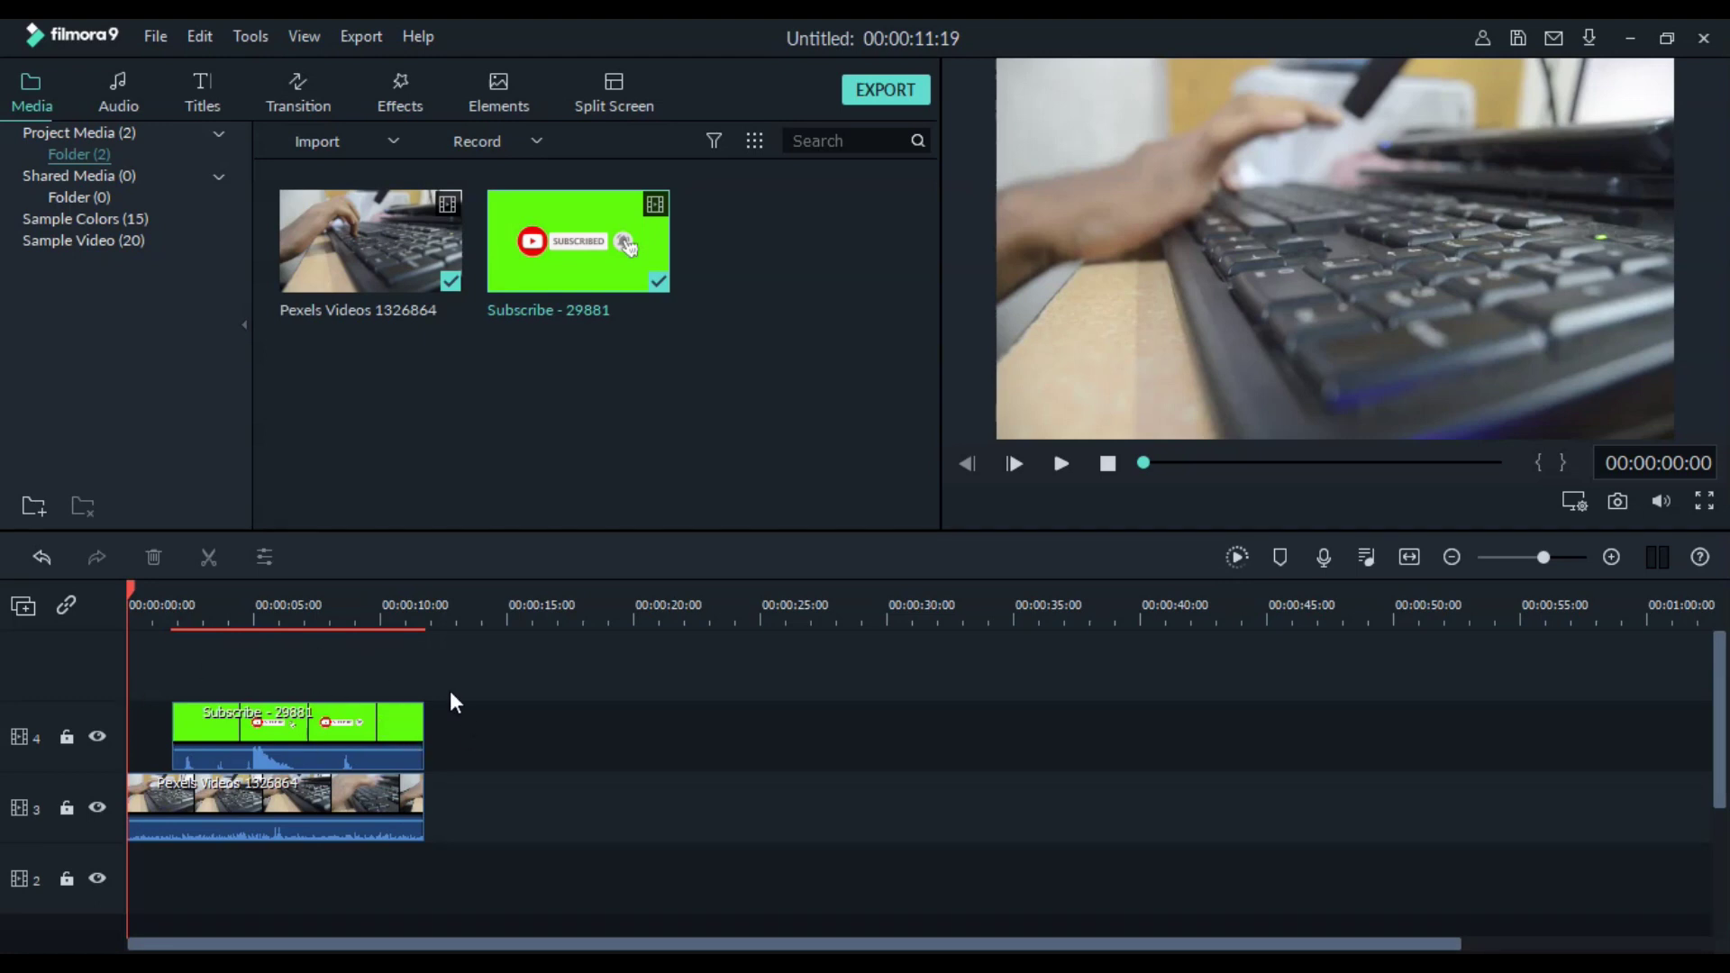
click(353, 728)
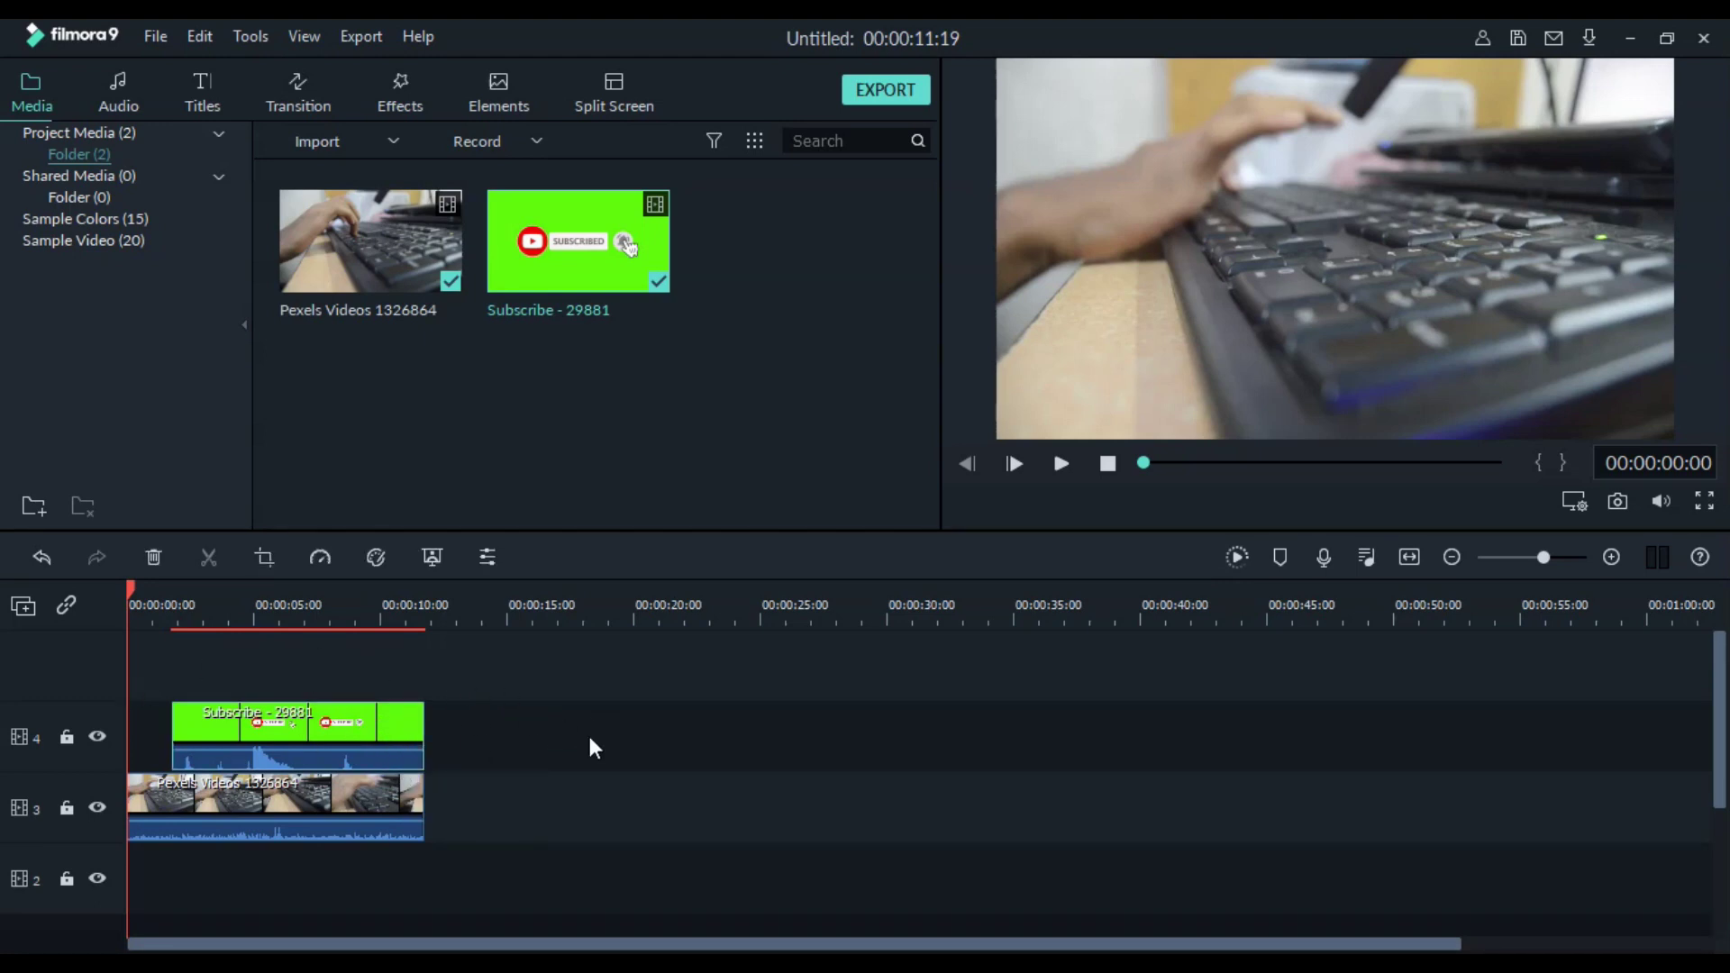
click(568, 754)
key(space)
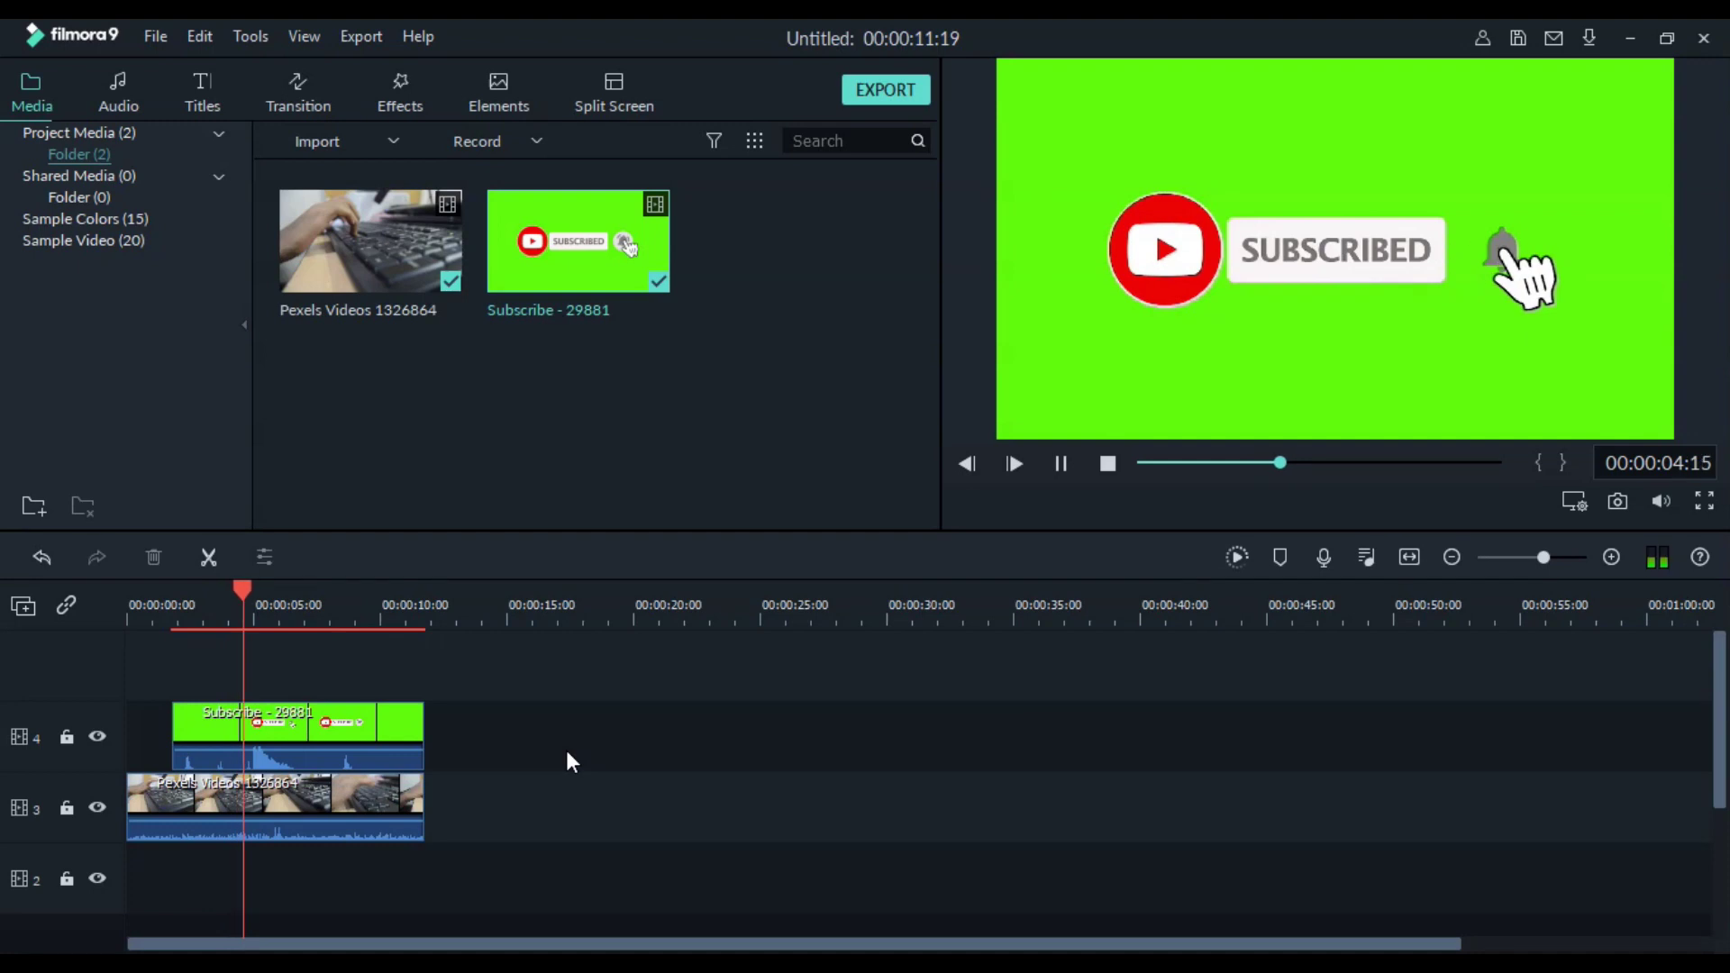
key(space)
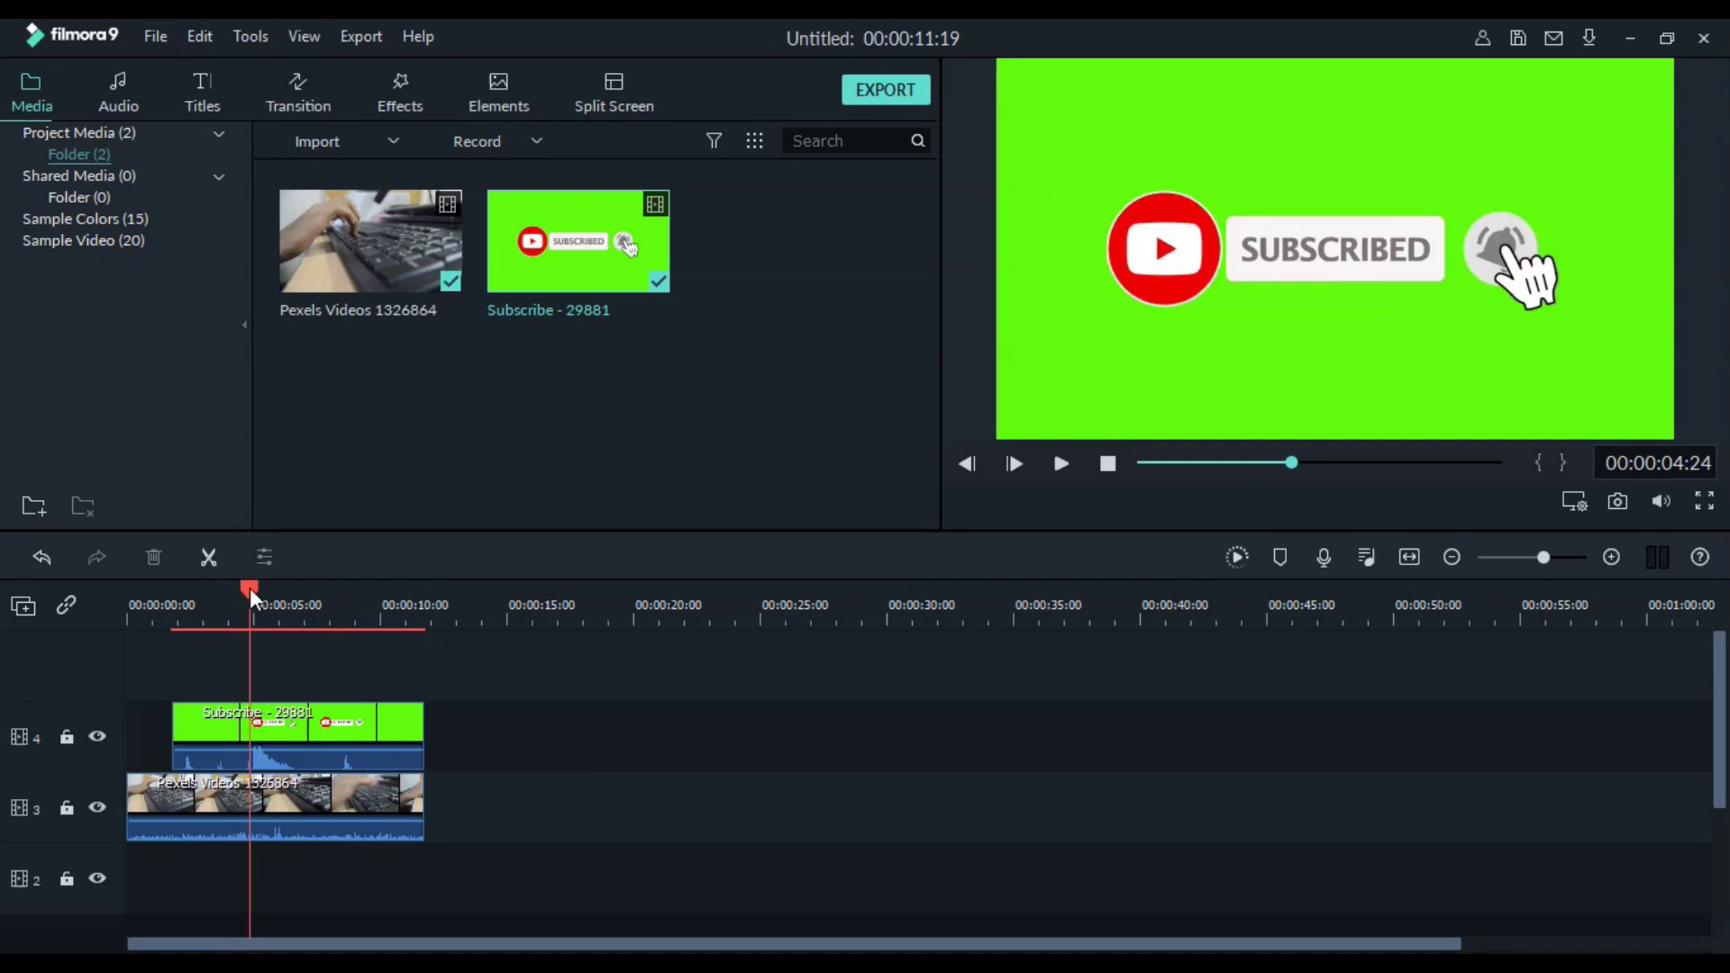
drag(251, 593, 104, 597)
click(242, 725)
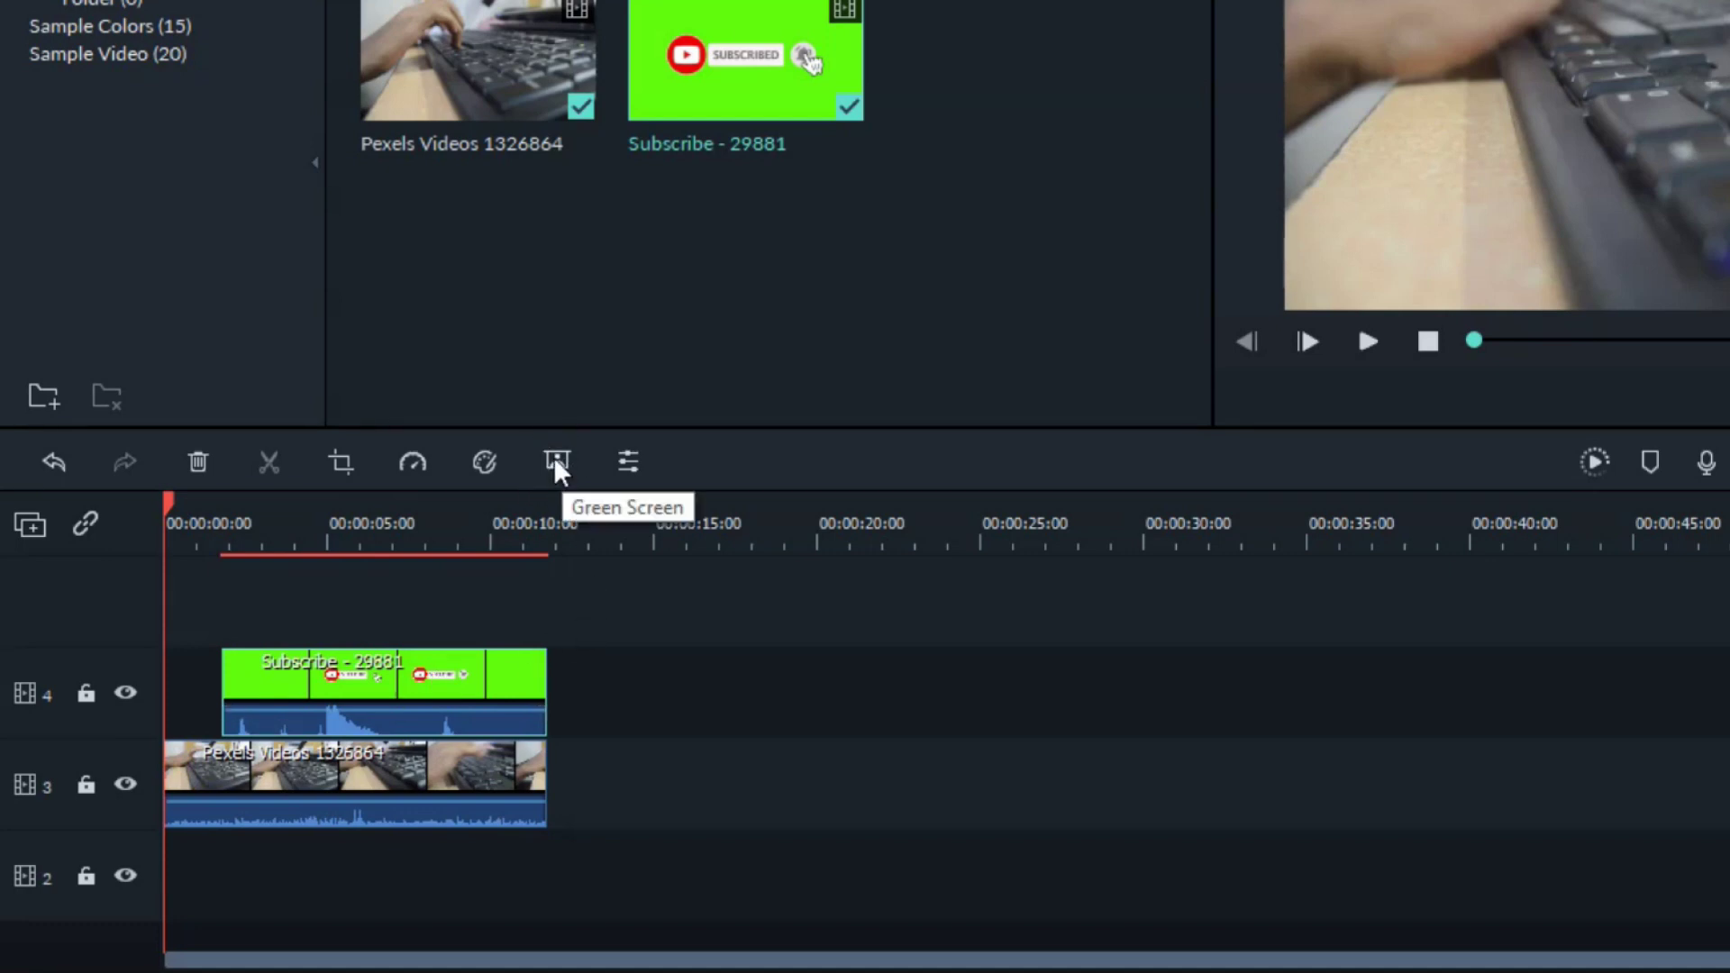
- Enable Green Screen on the Subscribe clip and eyedropper its green background (Offset 4, Tolerance 51)
click(556, 462)
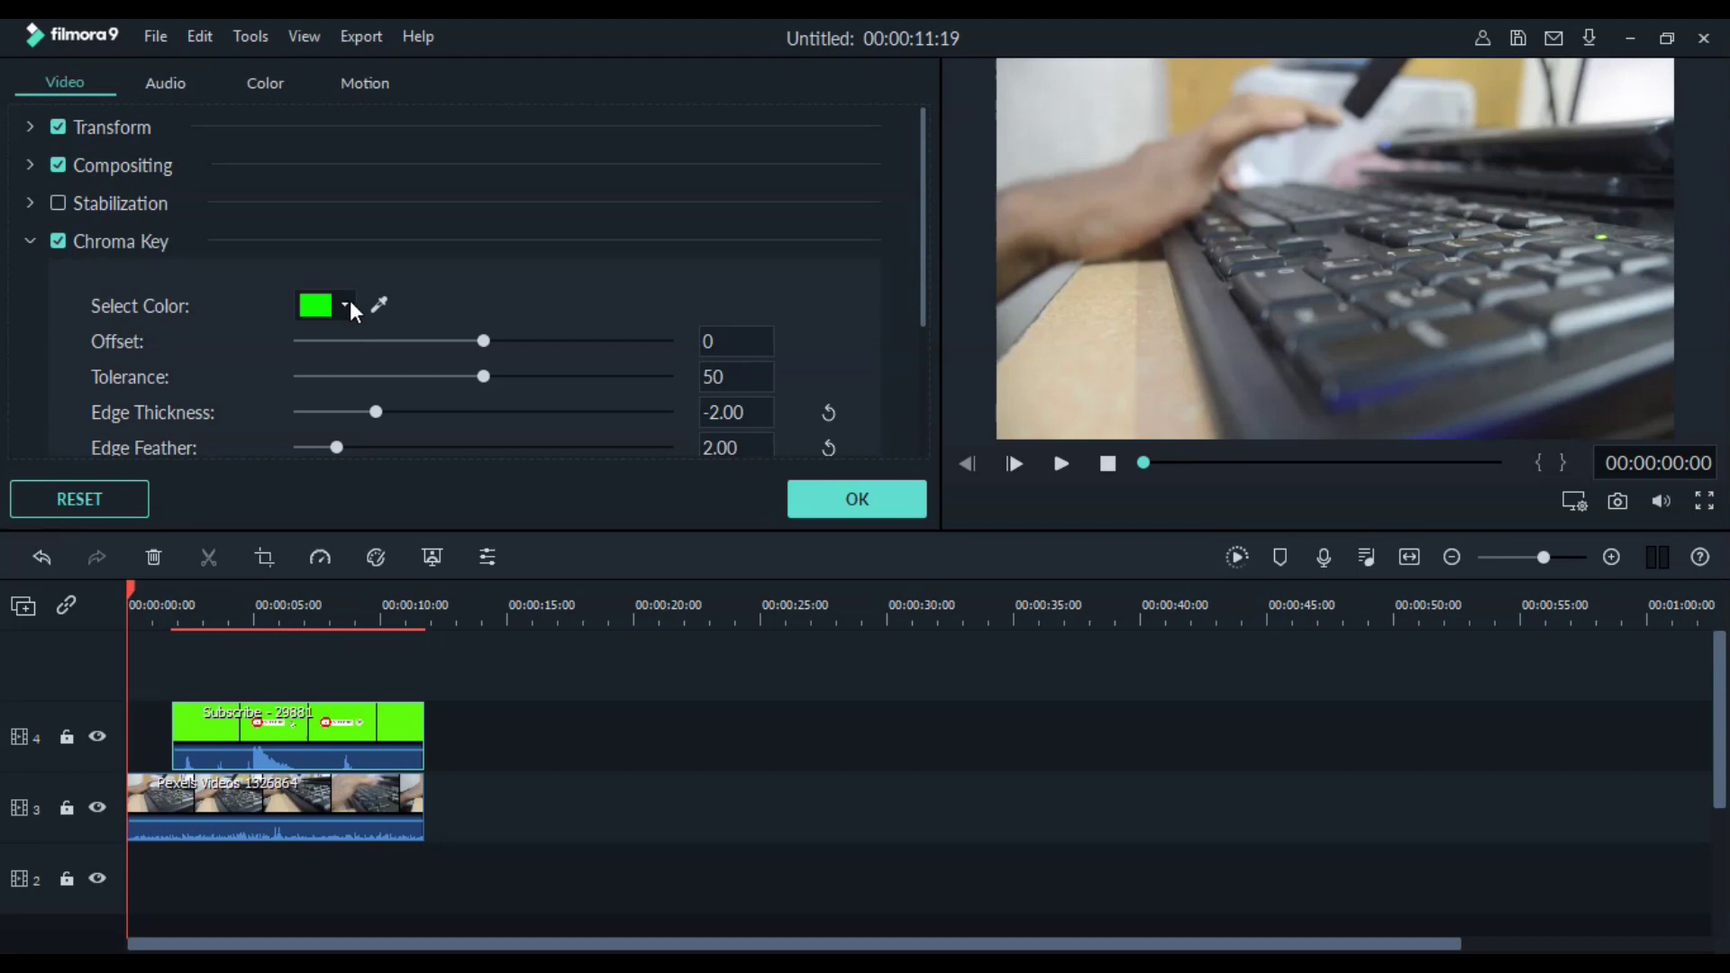
click(378, 303)
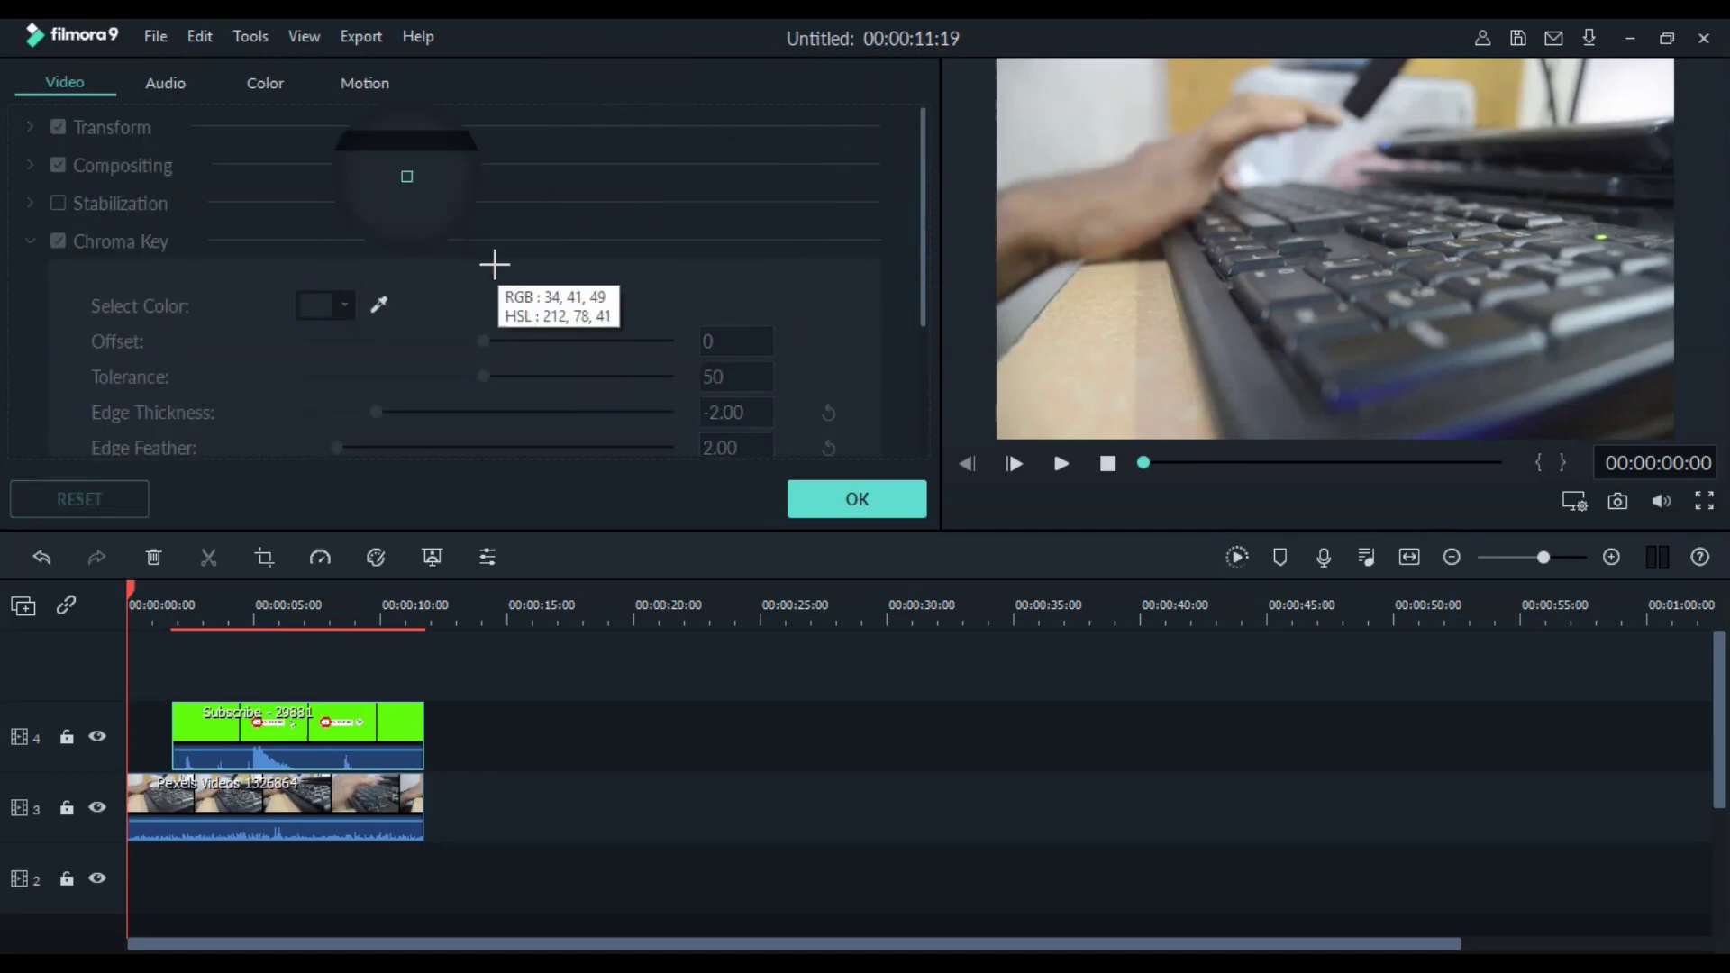
click(379, 311)
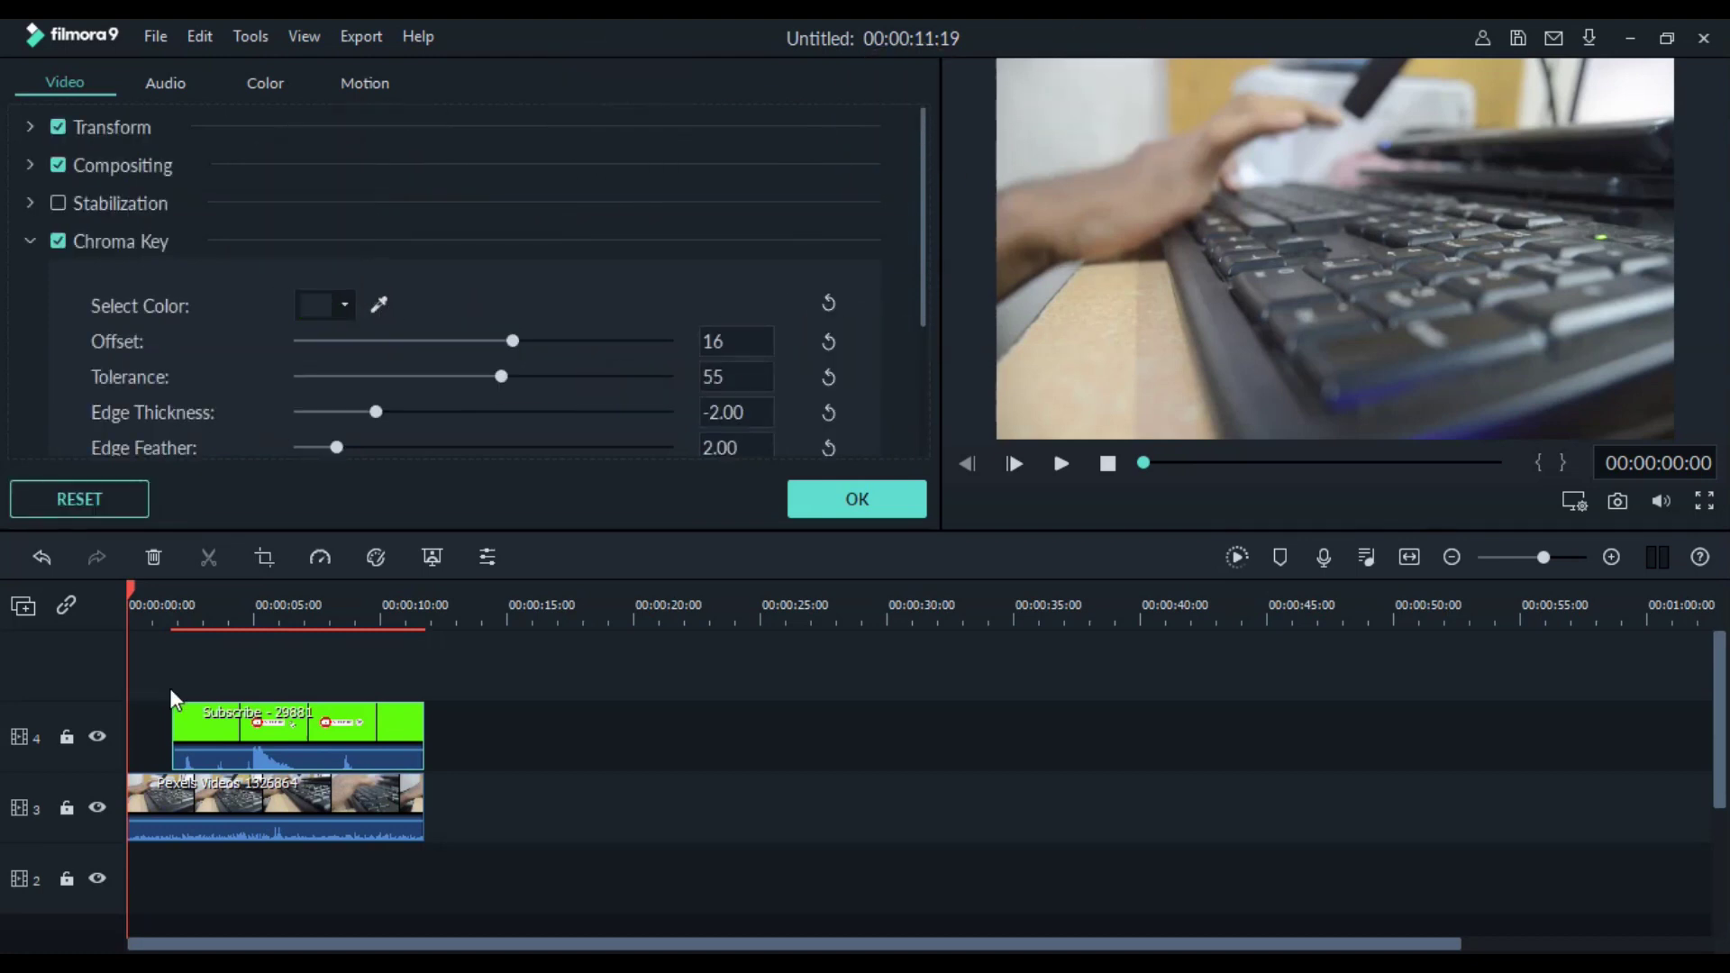
click(210, 617)
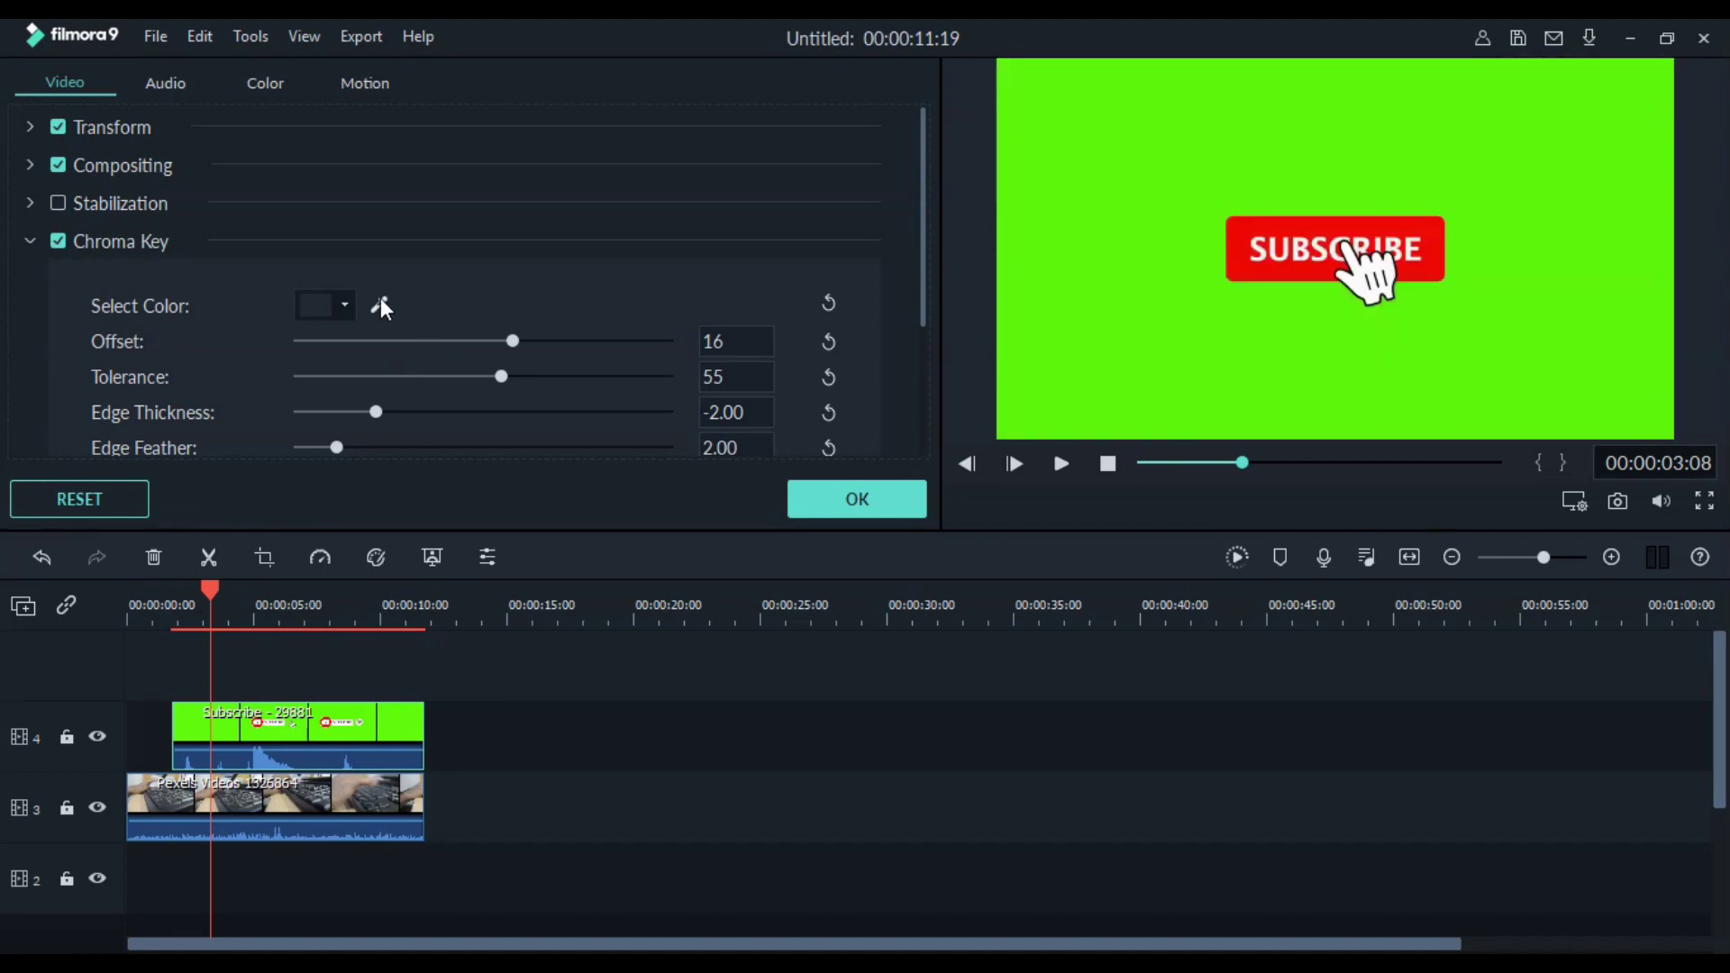
click(378, 304)
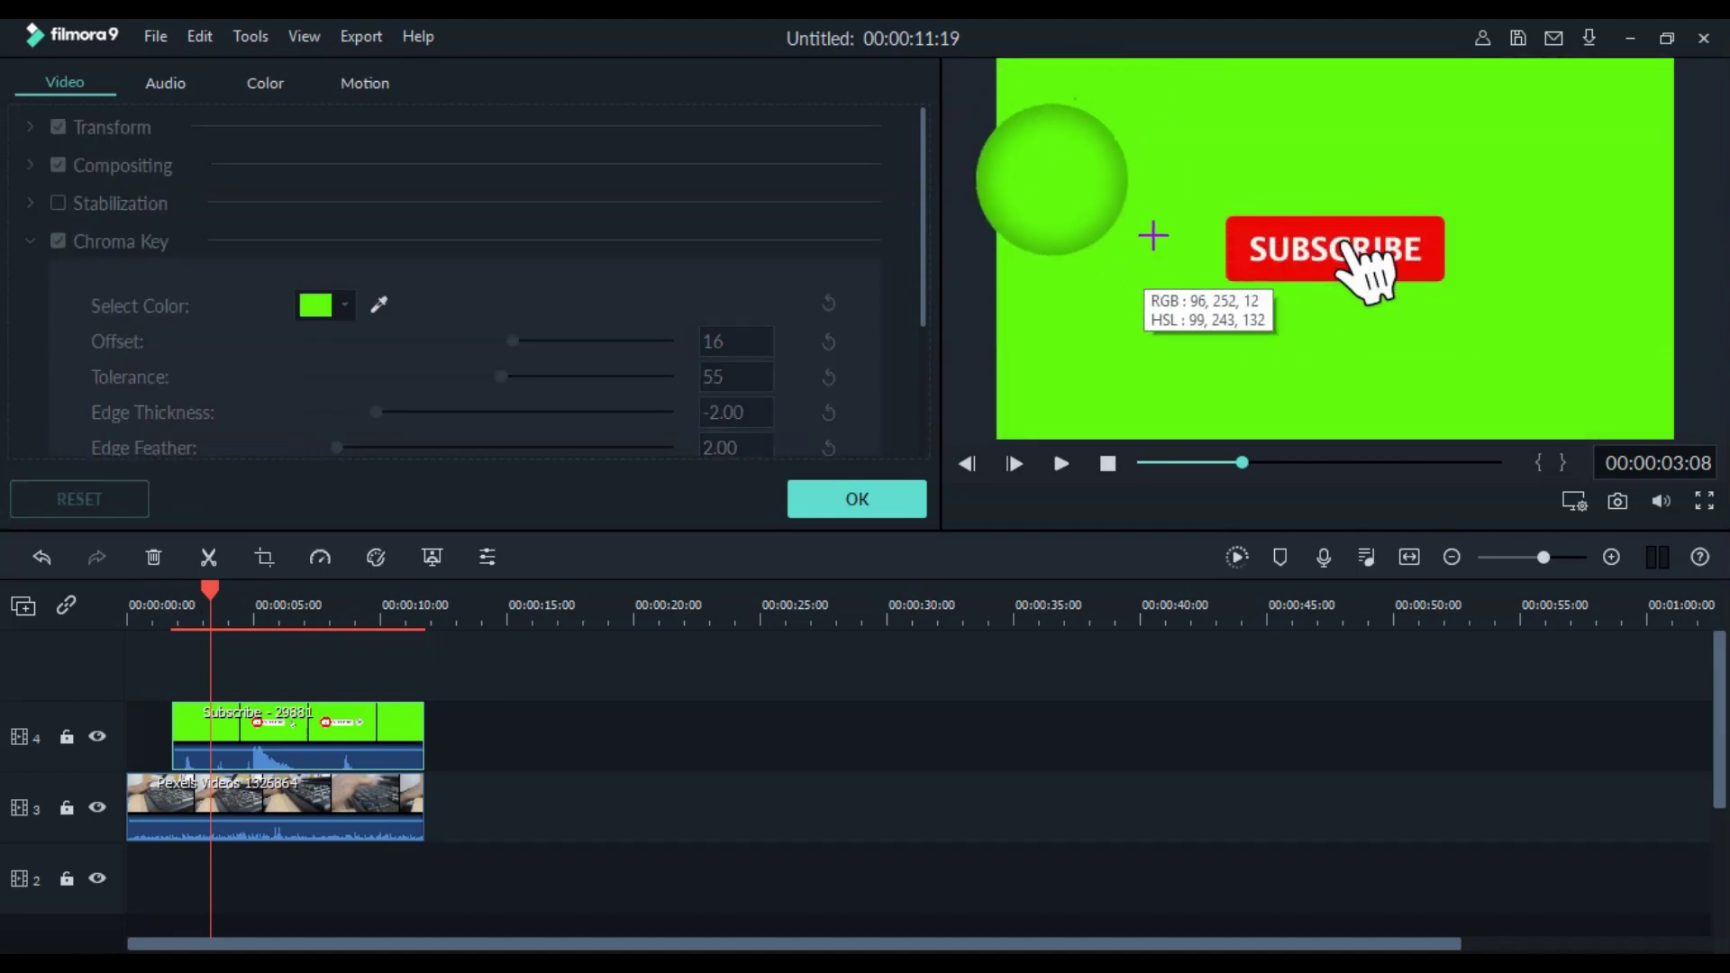
click(1090, 208)
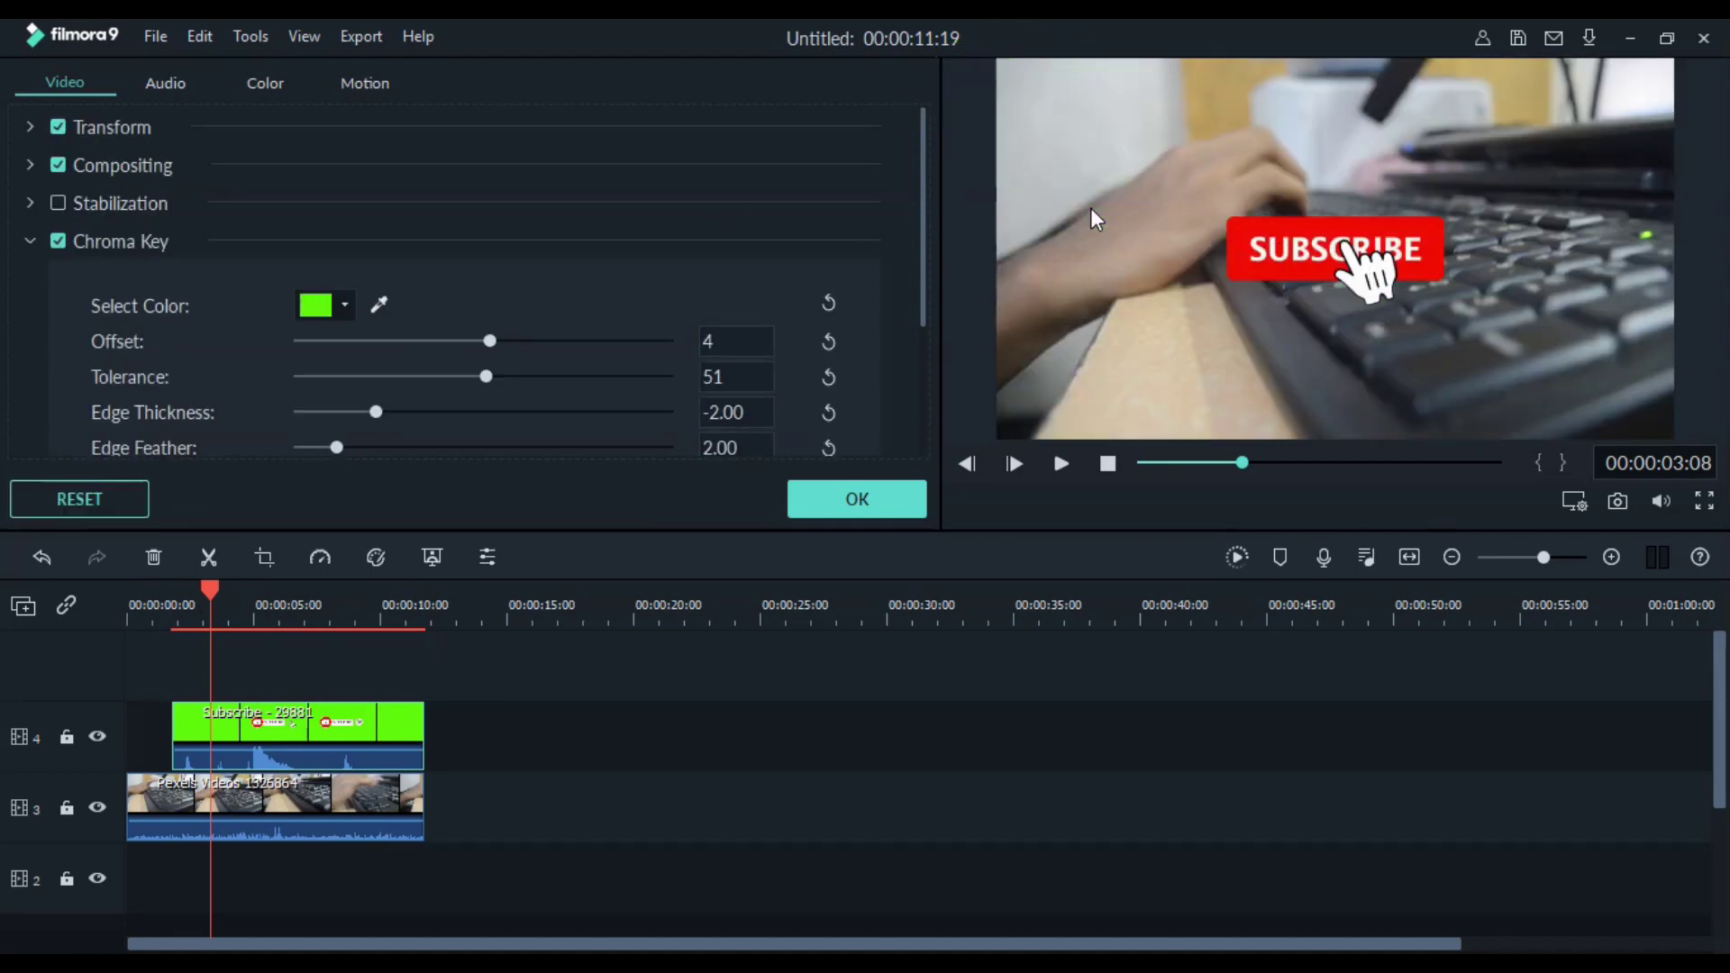
click(346, 306)
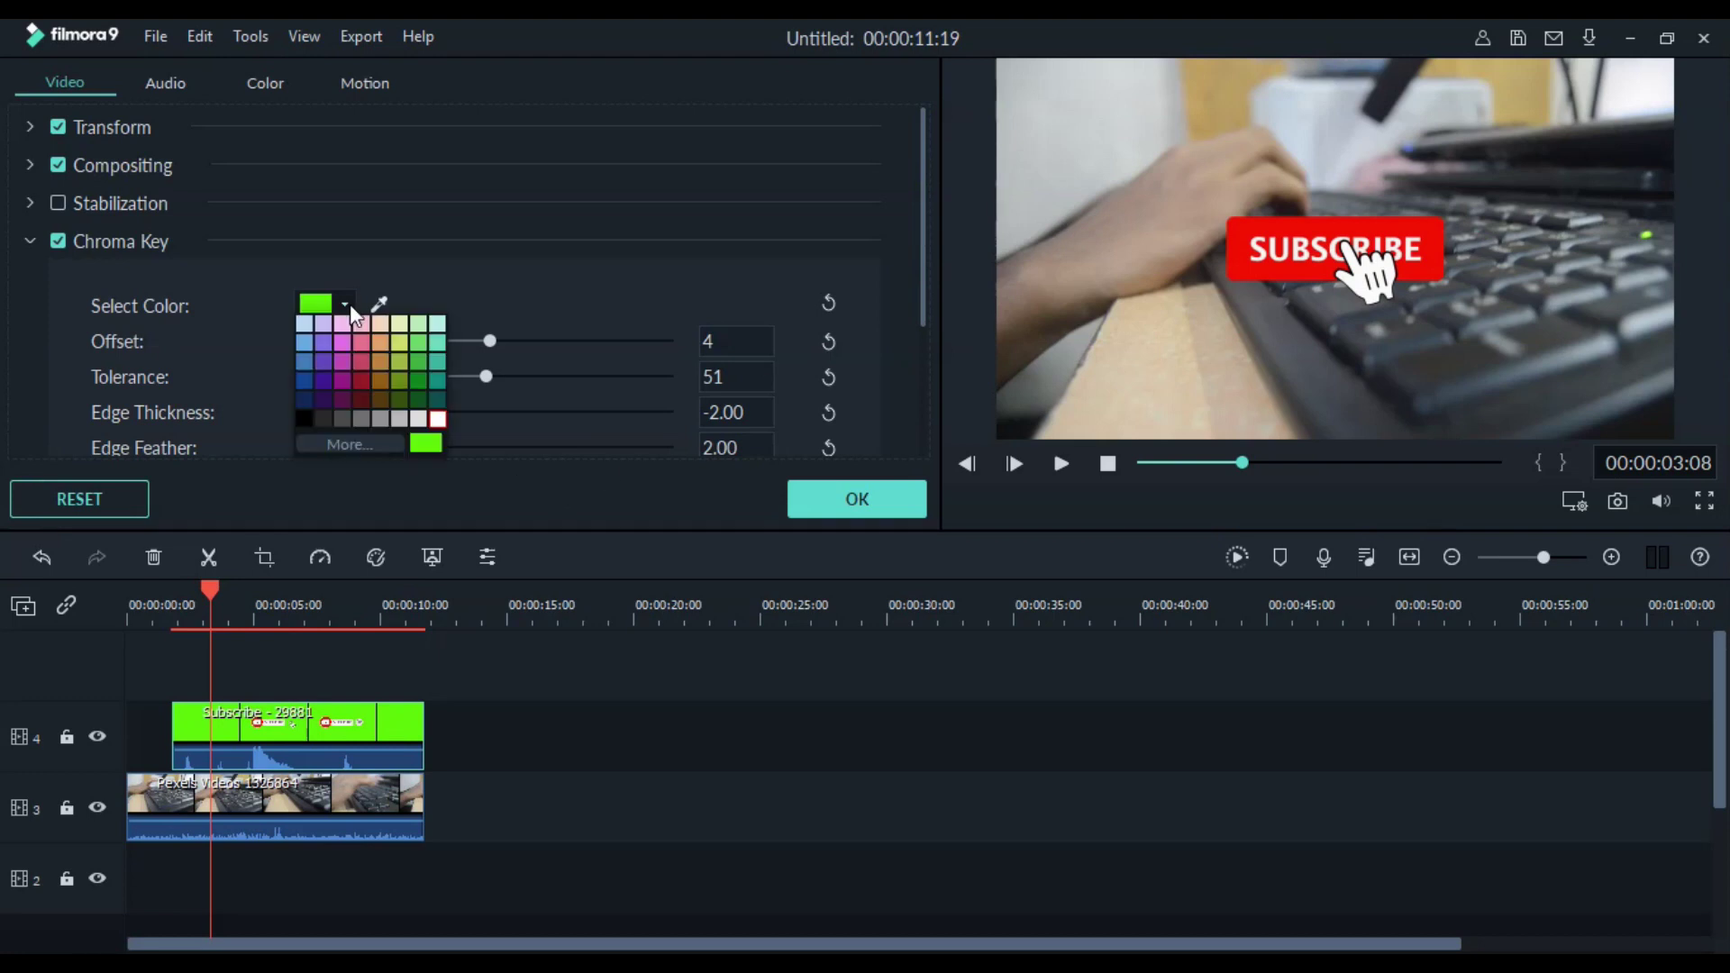
click(434, 448)
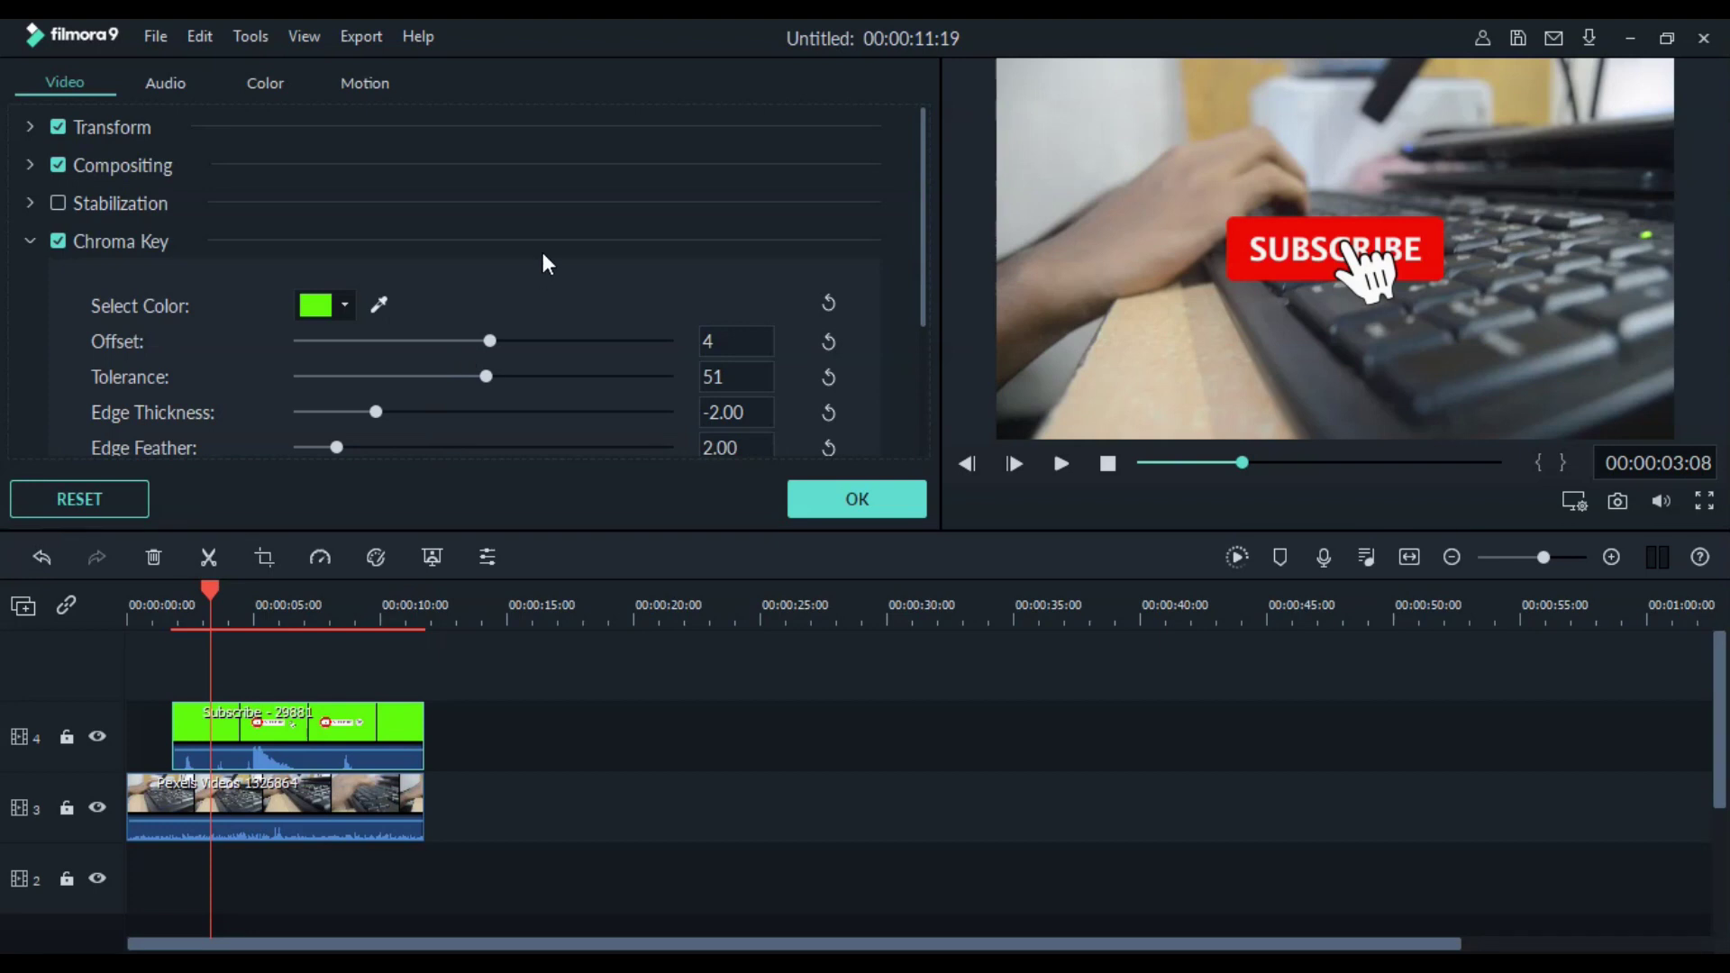
scroll(546, 270, down, 1)
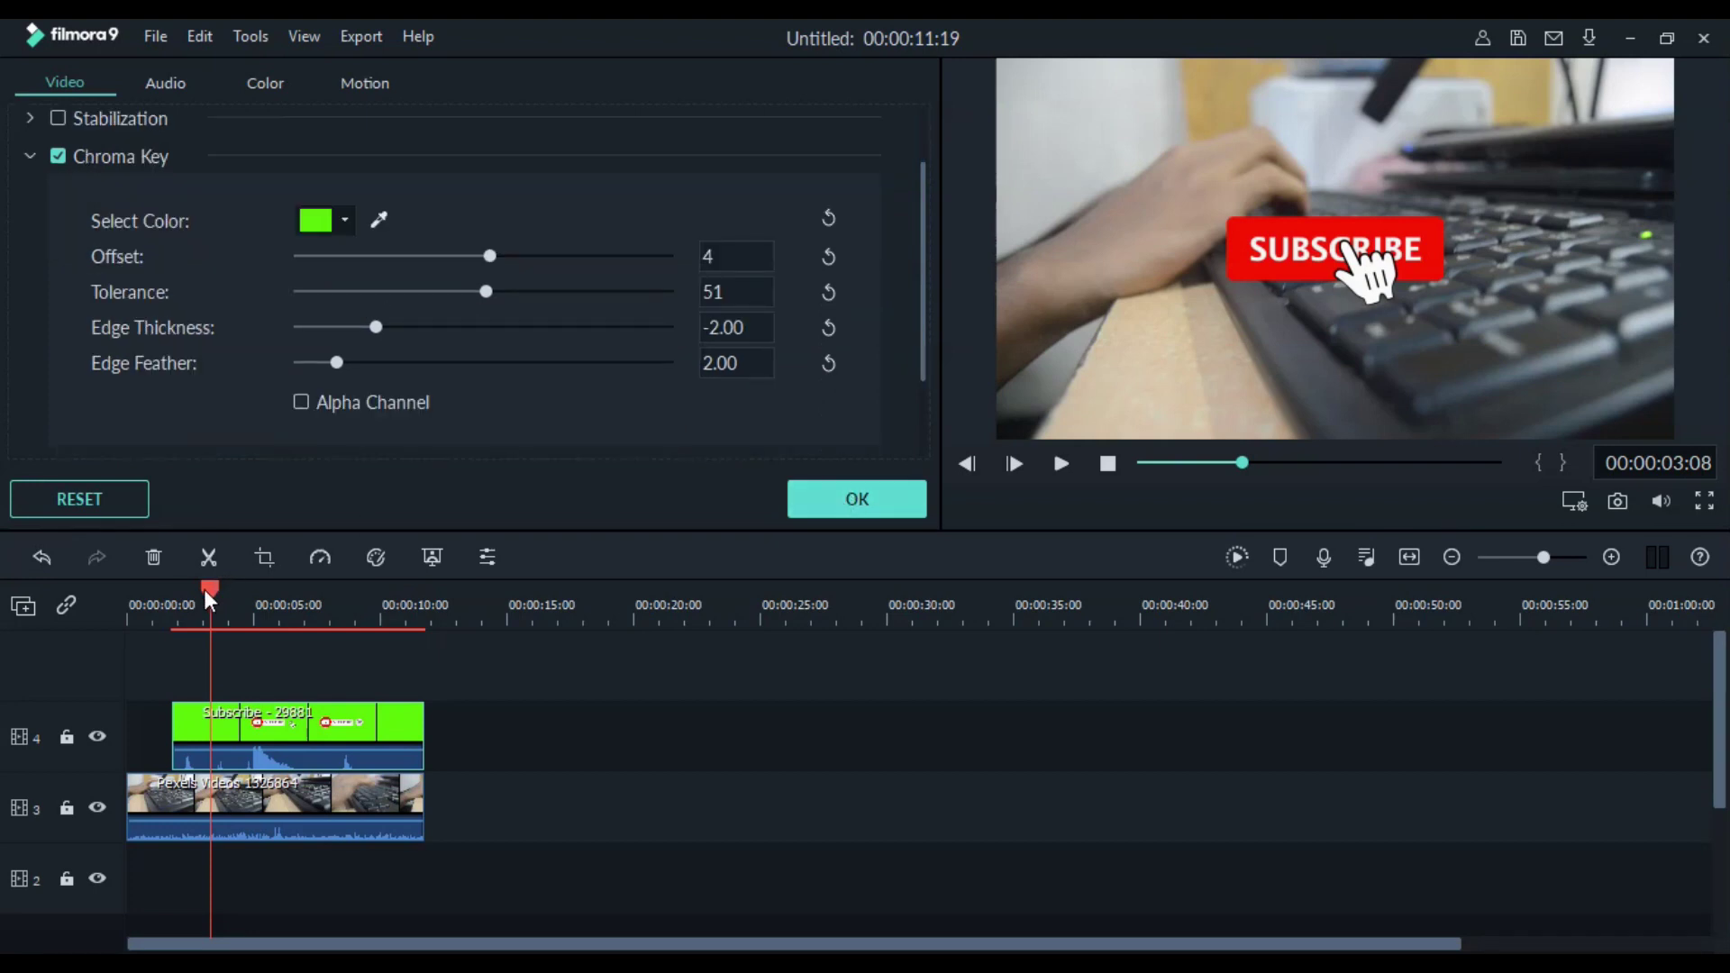
drag(210, 599, 168, 599)
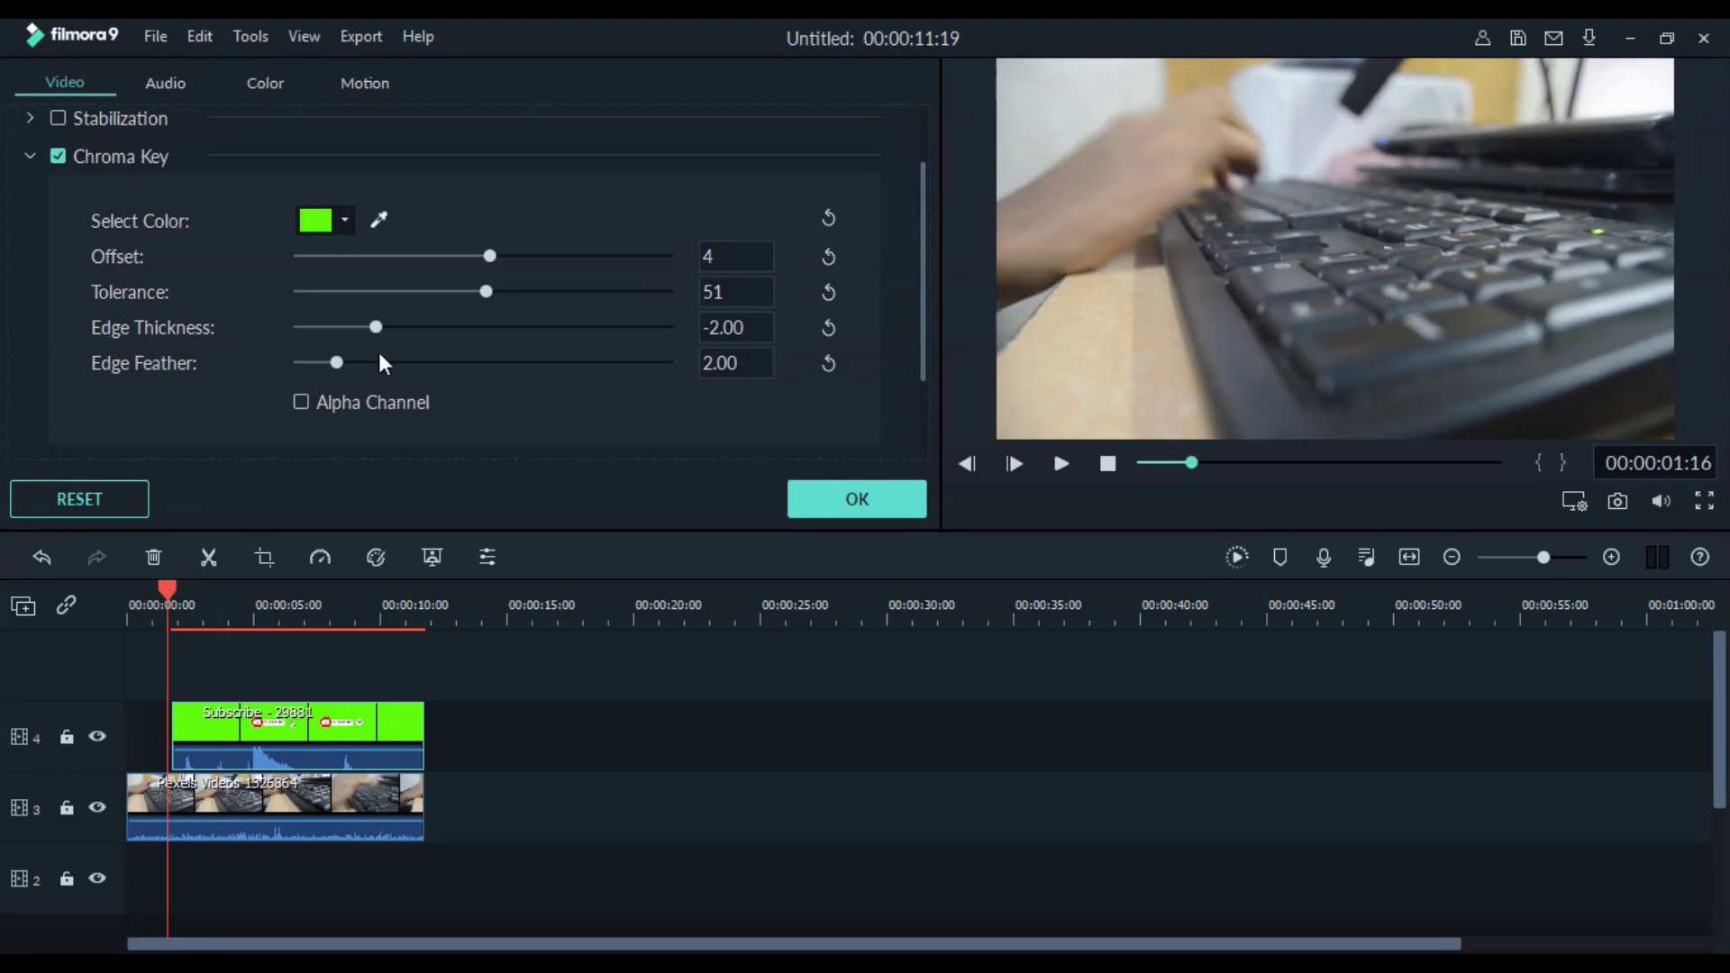
- Apply the chroma key and play the keyed composite from the start to check it
click(816, 510)
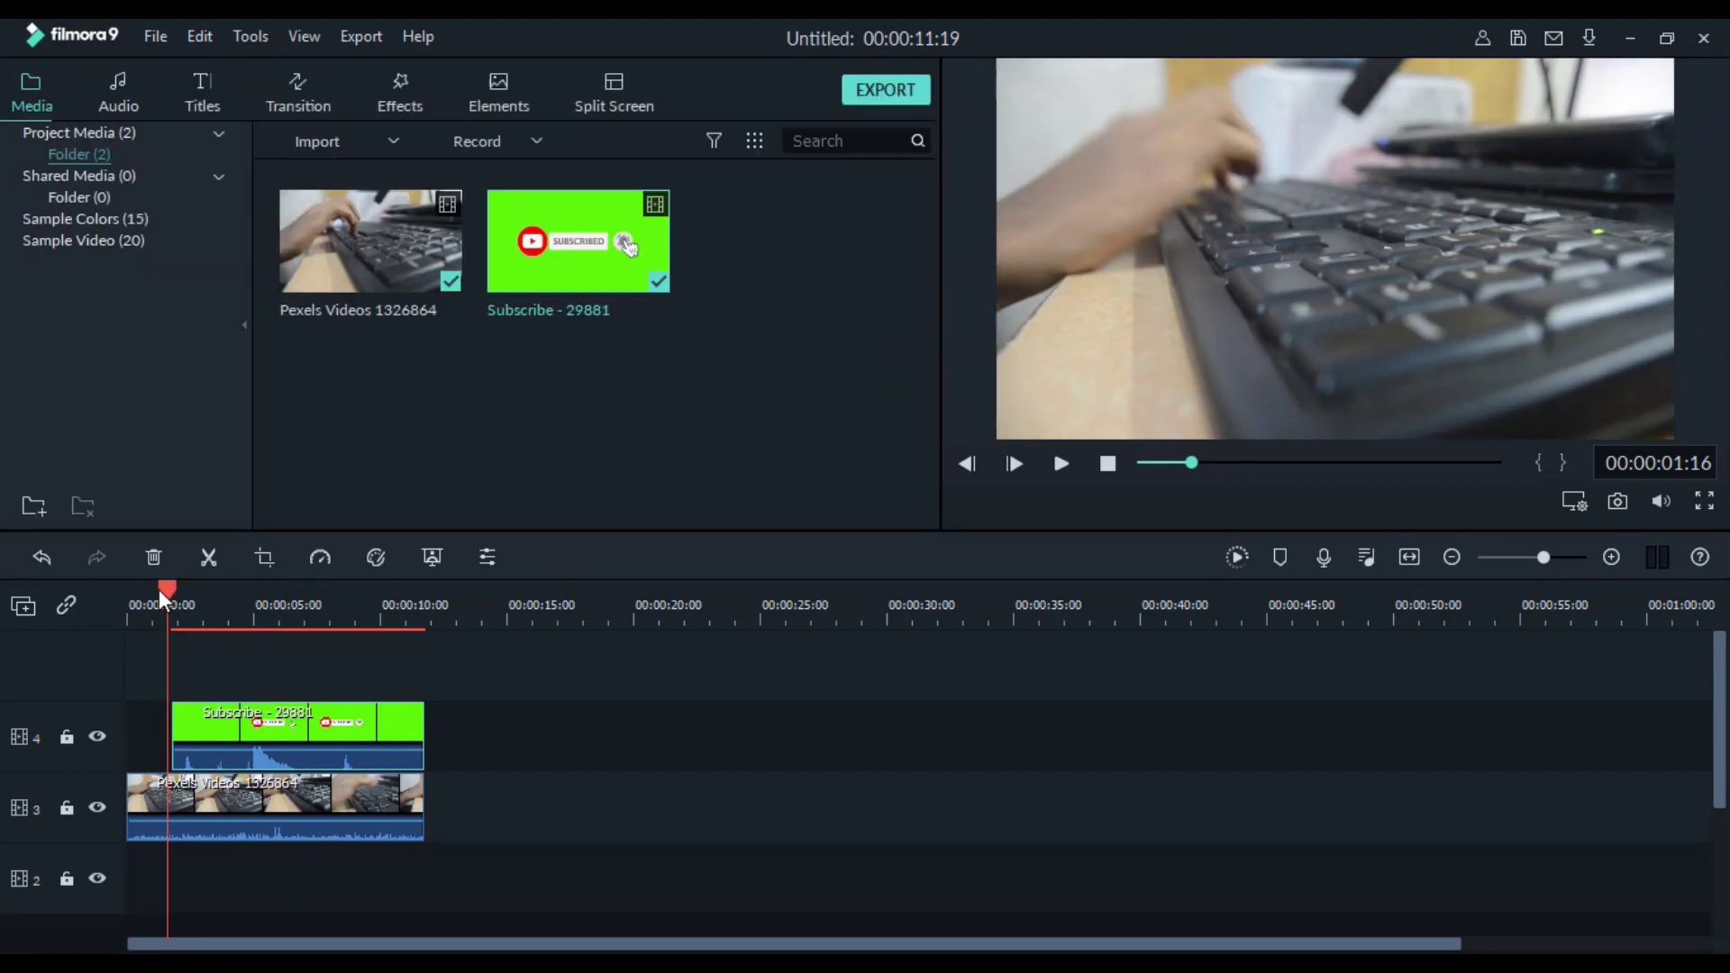
drag(162, 597, 127, 599)
key(space)
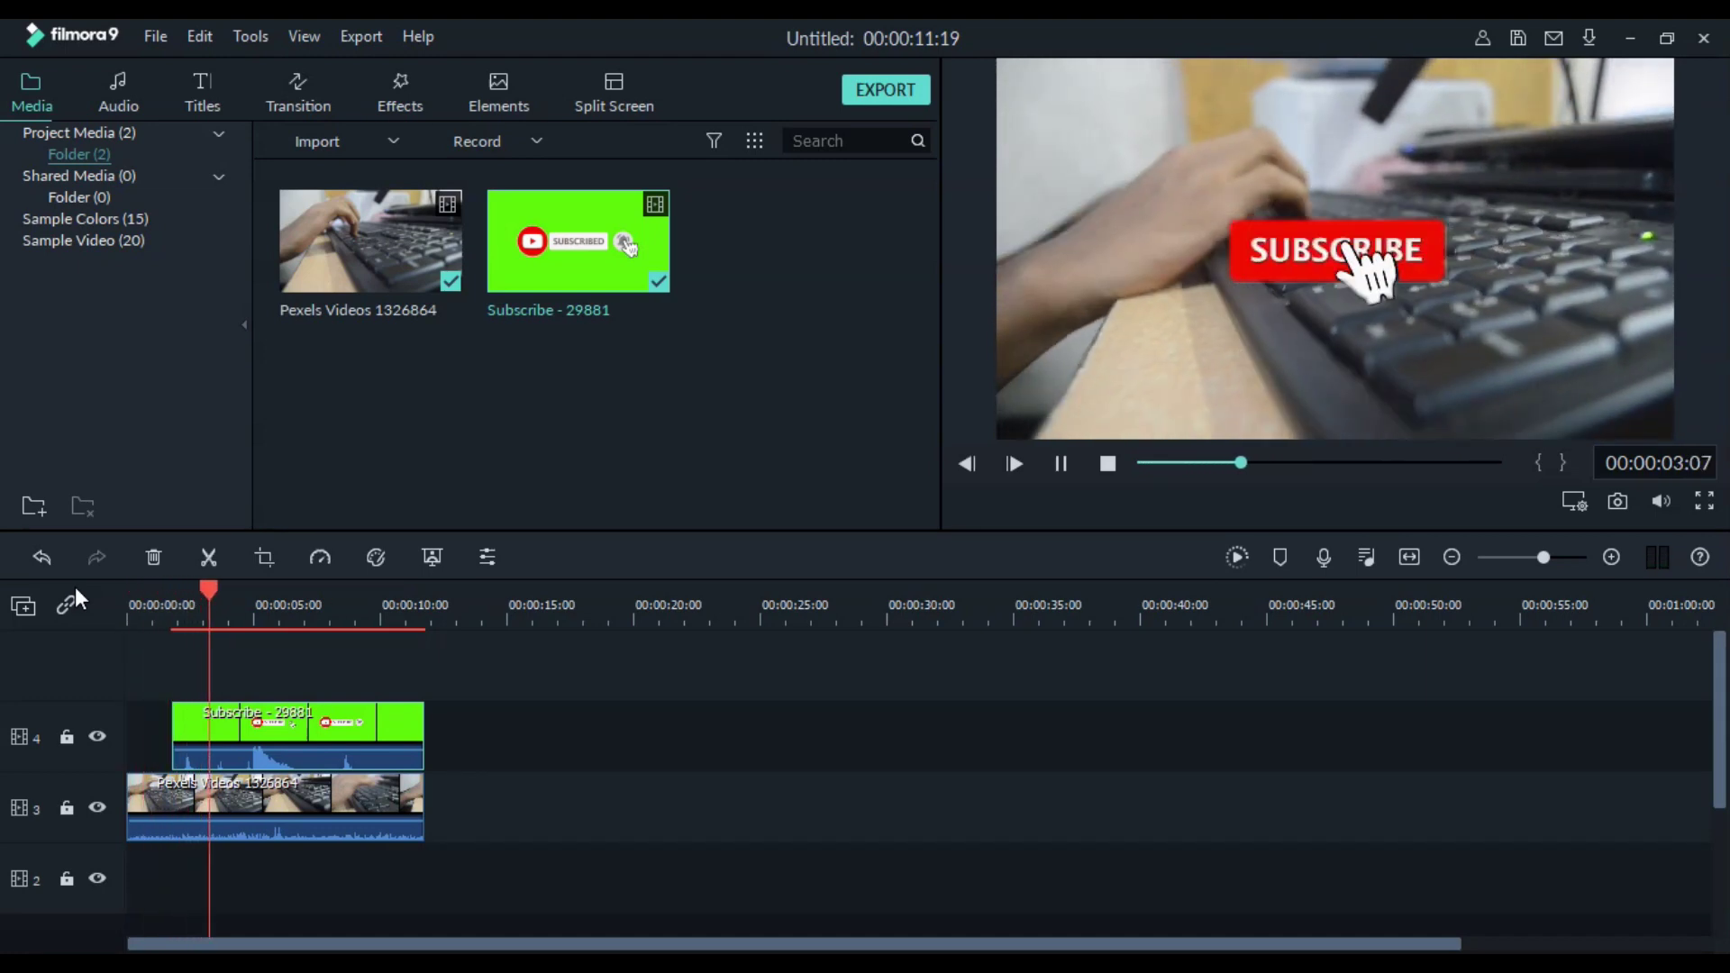
key(space)
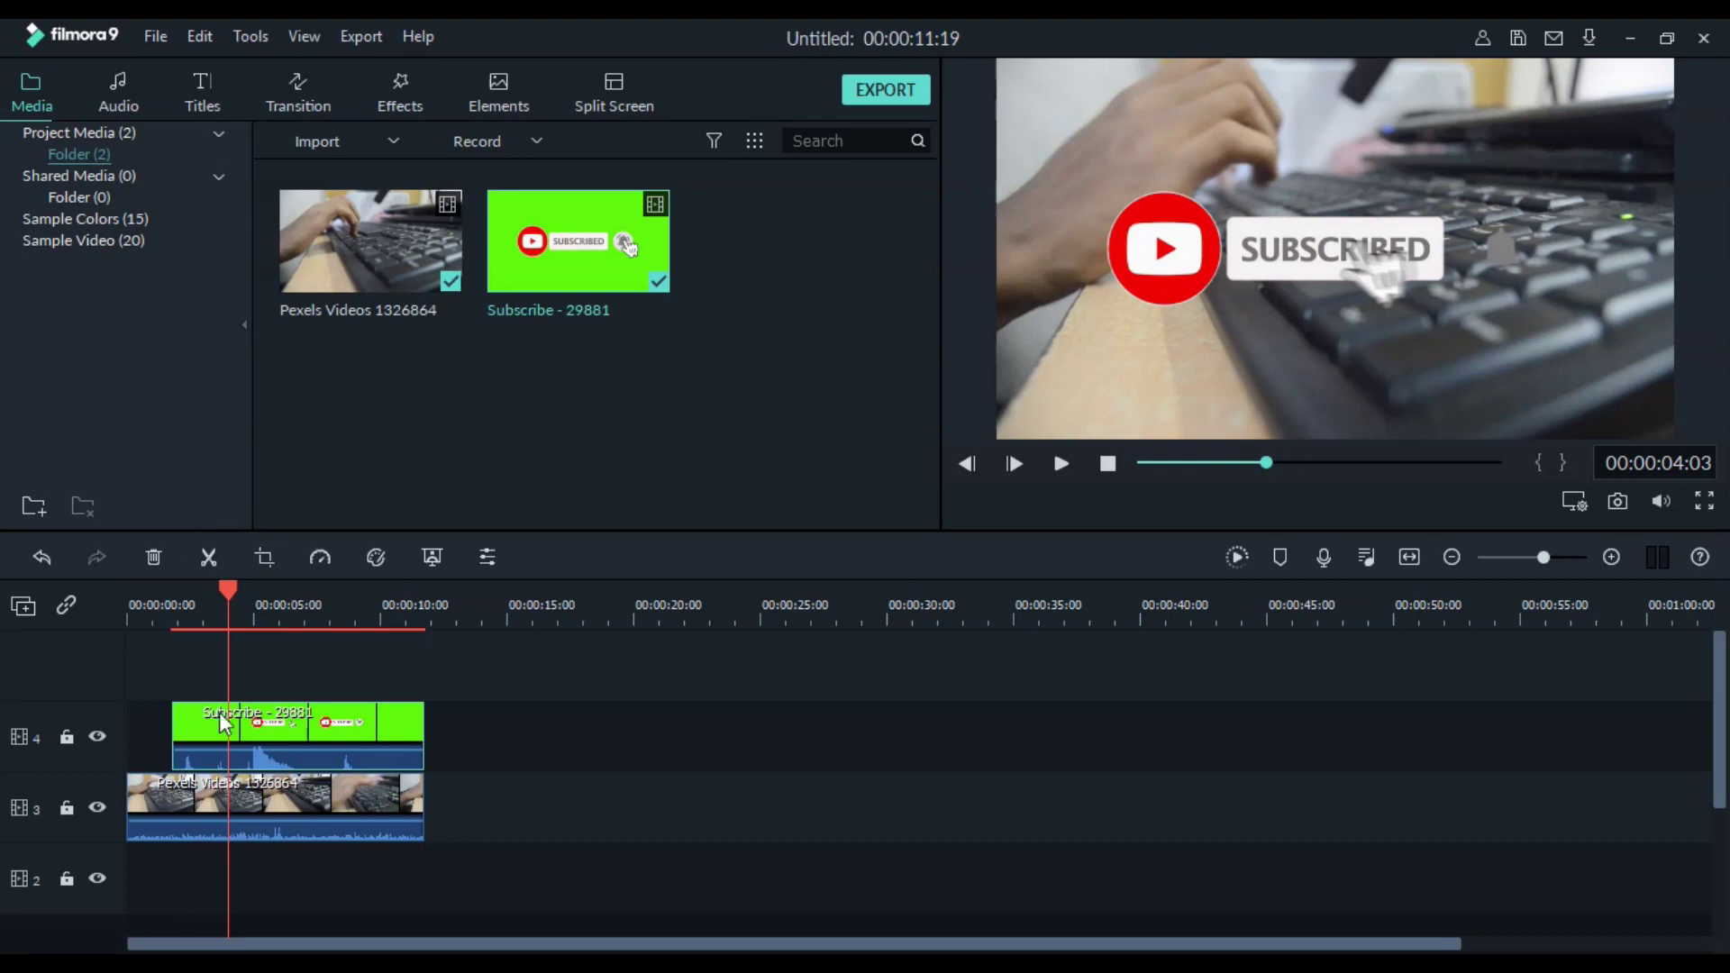
- Shrink the Subscribe overlay and reposition it toward the lower middle of the frame
double_click(1215, 342)
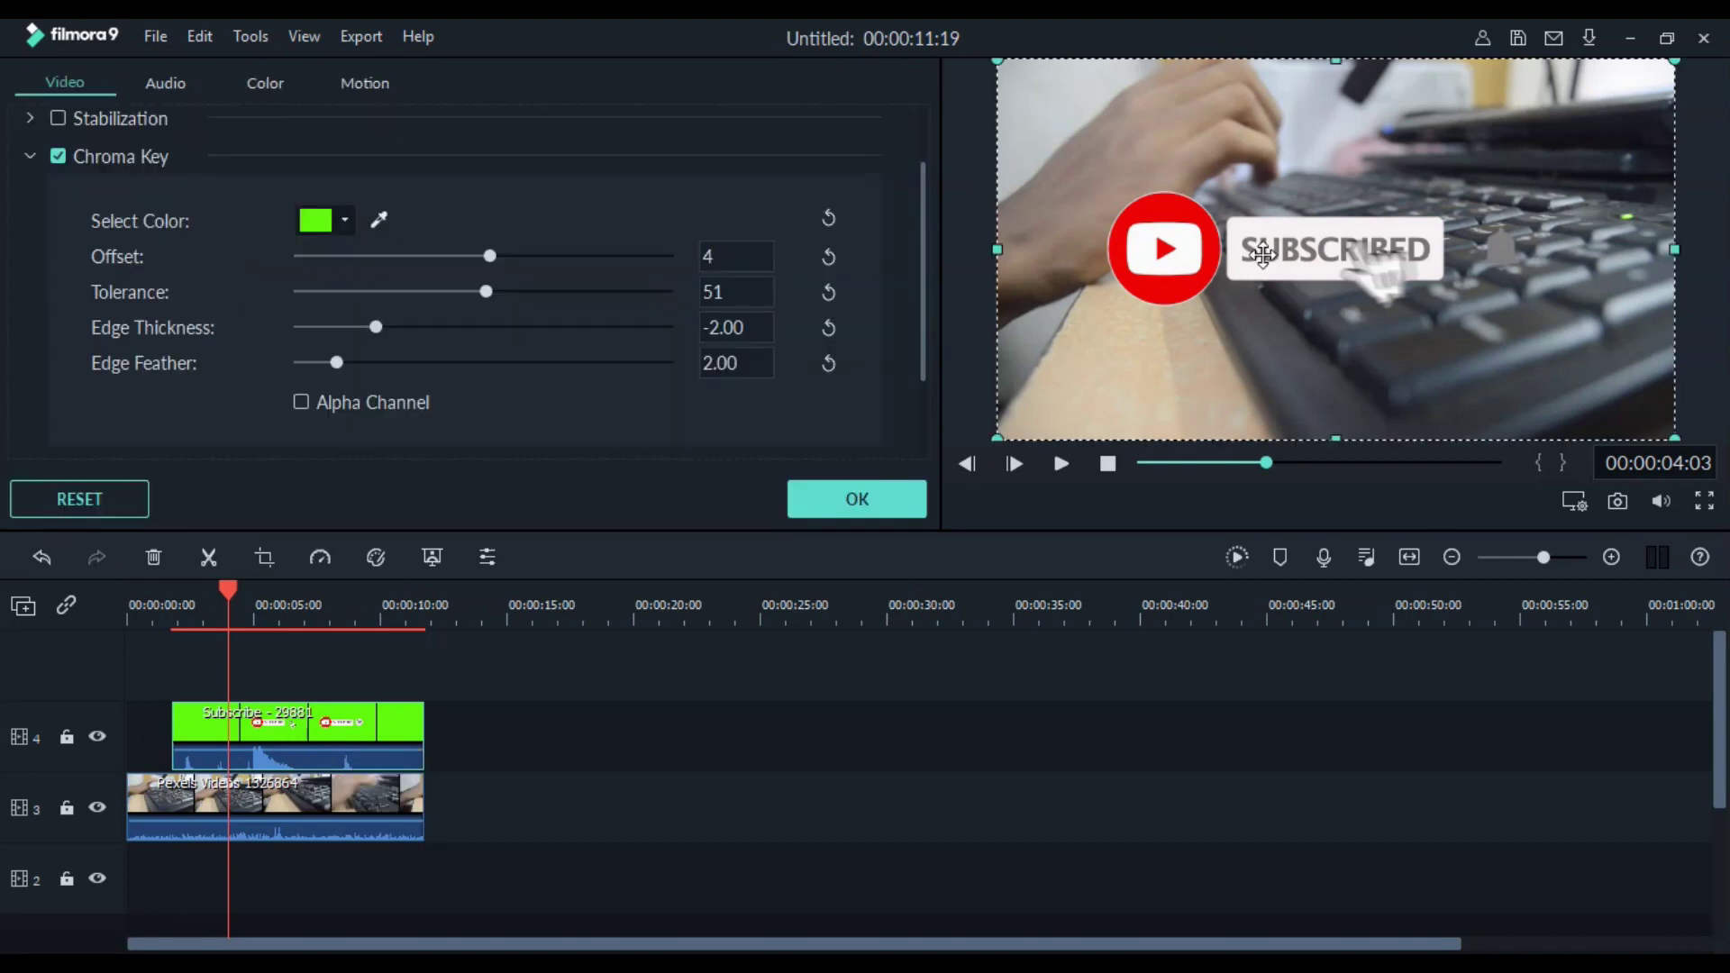
drag(1263, 255, 1307, 356)
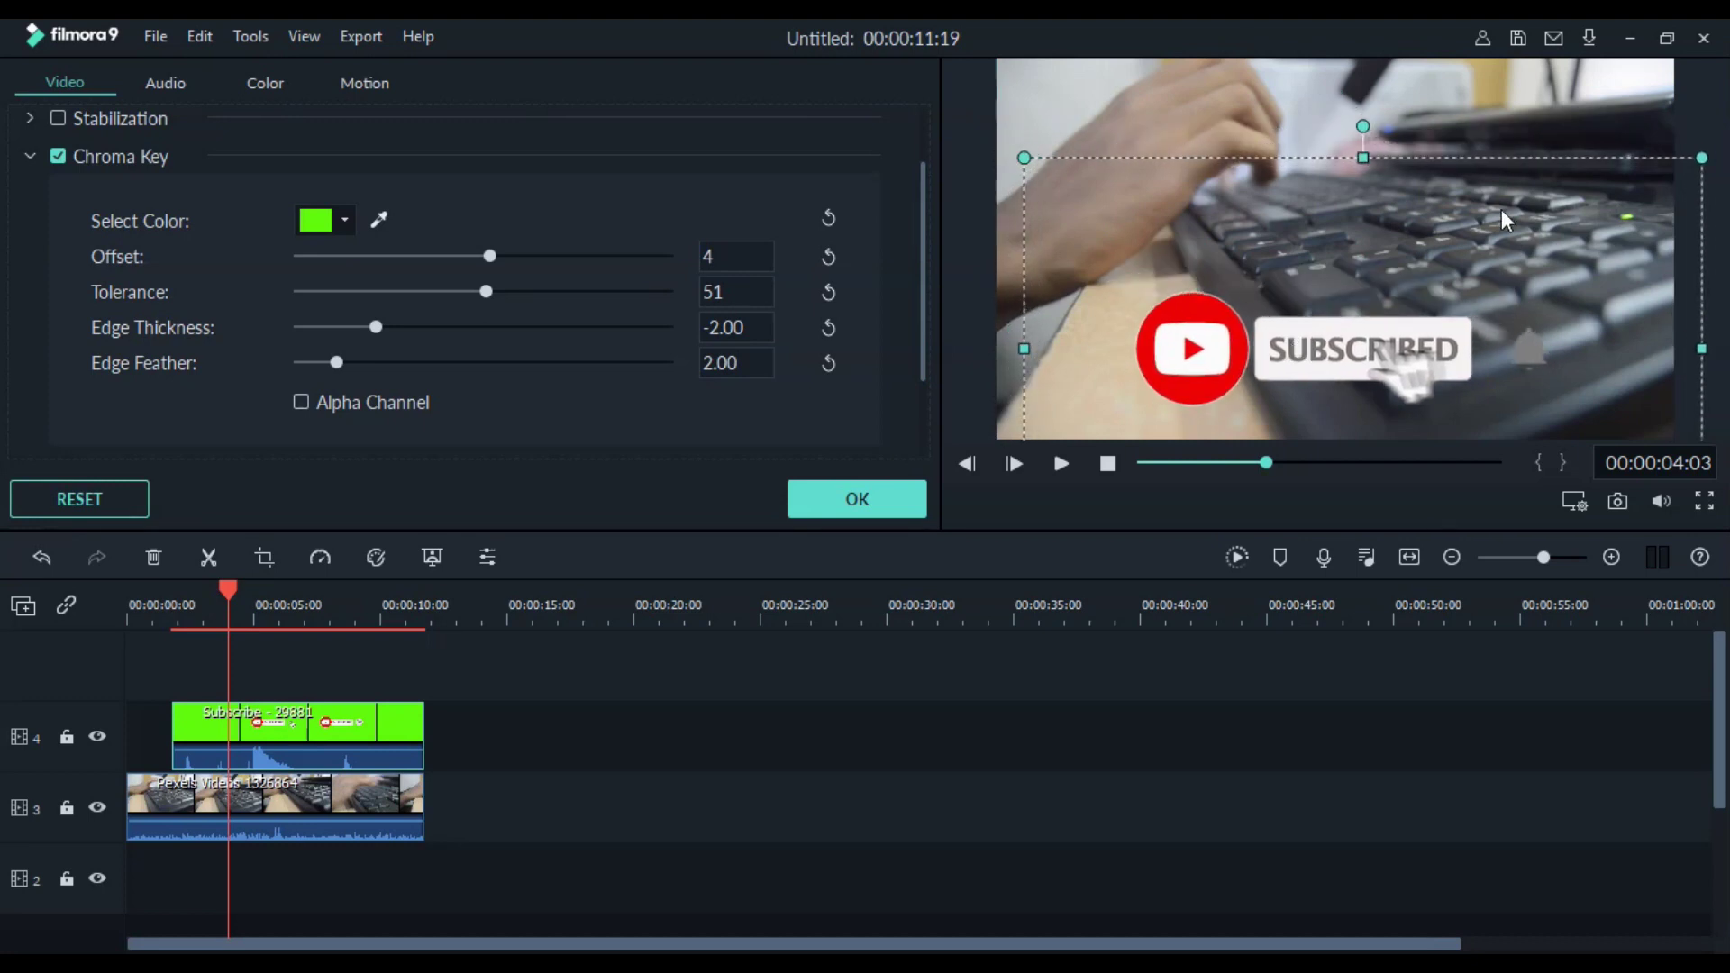
drag(1701, 159, 1513, 266)
drag(1372, 359, 1430, 308)
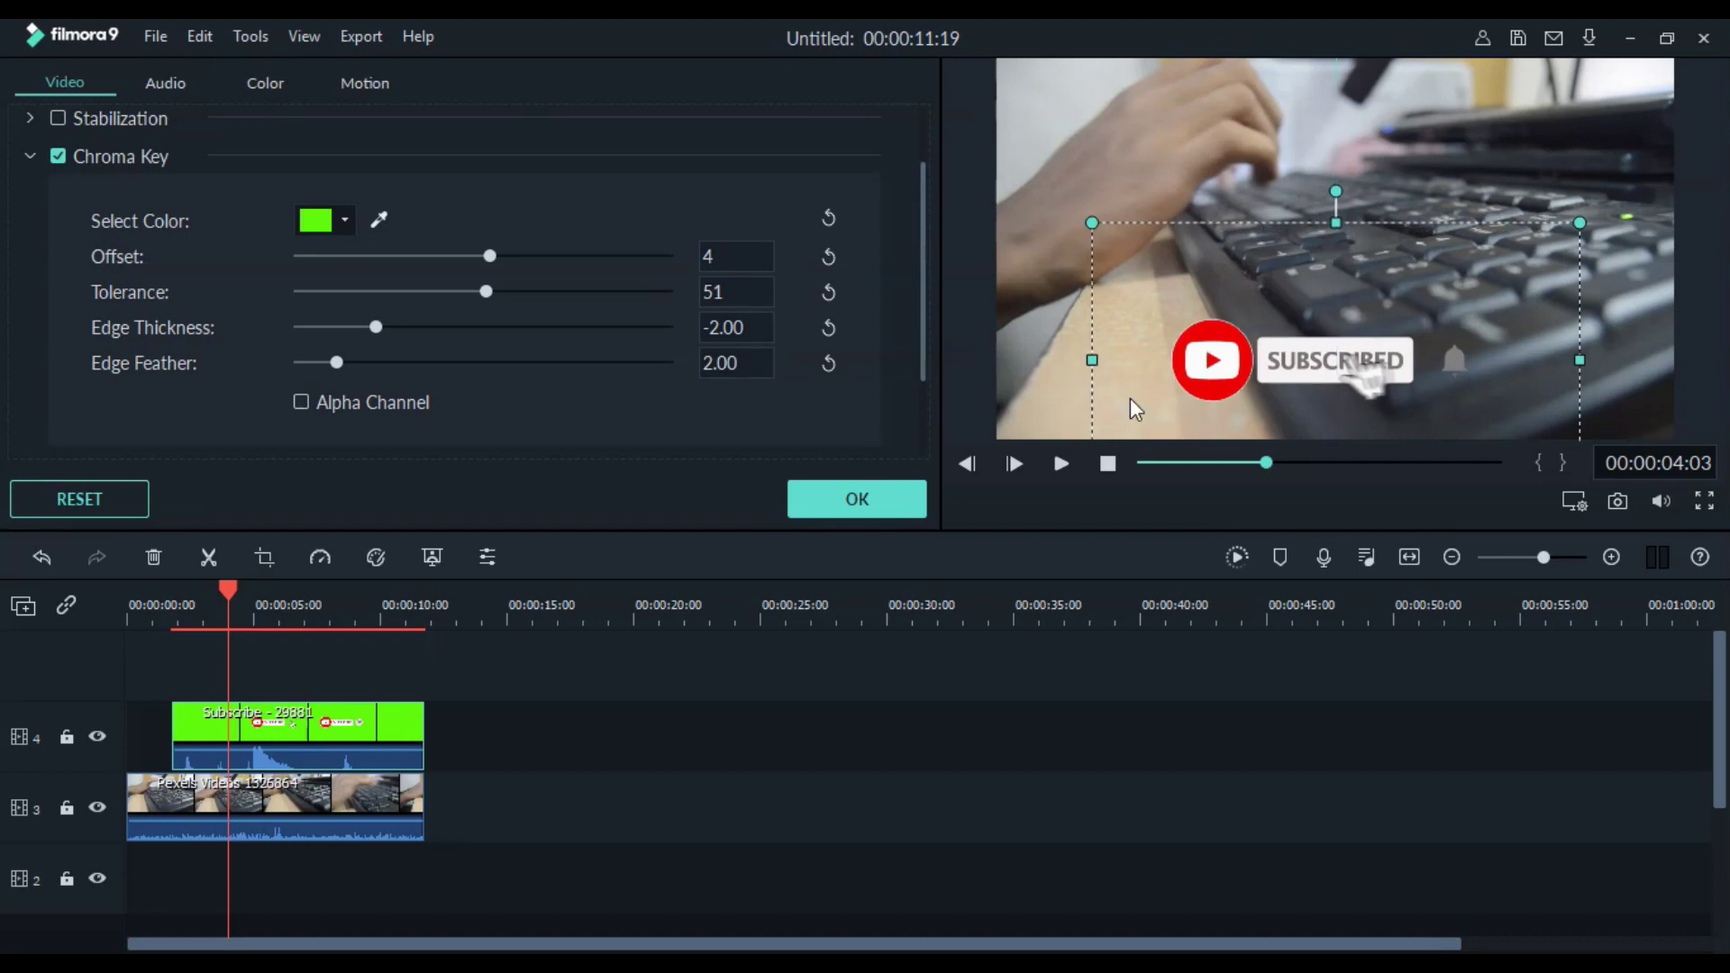
click(564, 736)
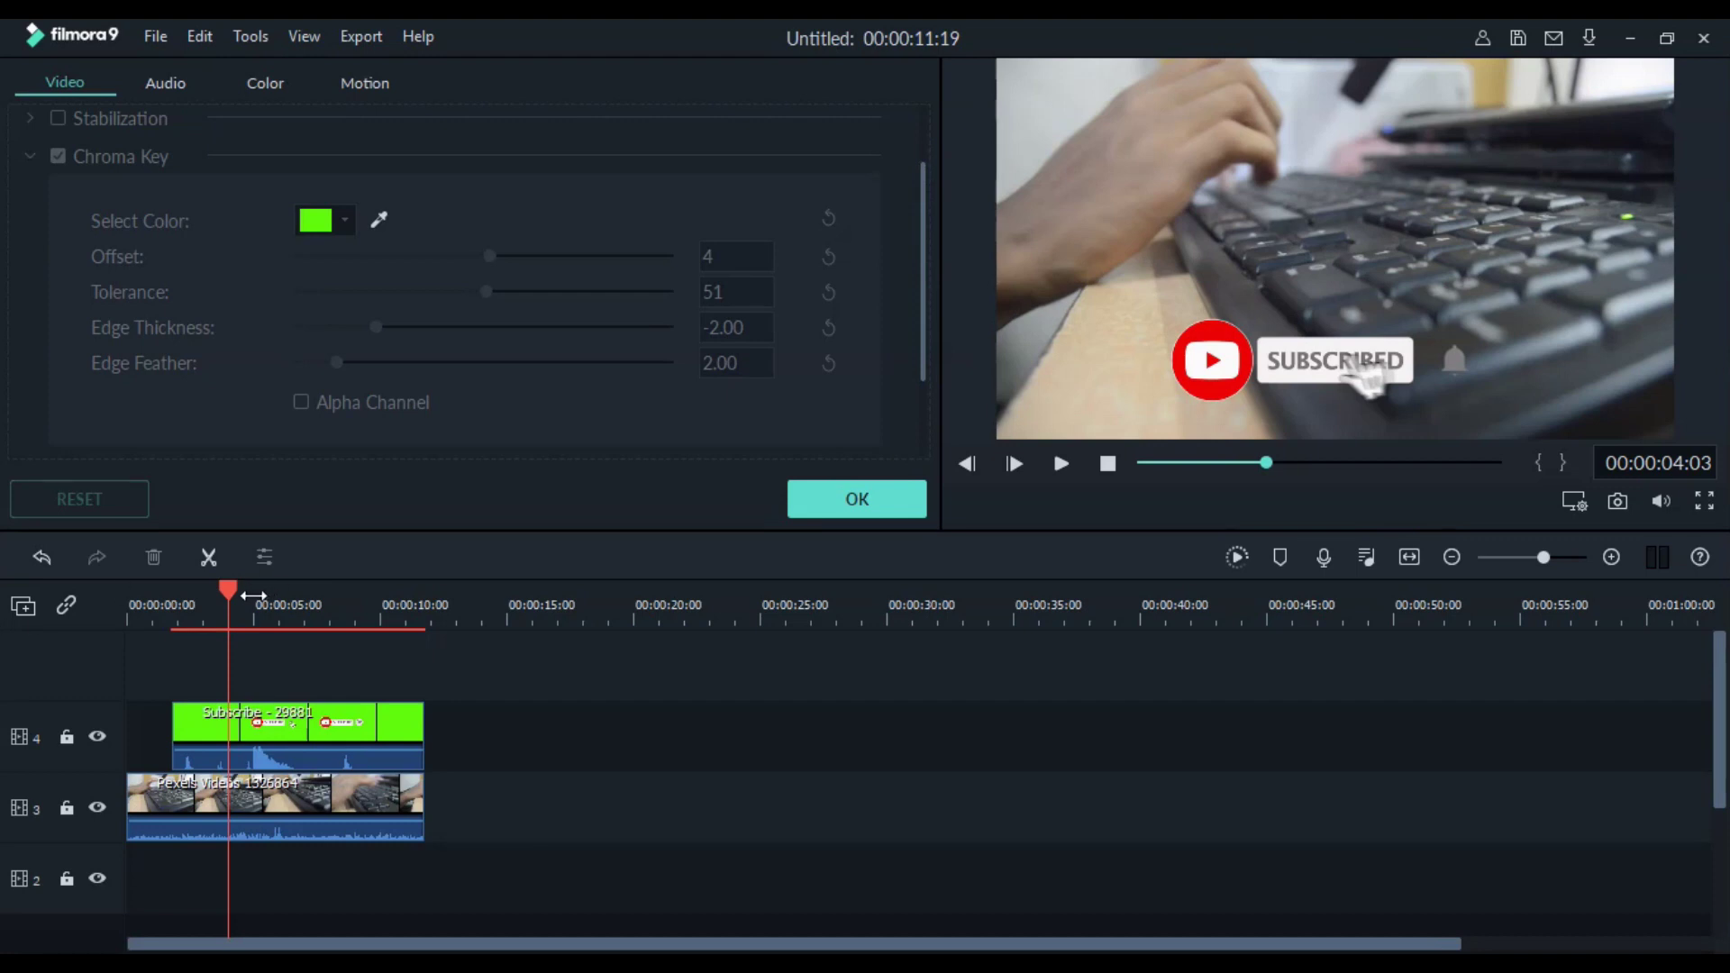
- Rewind to 00:00:00:00 and play the composite to review the overlay
drag(231, 592, 7, 631)
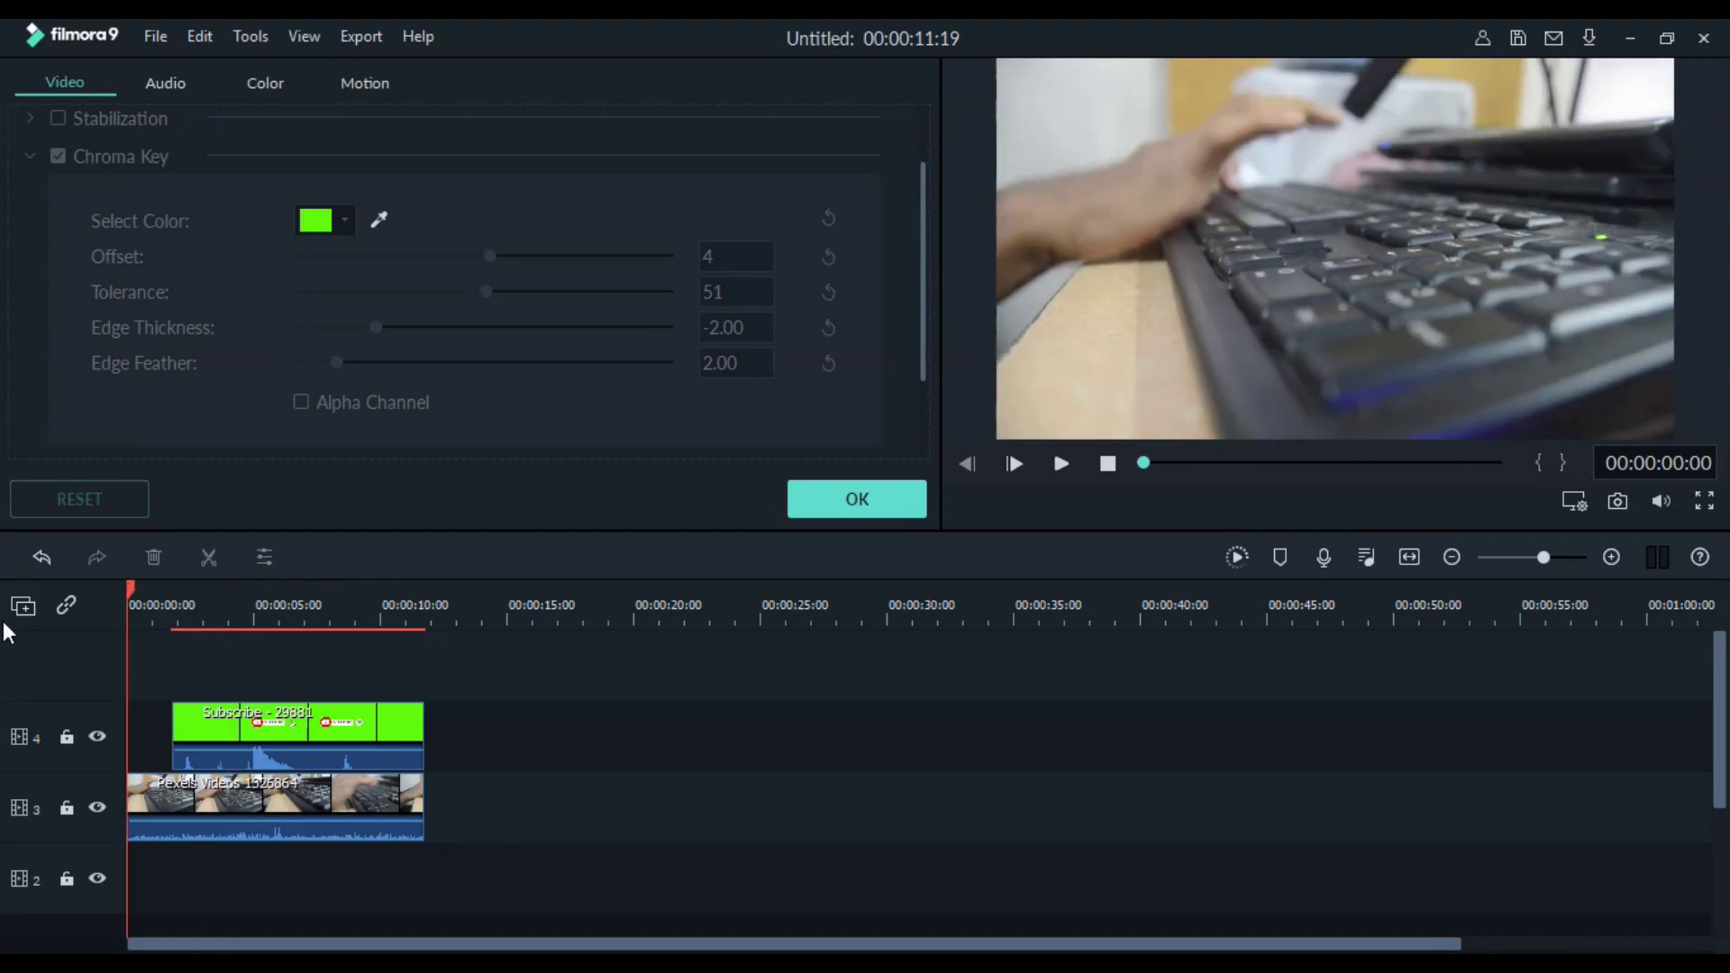
key(space)
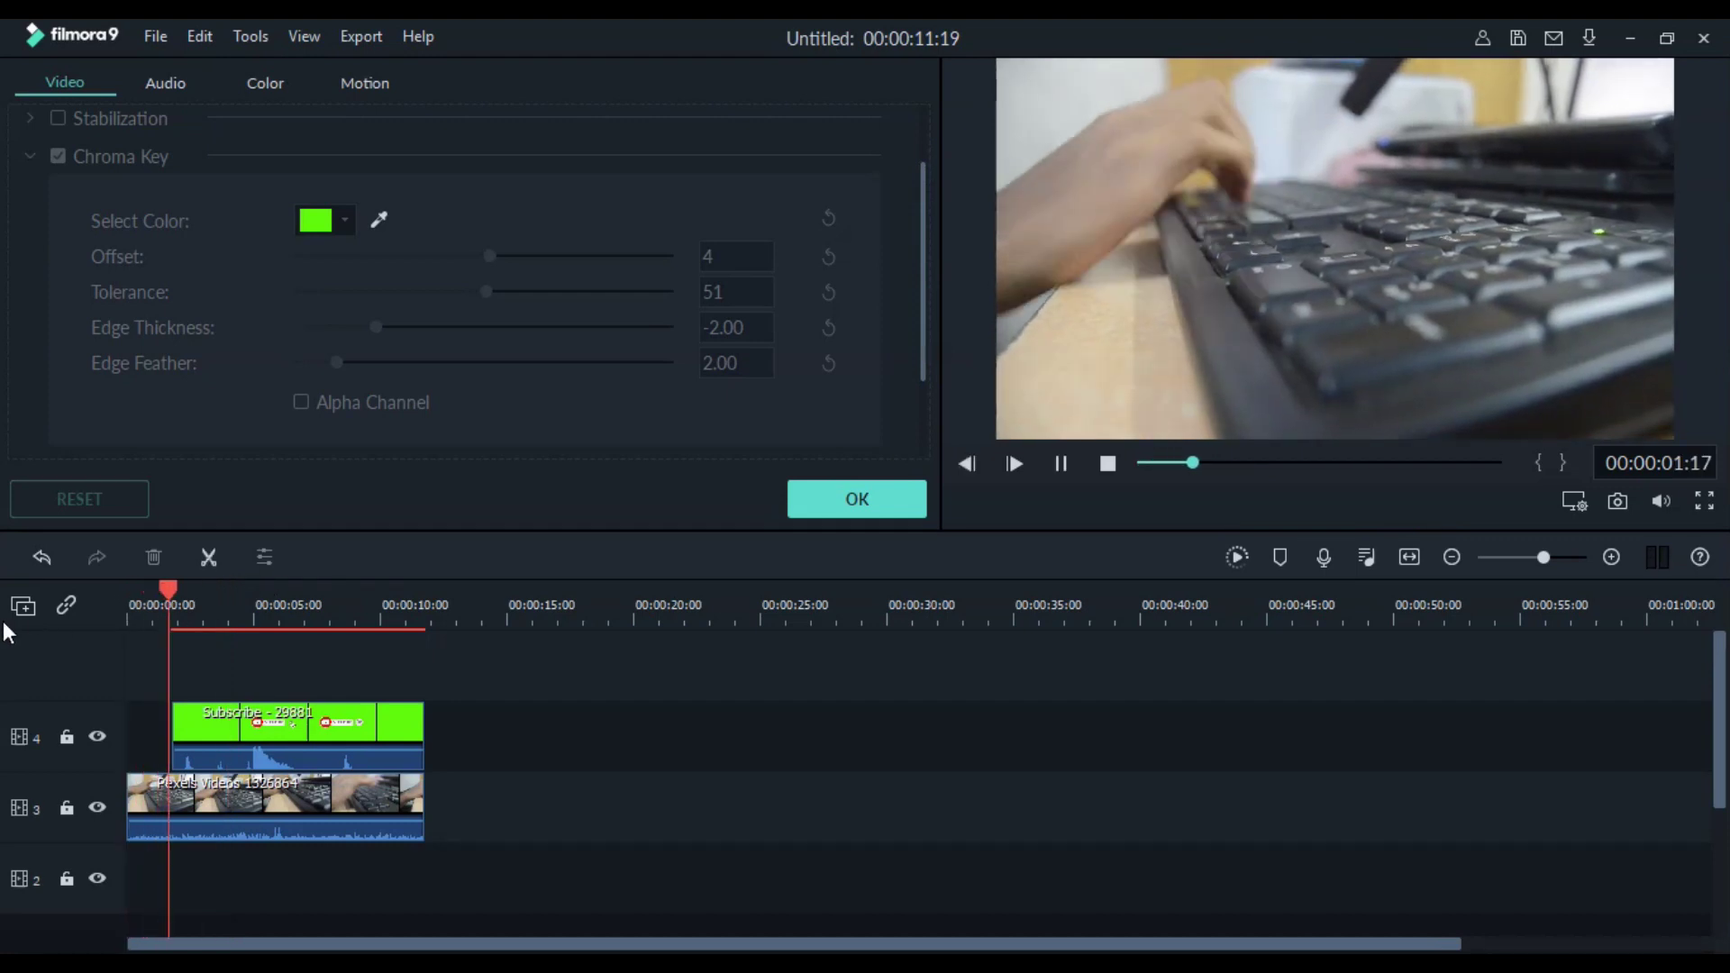